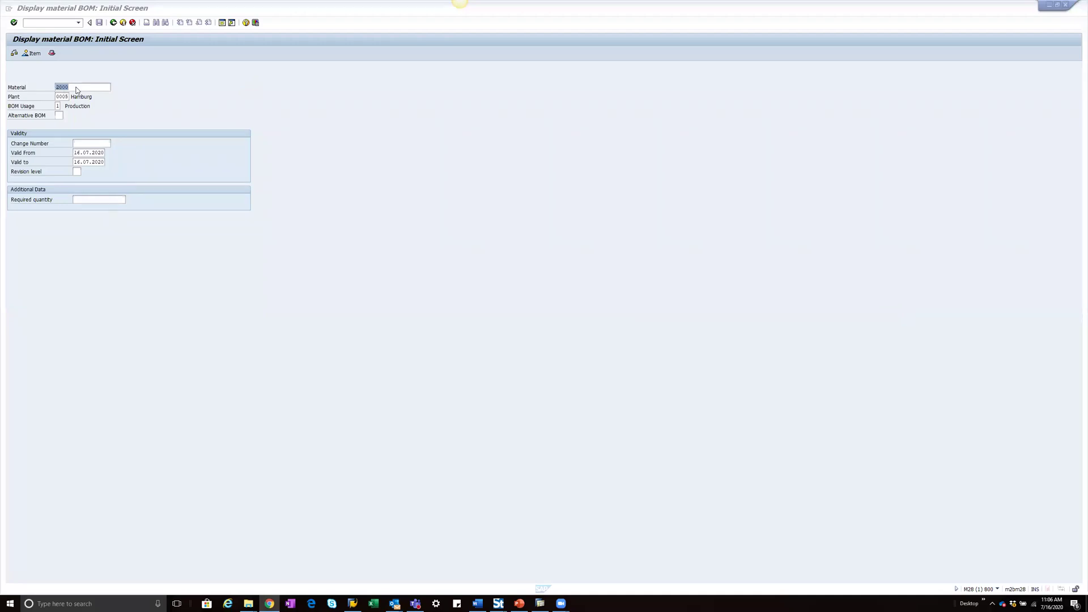
# Step: Run transaction CS02 and open the production BOM of material 2000 in plant 0005 for changing
pyautogui.click(77, 88)
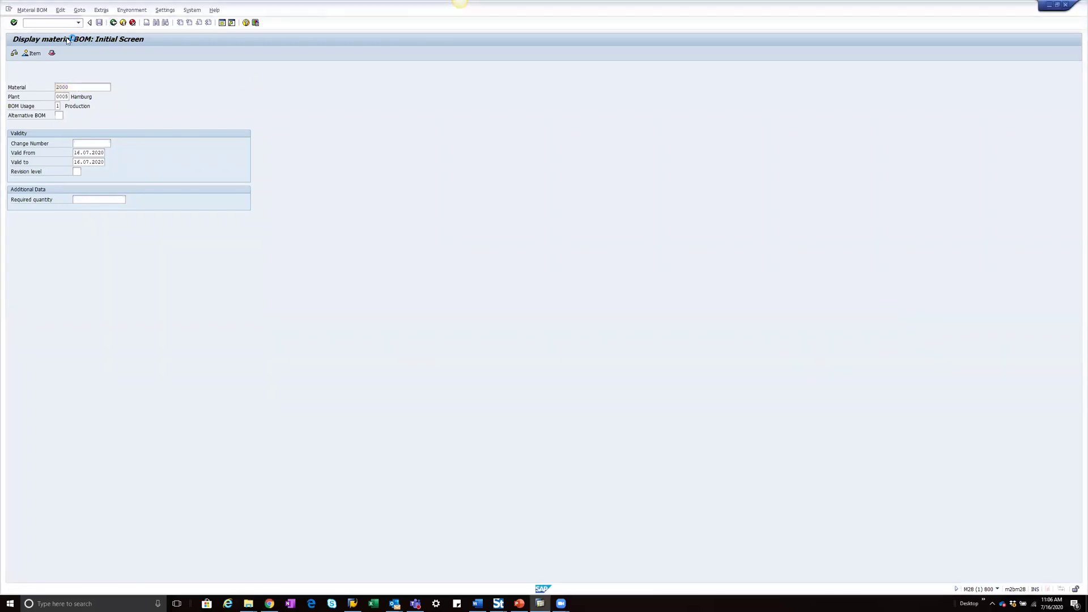
pyautogui.press('Return')
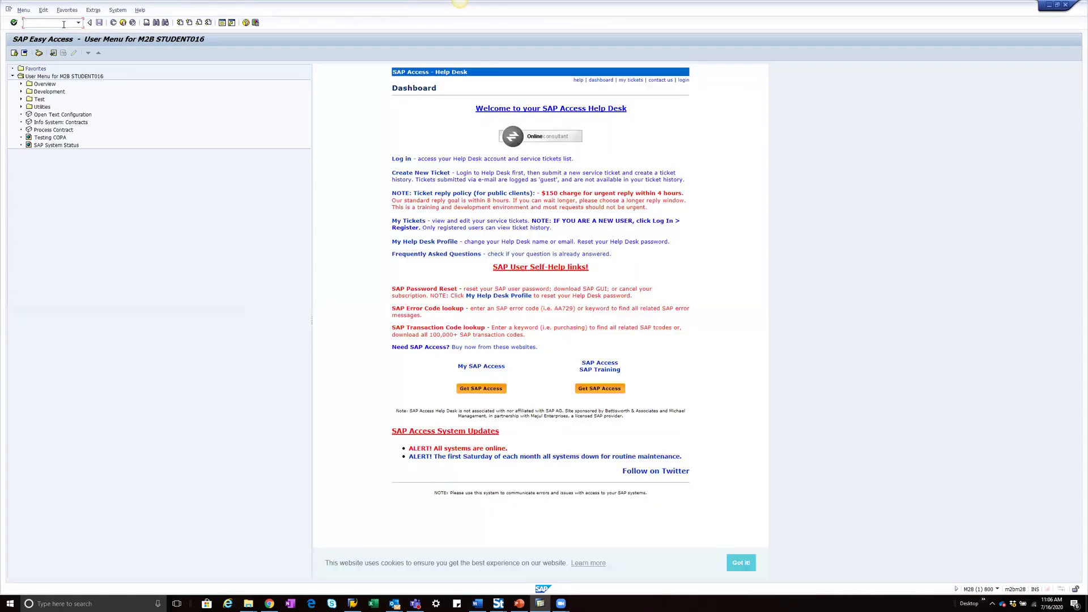
pyautogui.write('cs02')
pyautogui.press('Return')
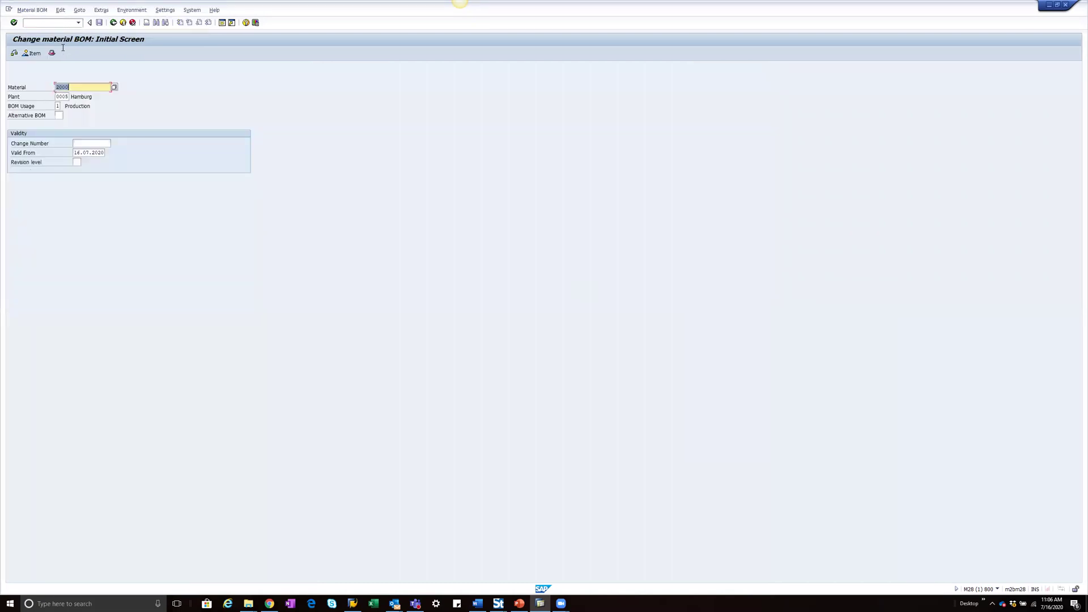
pyautogui.click(76, 87)
pyautogui.press('Return')
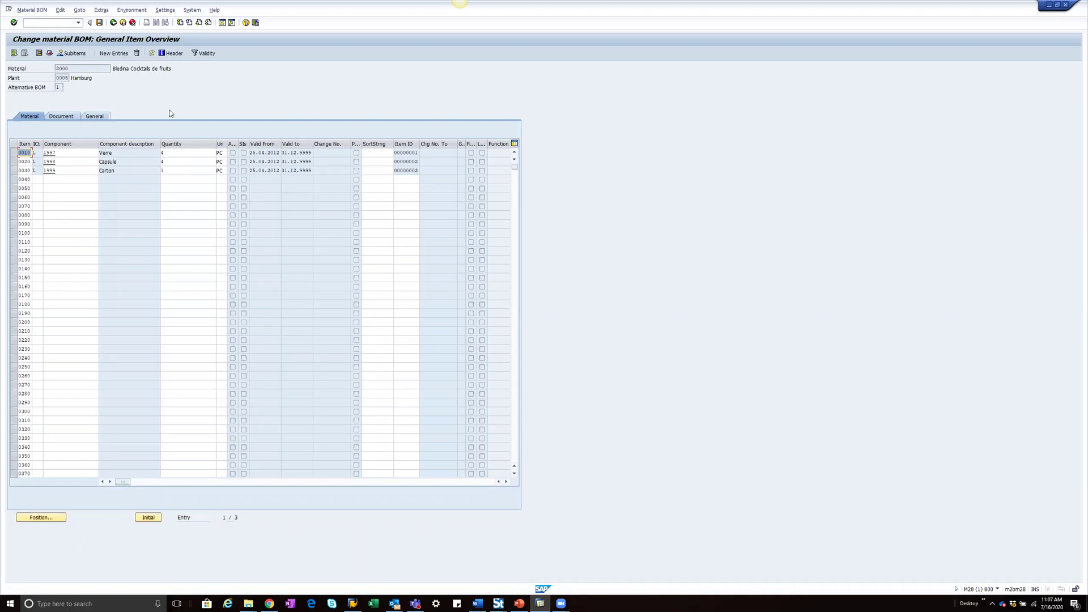
# Step: Add item 0040 to the BOM with item category L, component 1999 and quantity 1
pyautogui.click(112, 53)
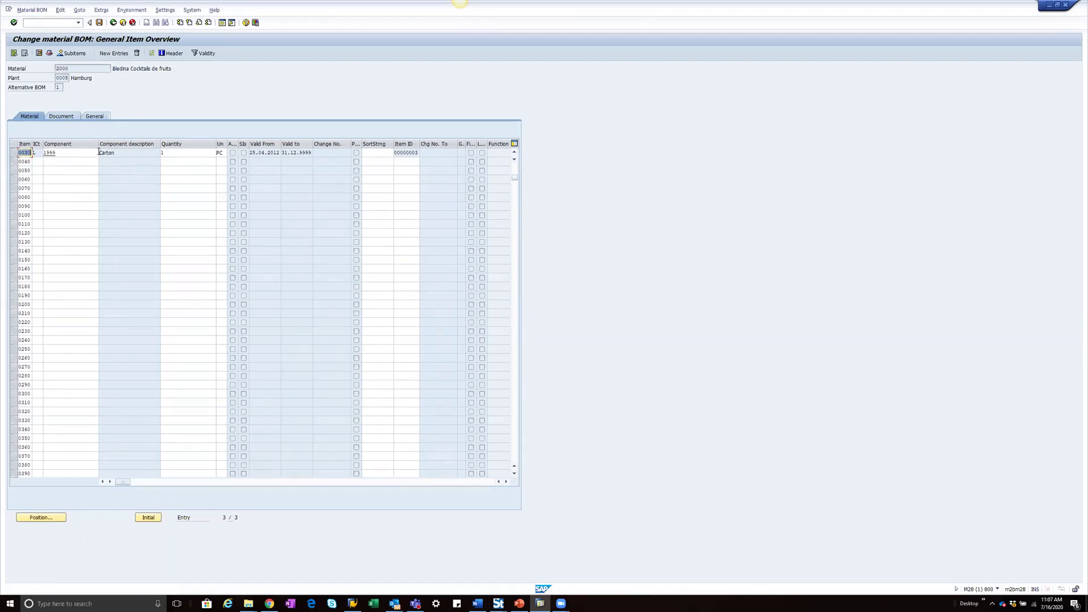
pyautogui.click(48, 165)
pyautogui.write('L')
pyautogui.press('Tab')
pyautogui.write('1999')
pyautogui.press('Tab')
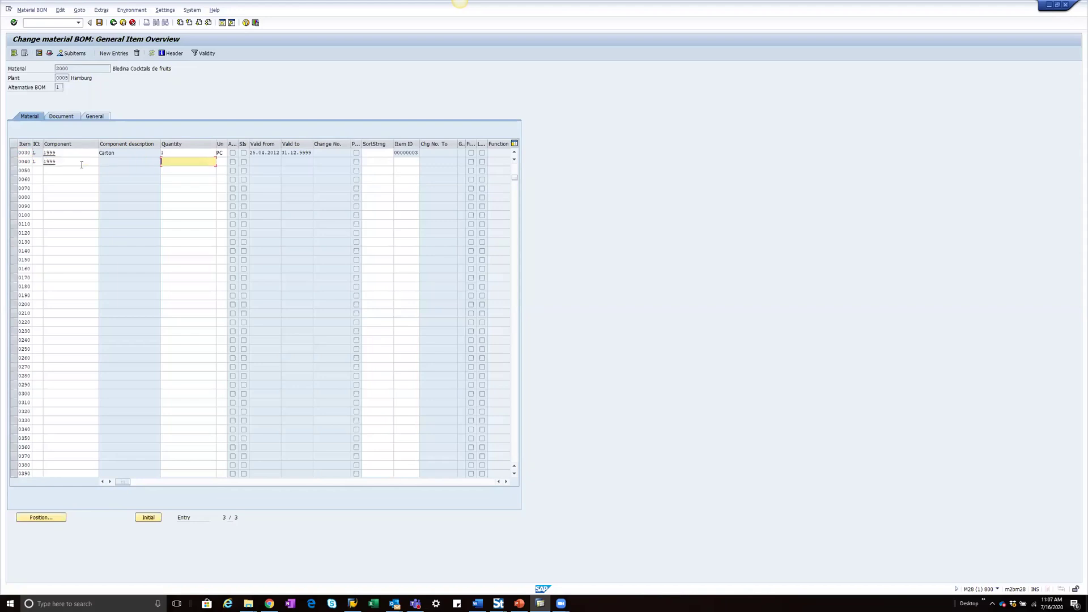
pyautogui.press('Tab')
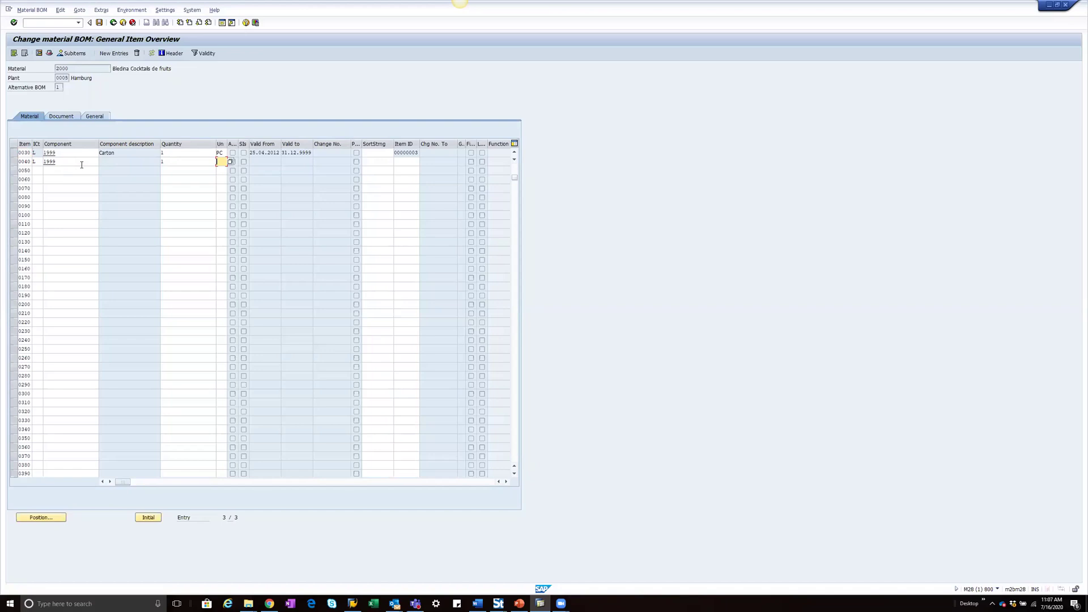
pyautogui.click(205, 163)
pyautogui.press('Return')
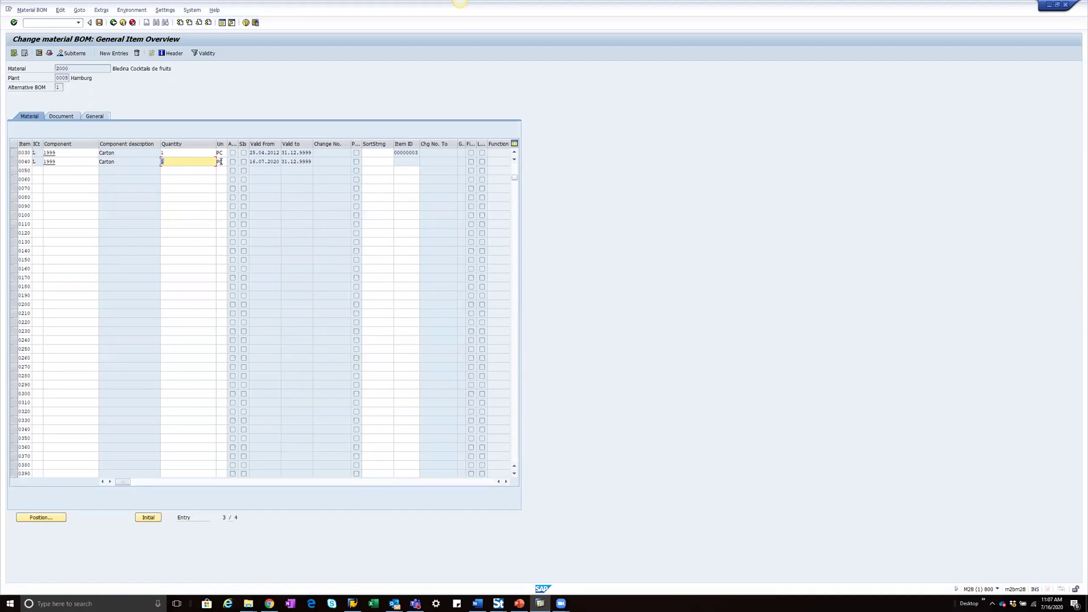
pyautogui.click(221, 162)
pyautogui.scroll(1, 158, 158)
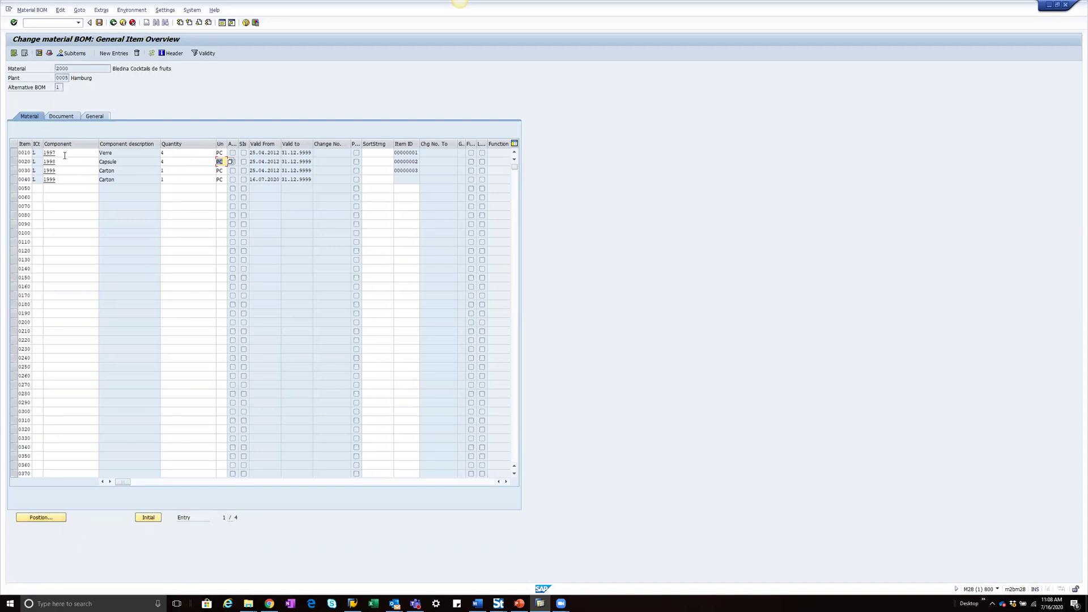
# Step: Position the BOM item list on item 0010 and on item 0030
pyautogui.click(35, 517)
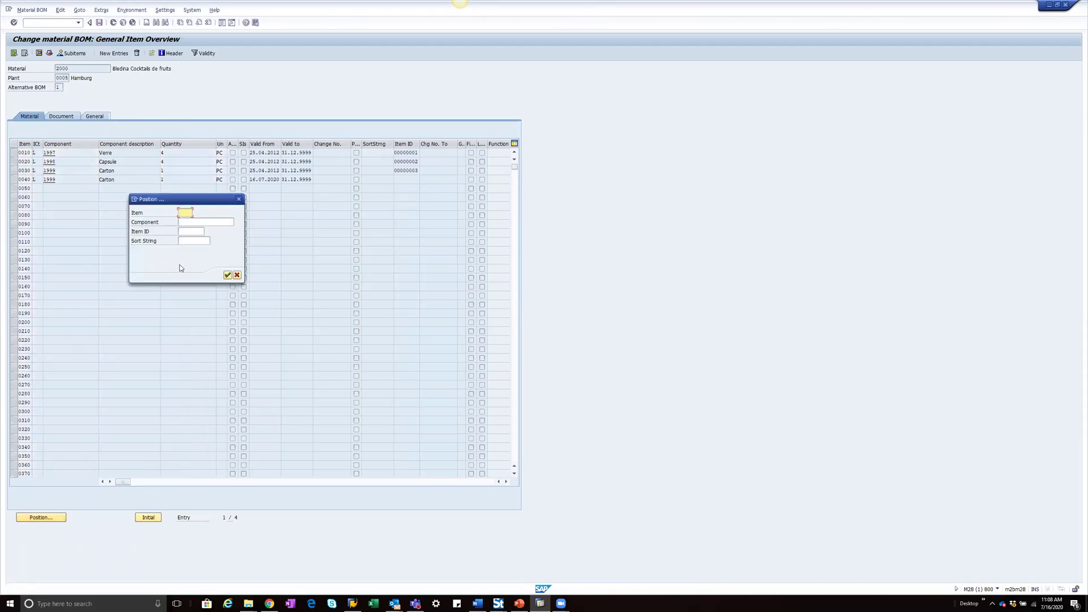
pyautogui.write('0010')
pyautogui.press('Return')
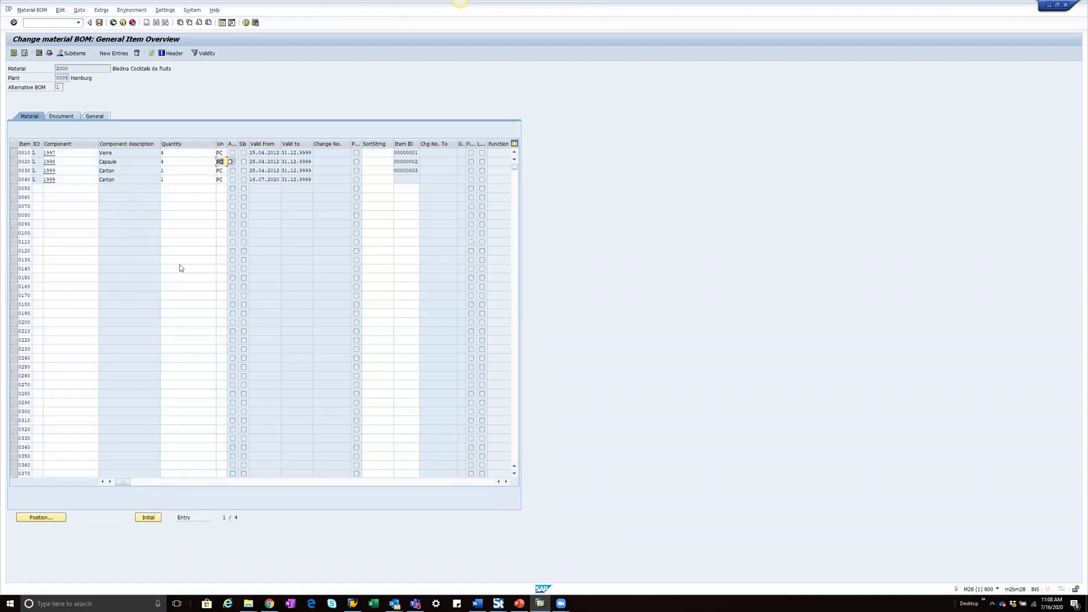
pyautogui.click(40, 517)
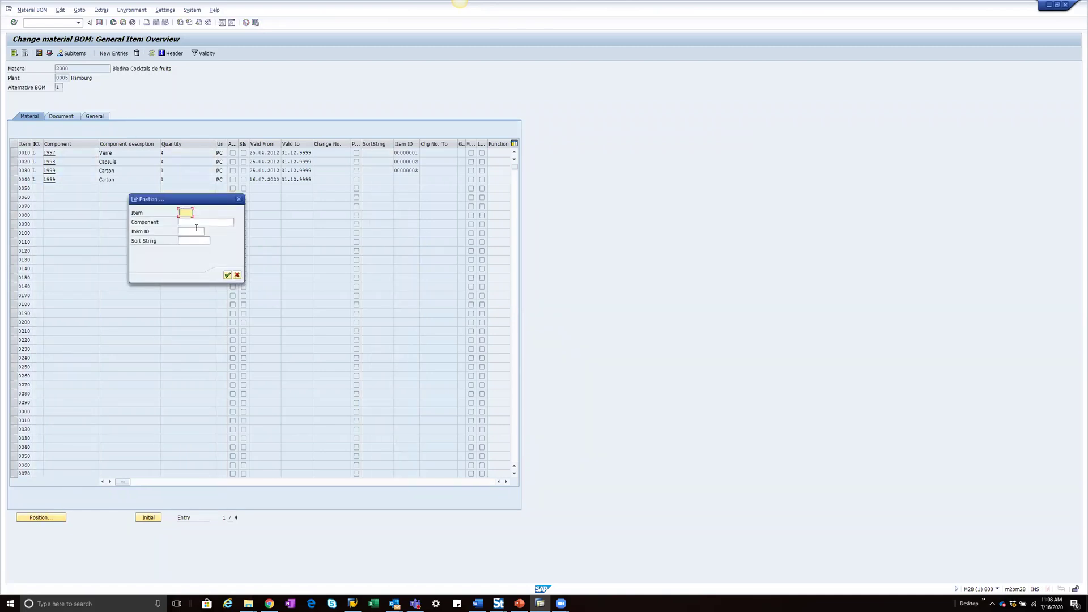
pyautogui.write('0030')
pyautogui.press('Return')
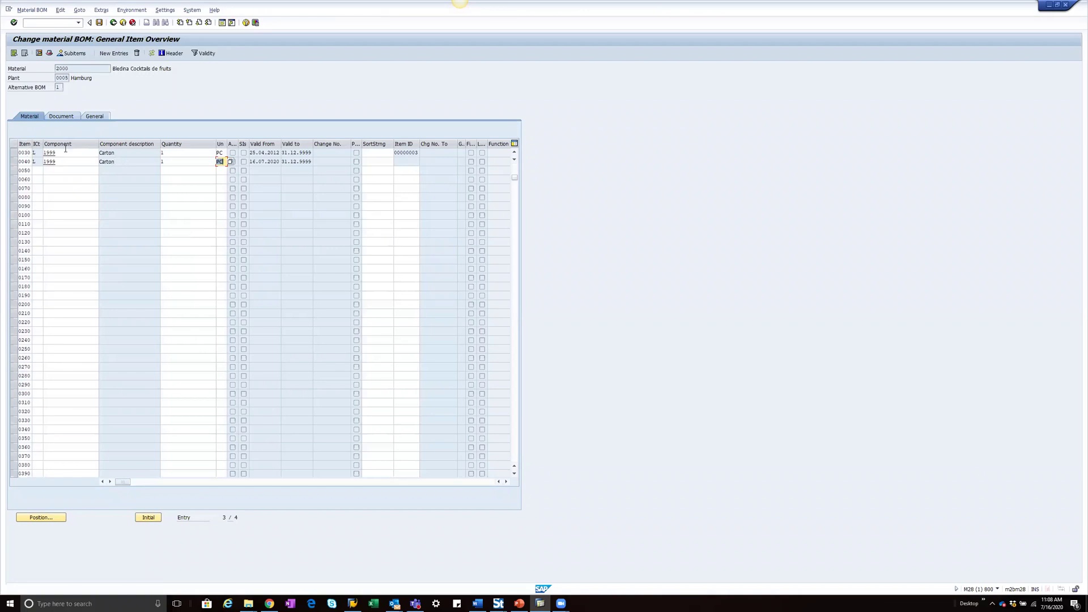
# Step: Set the quantity of BOM item 0030 to 2
pyautogui.click(162, 153)
pyautogui.write('2')
pyautogui.press('Down')
pyautogui.click(176, 153)
pyautogui.moveTo(195, 155); pyautogui.dragTo(150, 162)
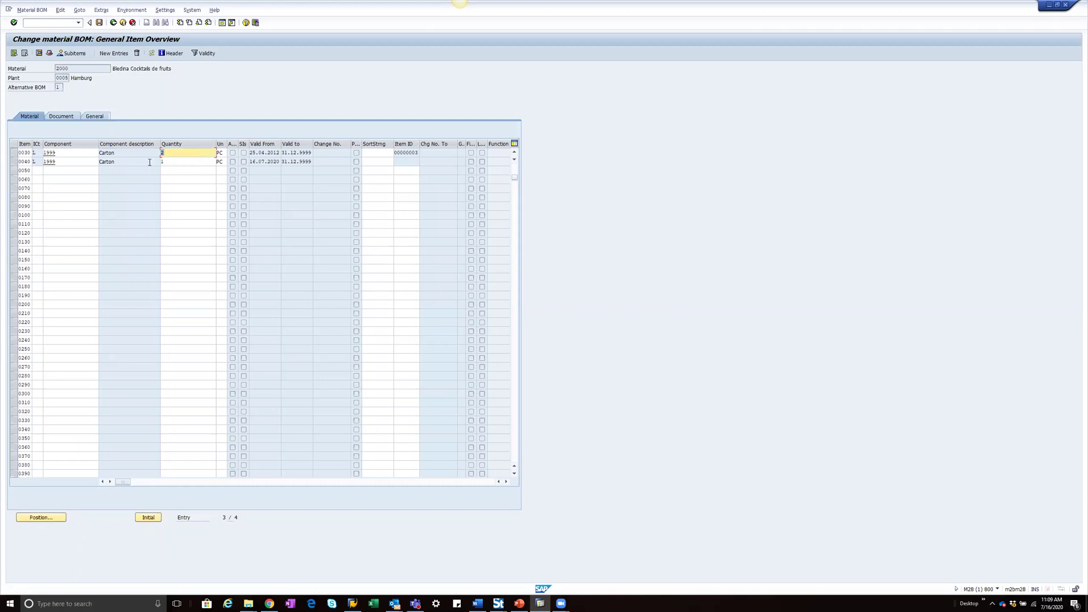
# Step: Position the item list on item 0020 and select its whole row
pyautogui.click(26, 153)
pyautogui.click(51, 518)
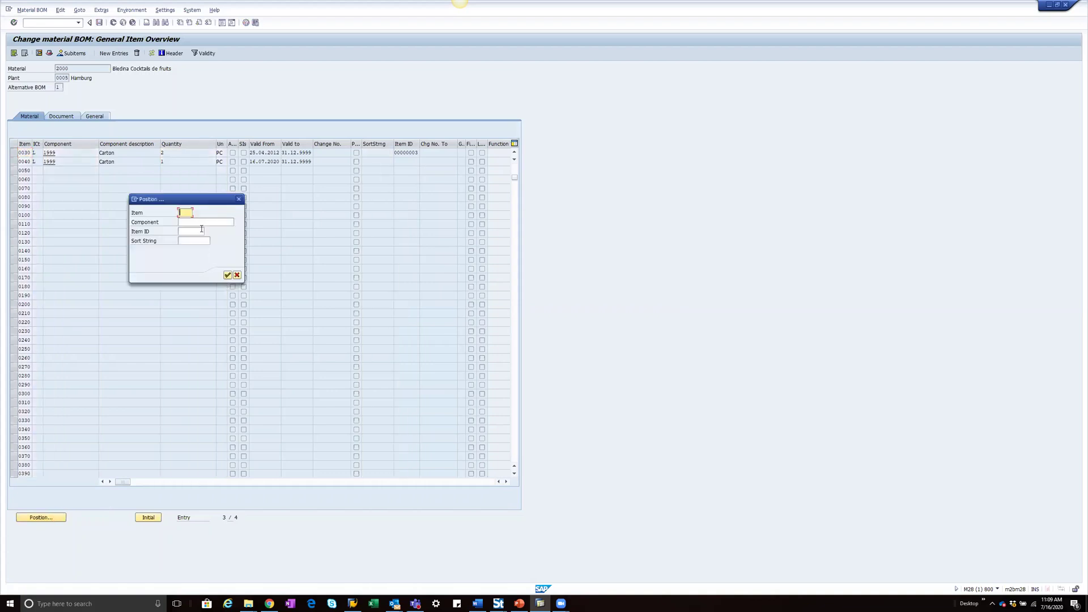
pyautogui.write('0020')
pyautogui.press('Return')
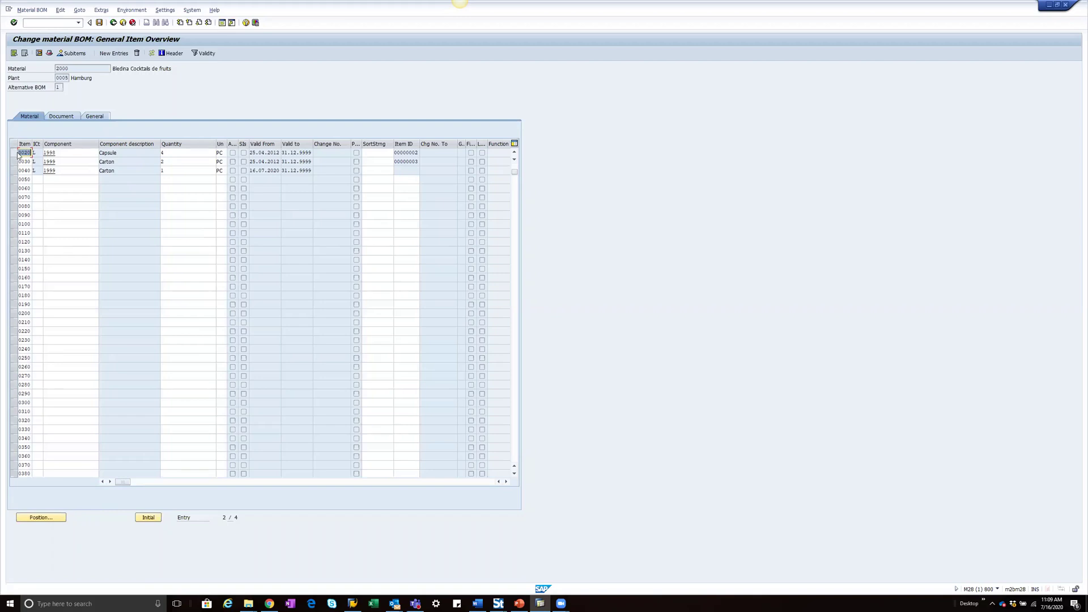
pyautogui.click(14, 153)
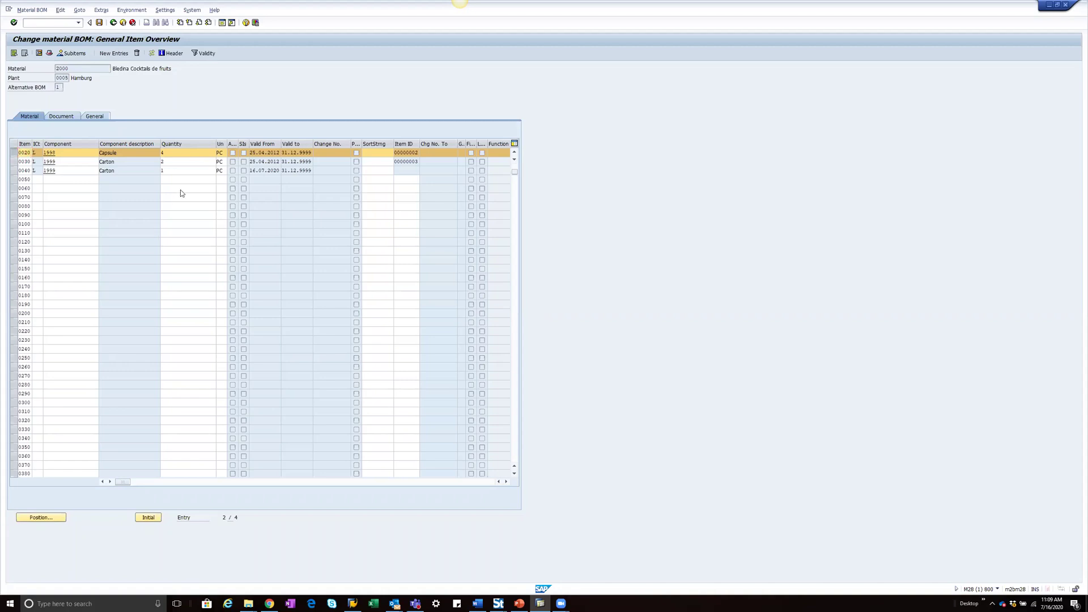
# Step: Leave the BOM maintenance for material 2000 without saving the changes
pyautogui.scroll(1, 179, 184)
pyautogui.click(176, 163)
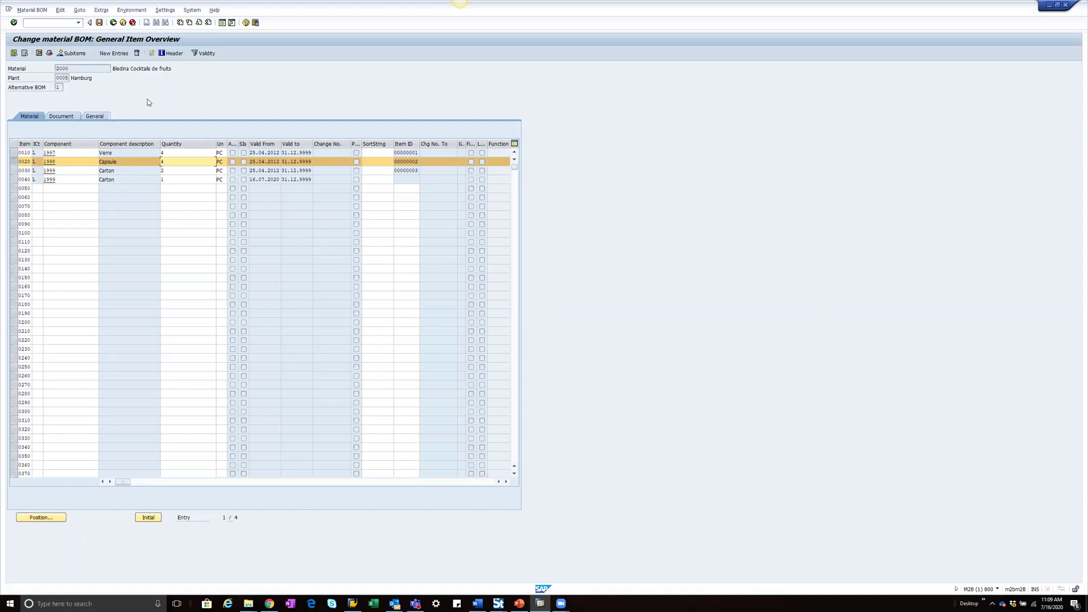
pyautogui.click(113, 23)
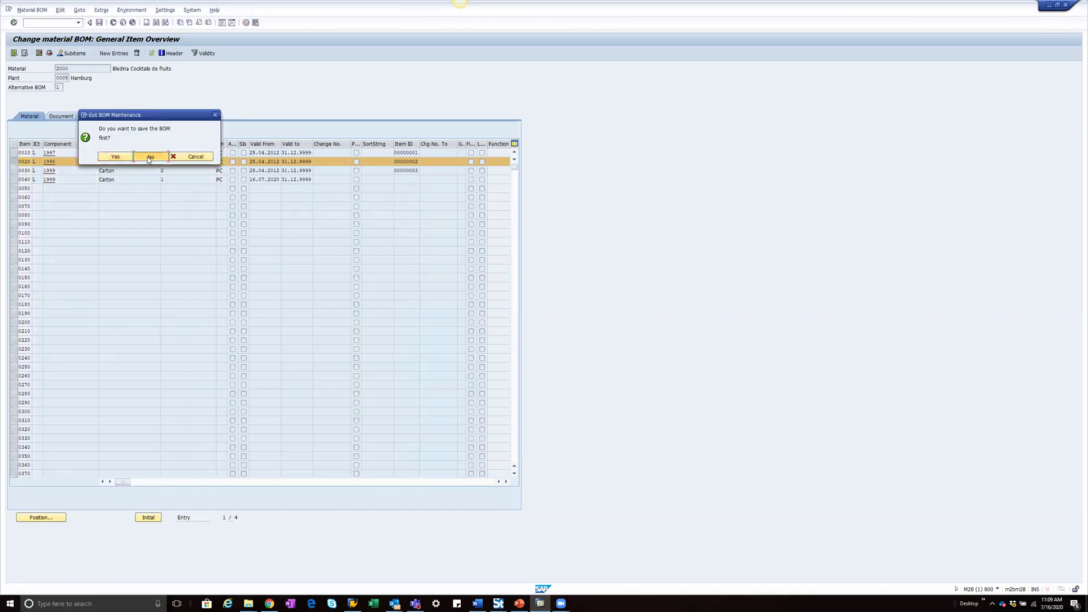
pyautogui.click(150, 157)
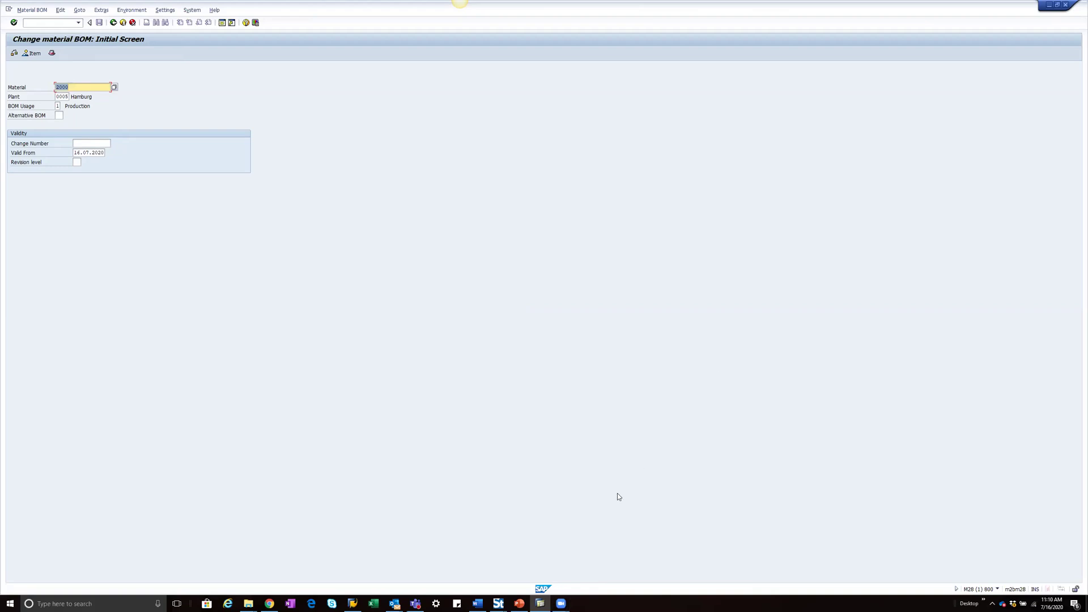
# Step: Switch to Winshuttle Studio and begin a new Transaction script created from an SAP recording
pyautogui.click(498, 603)
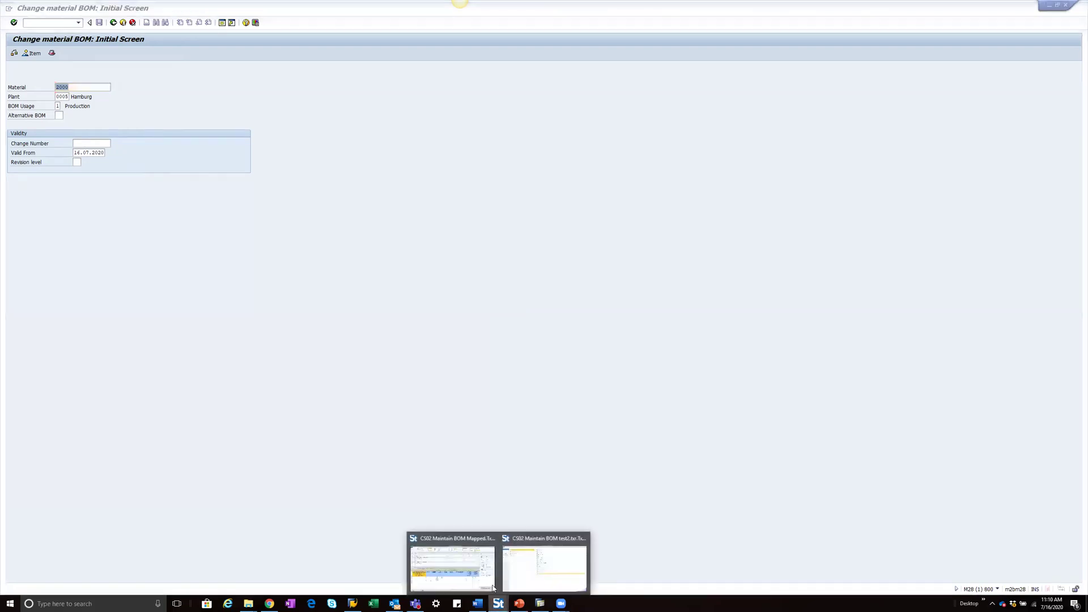
pyautogui.click(539, 569)
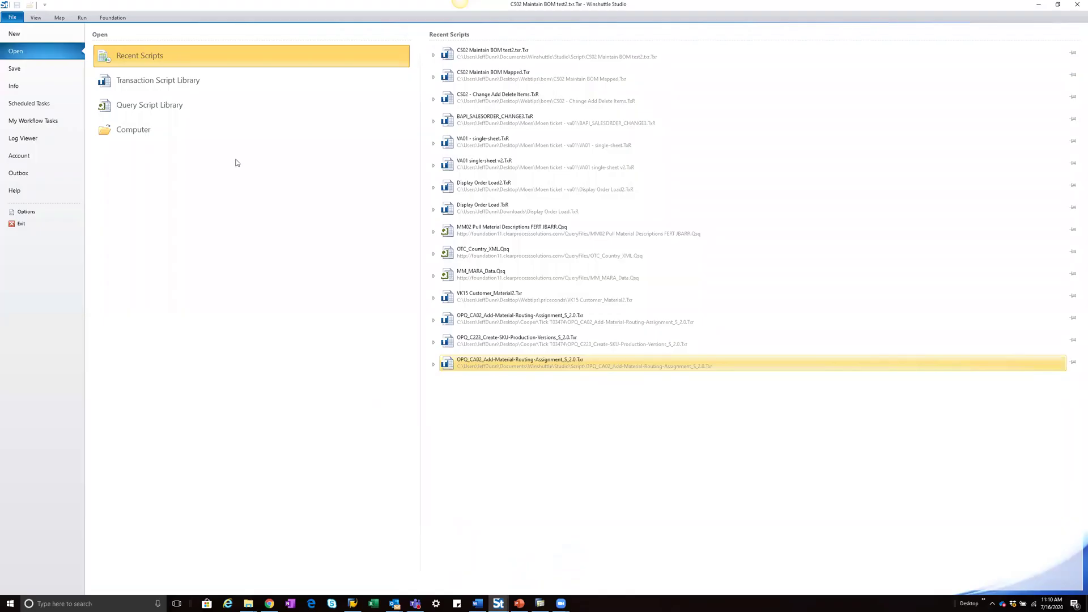
pyautogui.click(17, 33)
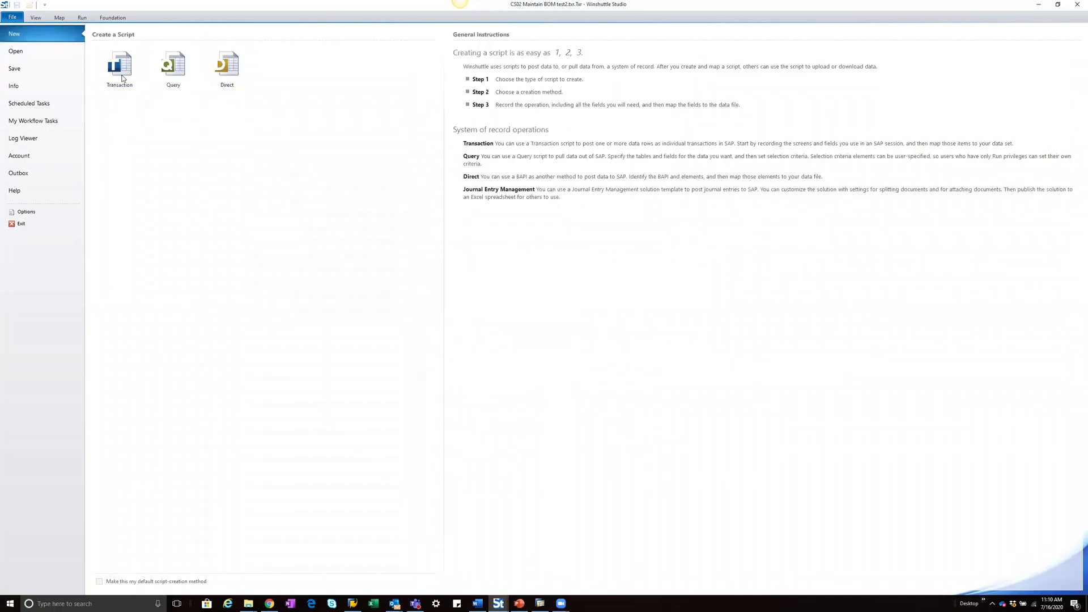
pyautogui.click(121, 74)
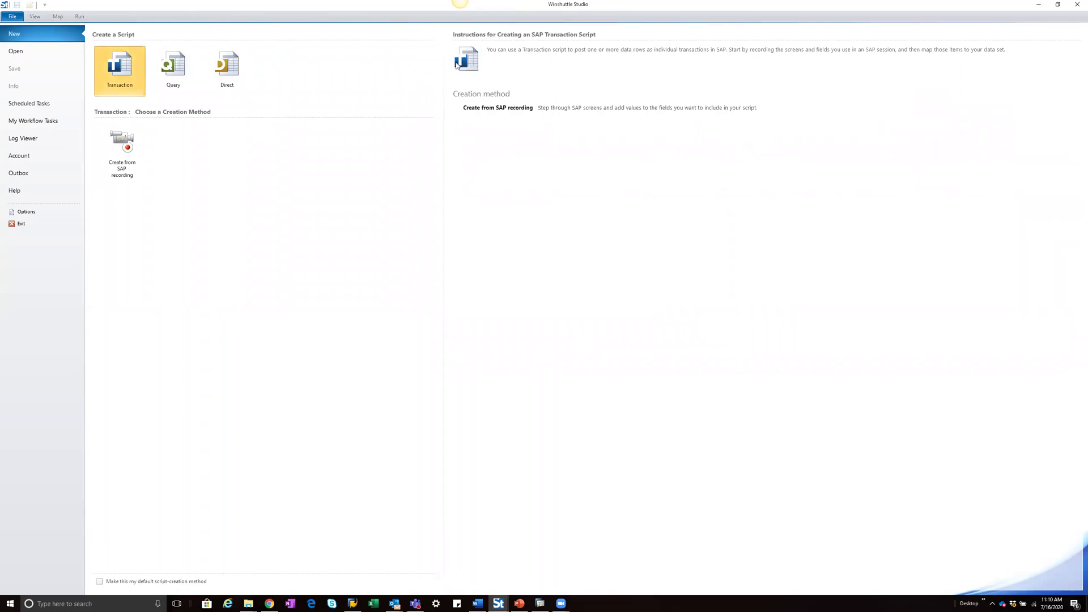
pyautogui.click(129, 144)
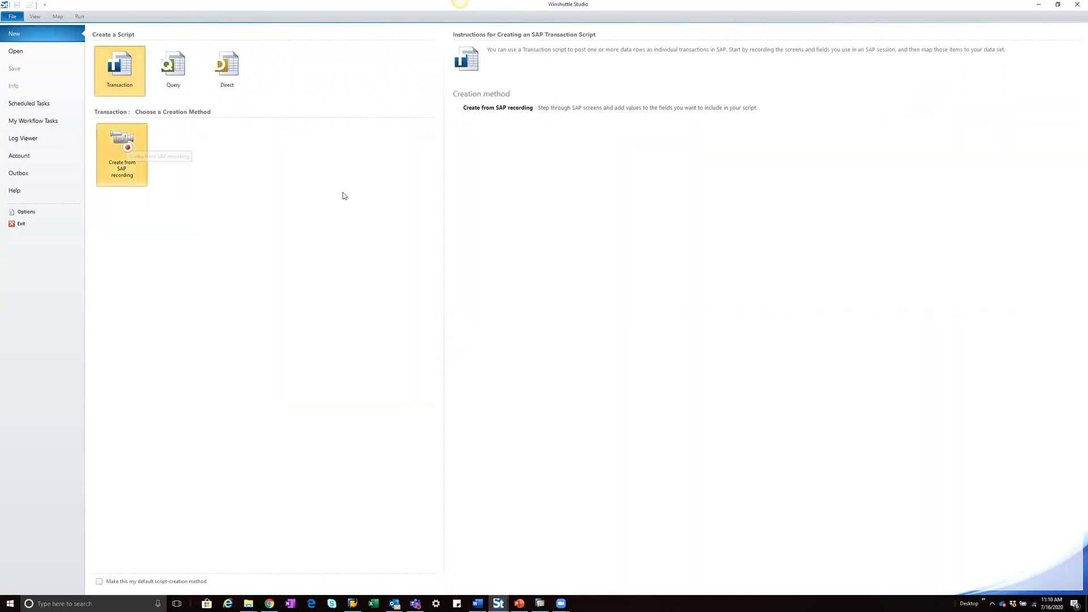
pyautogui.click(125, 155)
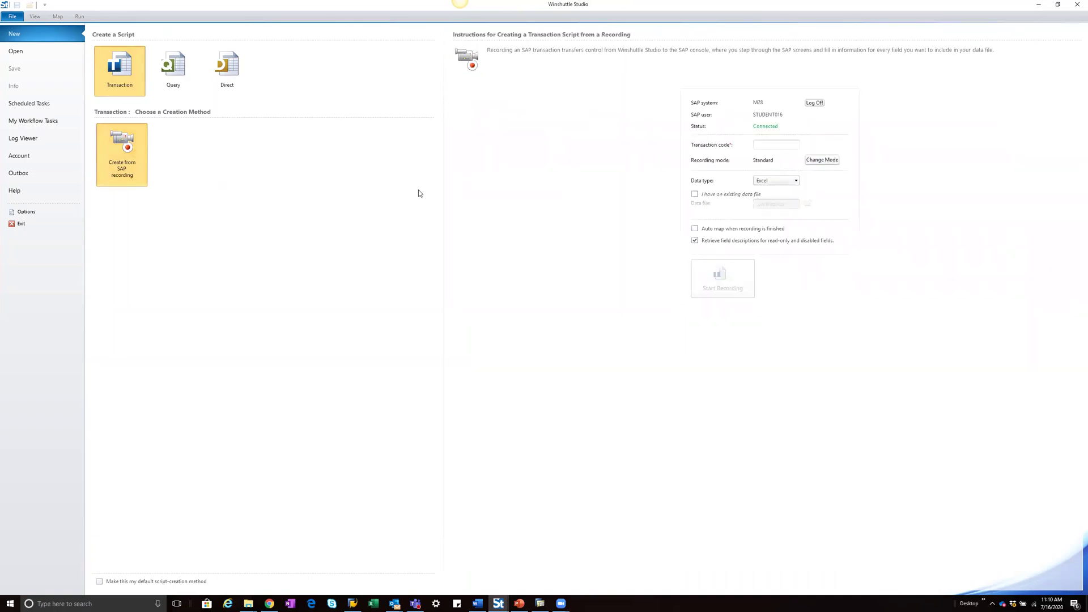
# Step: Enter transaction code cs02 for the script and start the SAP recording
pyautogui.click(758, 148)
pyautogui.write('c')
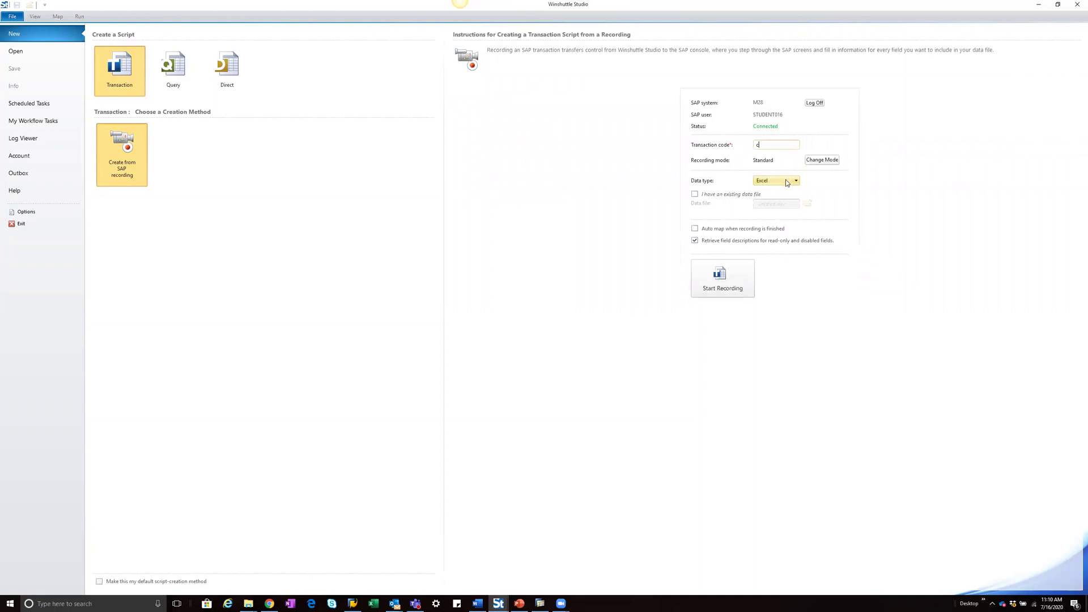
pyautogui.write('s02')
pyautogui.click(717, 289)
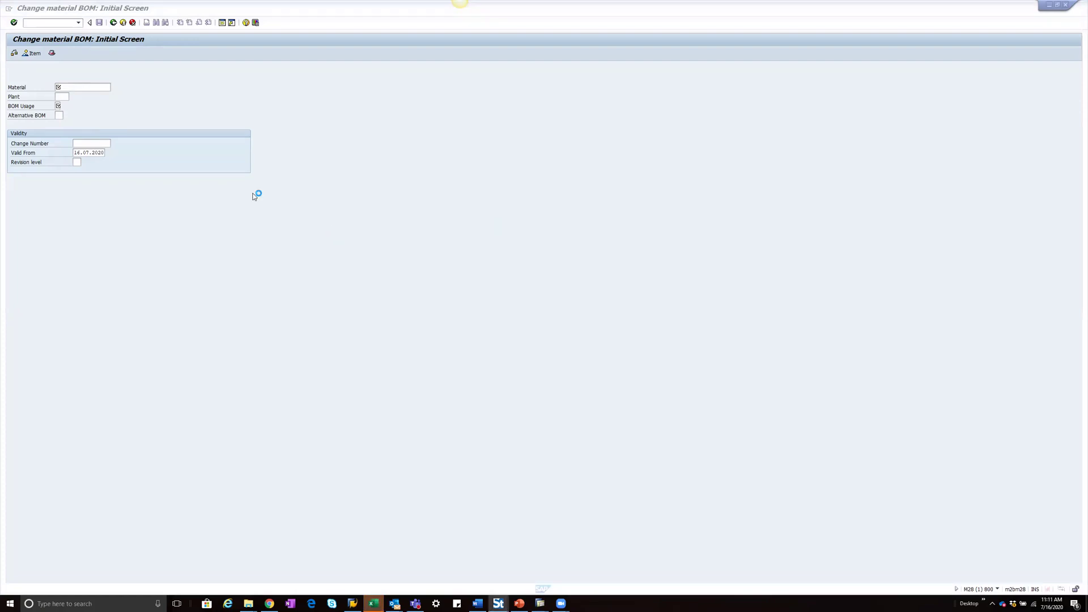
# Step: Open the BOM item overview for material 1700 in plant 1000
pyautogui.click(64, 88)
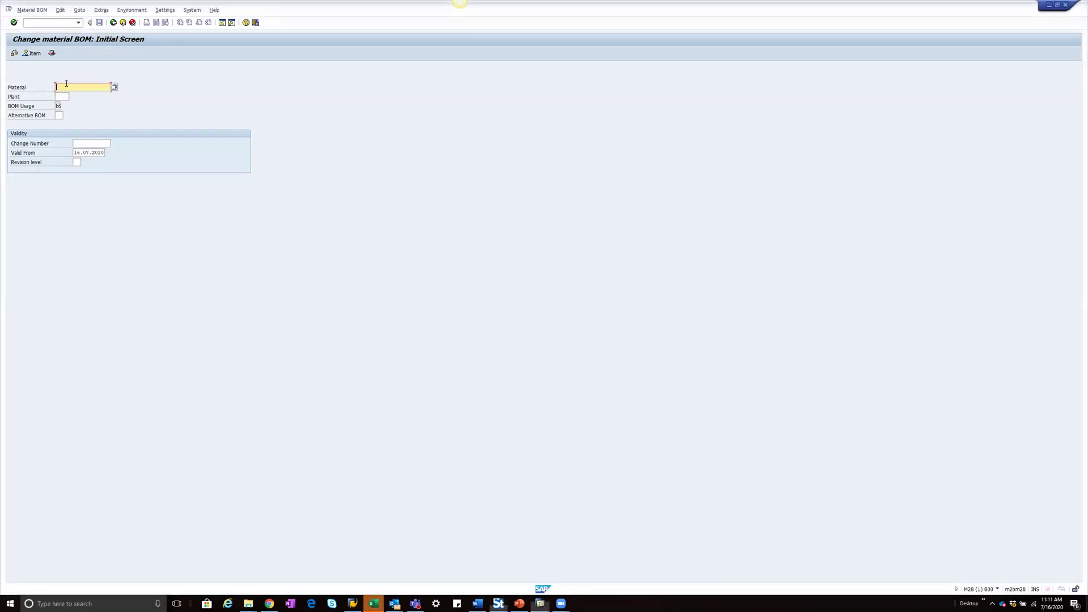
pyautogui.write('1700')
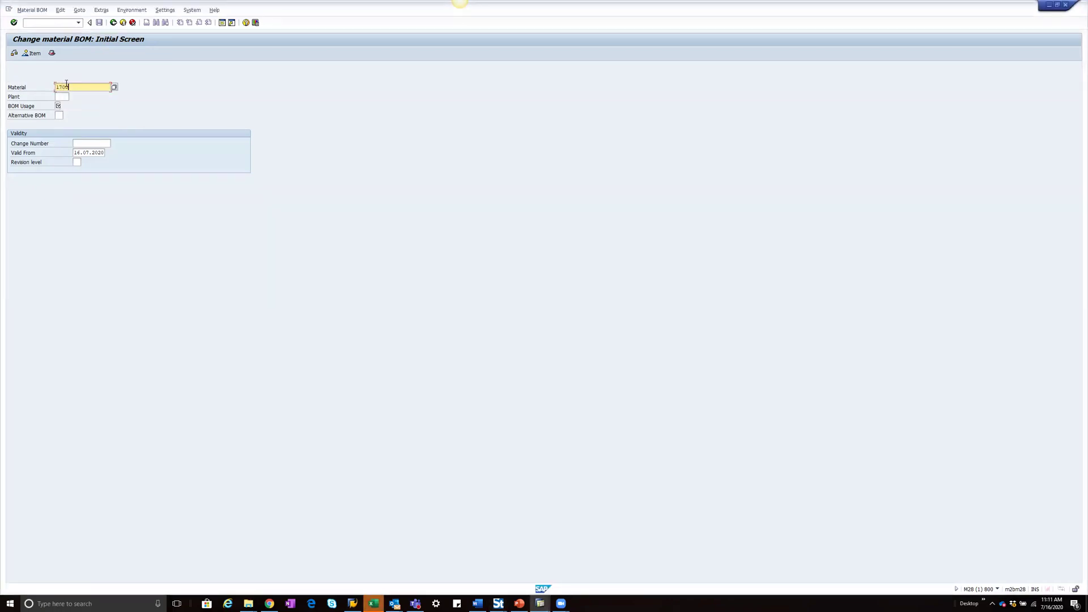
pyautogui.press('Tab')
pyautogui.write('1000')
pyautogui.press('Tab')
pyautogui.press('Tab')
pyautogui.press('Tab')
pyautogui.click(80, 152)
pyautogui.click(17, 59)
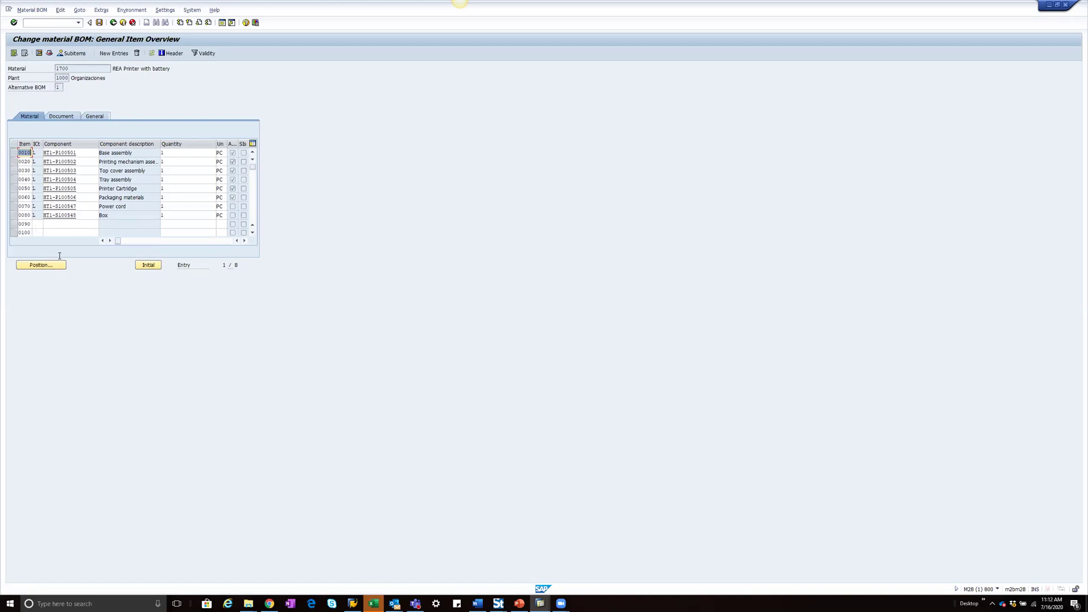
# Step: Add a new BOM item with category N, component HT1-S100548 and quantity 1, accepting its detail screens without further entries
pyautogui.click(119, 53)
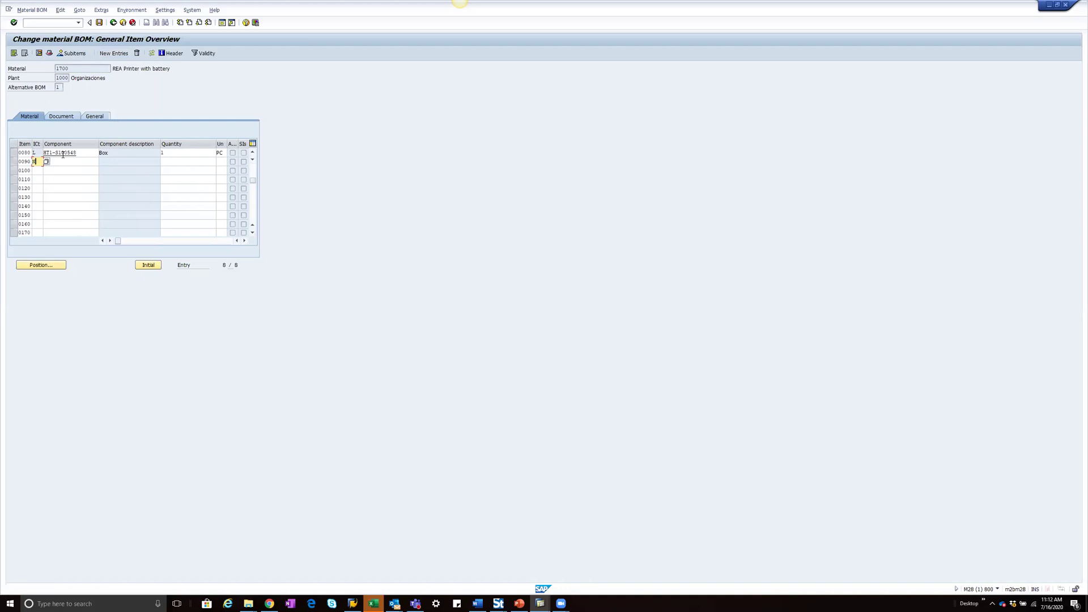
pyautogui.press('Tab')
pyautogui.write('HT')
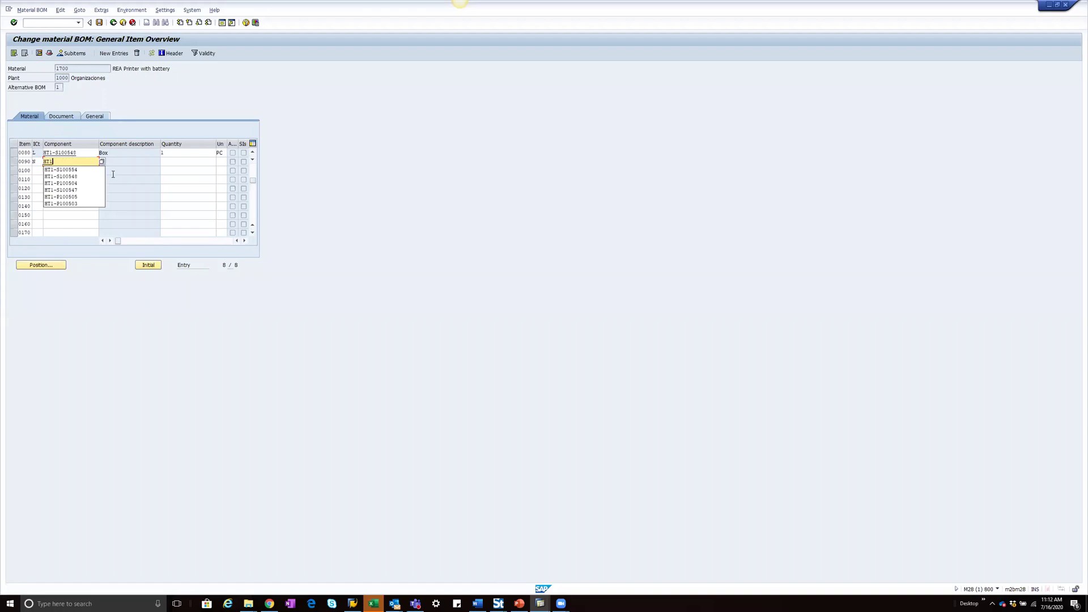
pyautogui.write('1-S1')
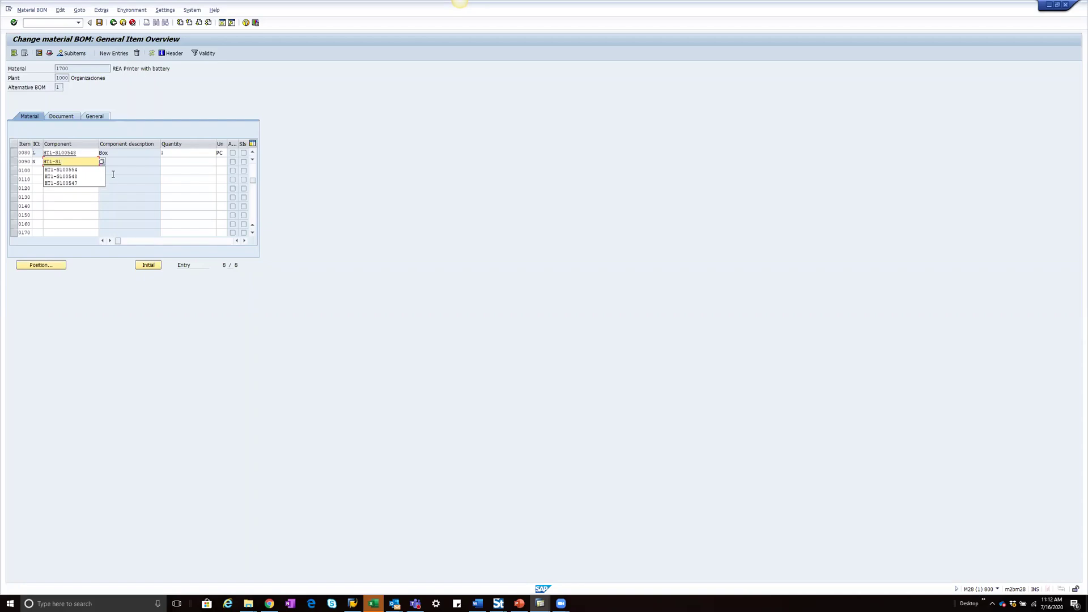
pyautogui.write('00548')
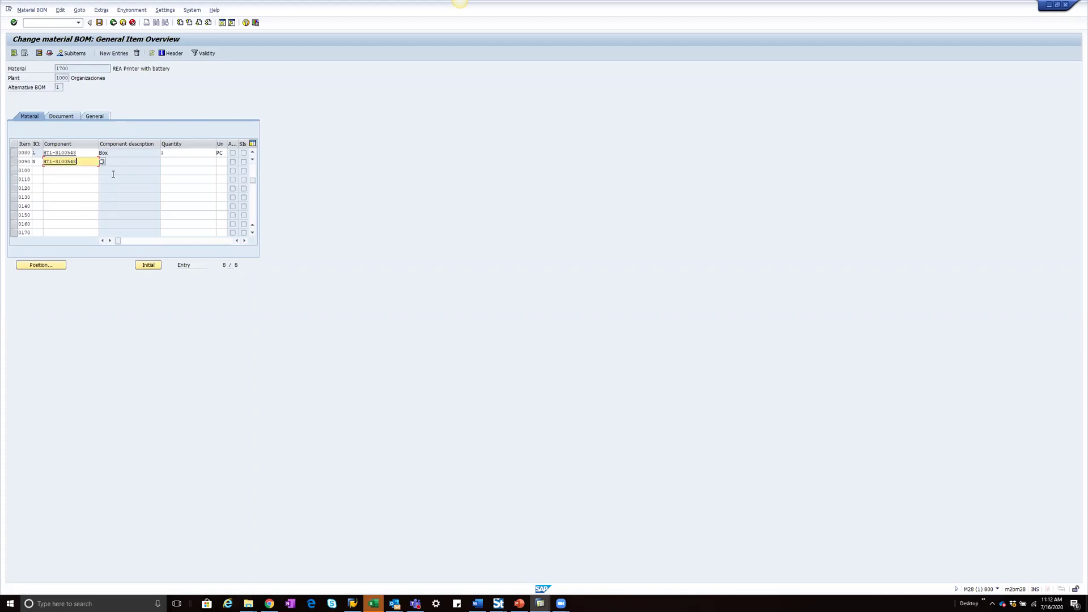
pyautogui.press('Tab')
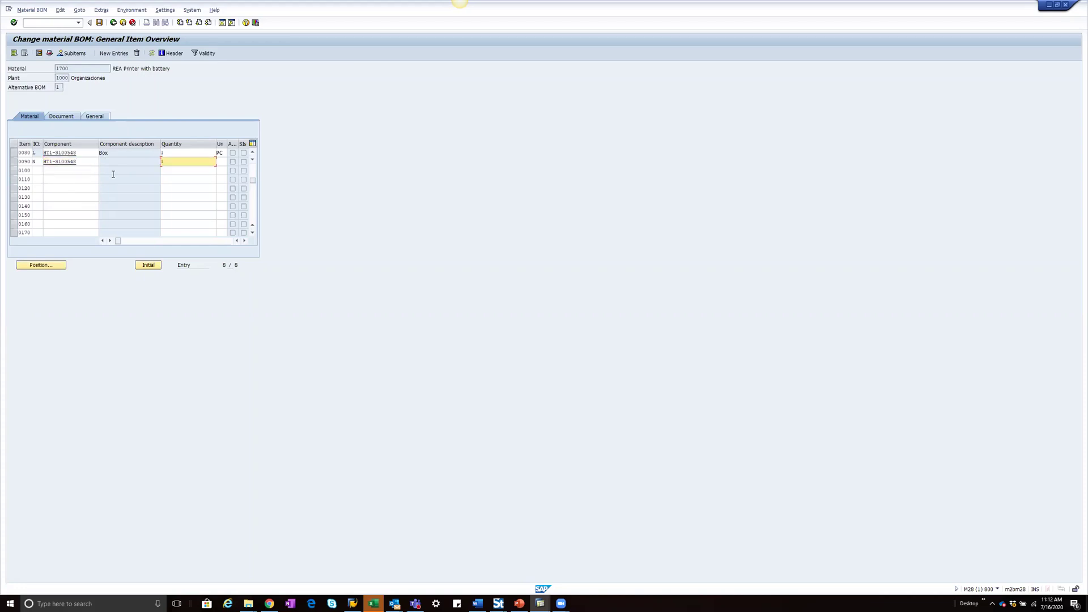
pyautogui.press('Tab')
pyautogui.press('Return')
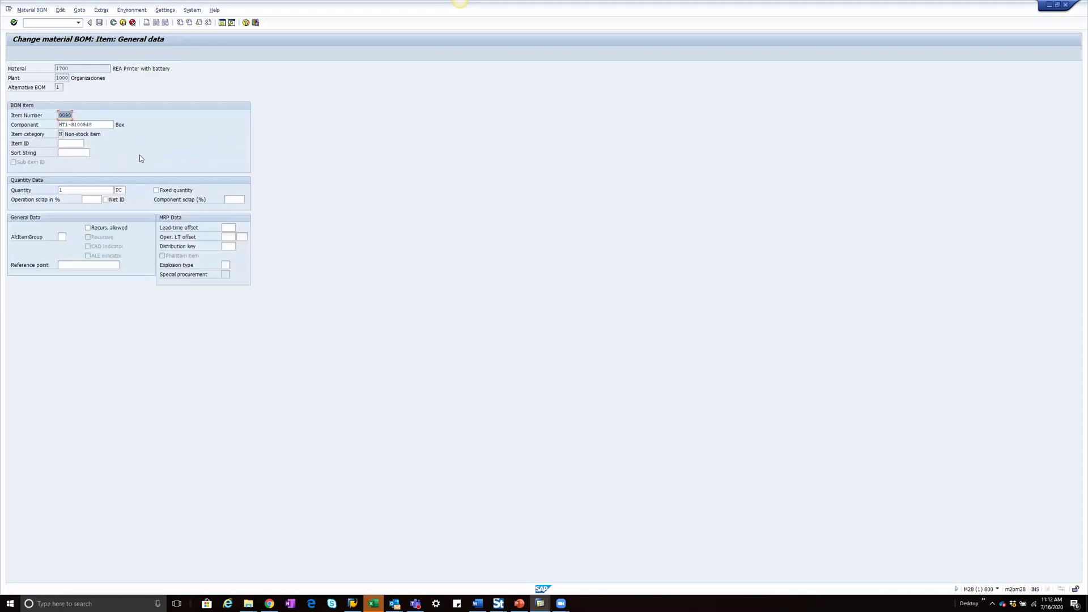
pyautogui.press('Return')
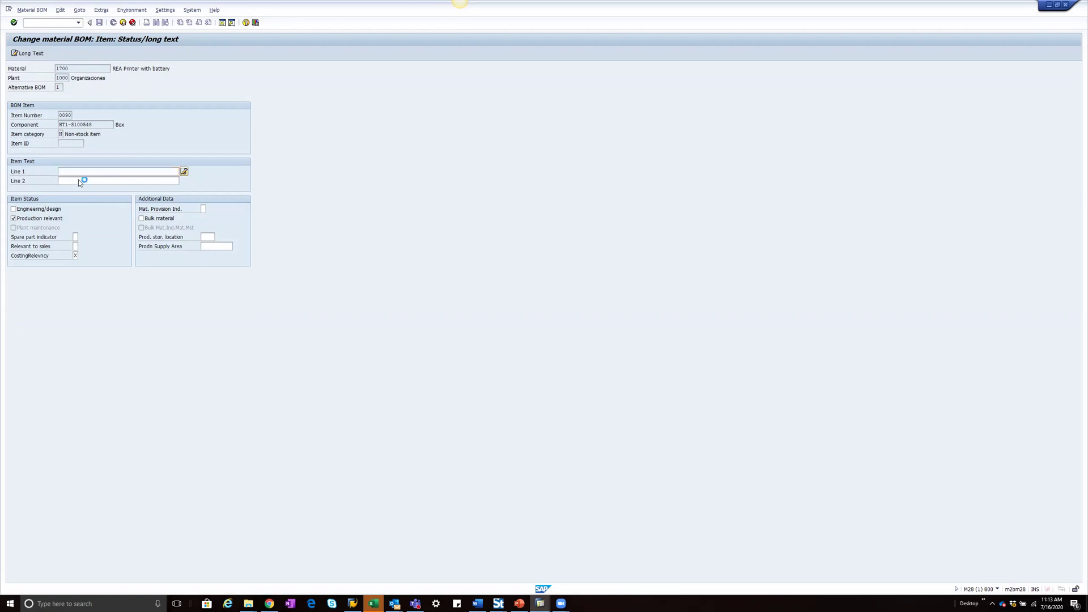
pyautogui.press('Return')
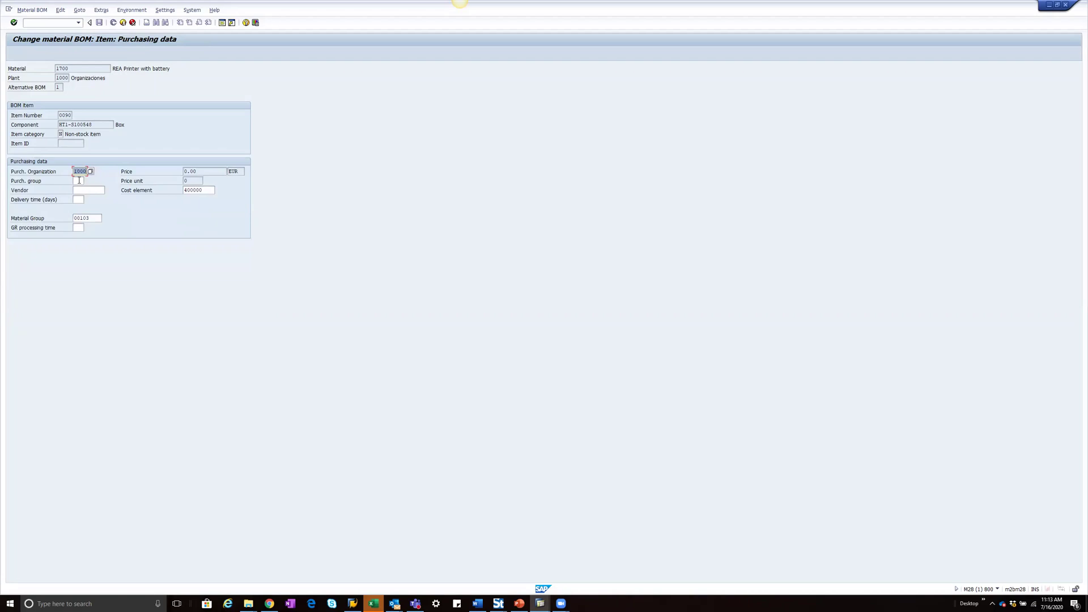
pyautogui.press('Return')
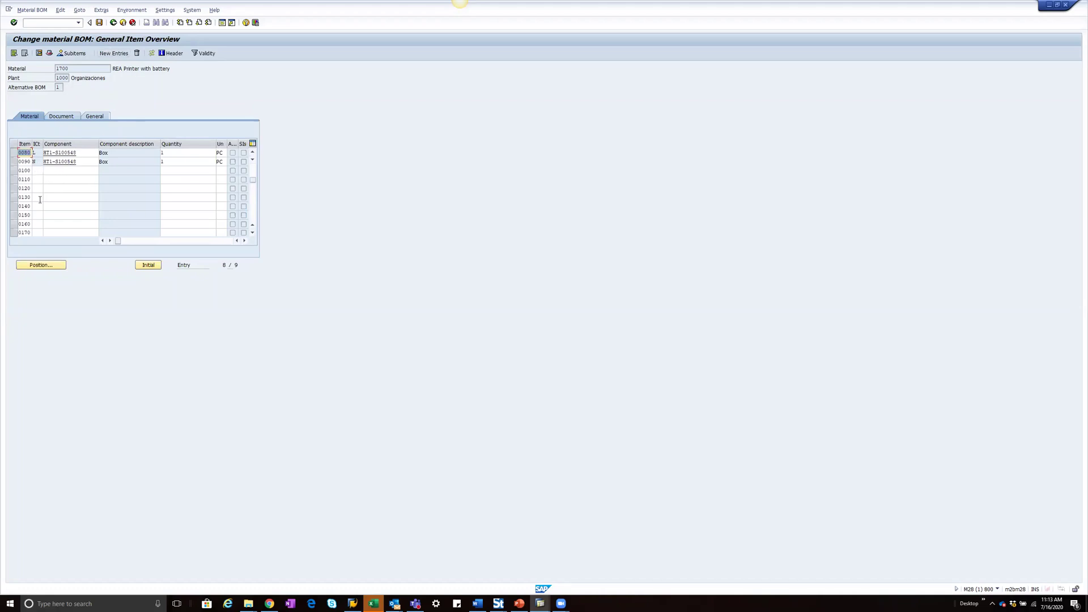
# Step: Position the overview to BOM item 0080 and delete that item
pyautogui.click(60, 265)
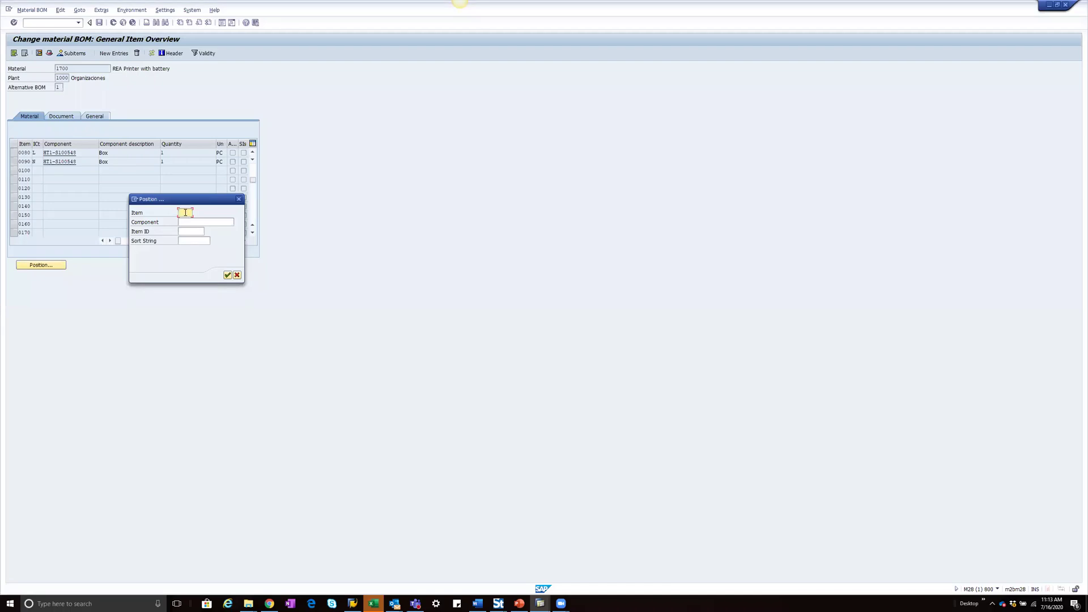
pyautogui.write('0080')
pyautogui.click(226, 275)
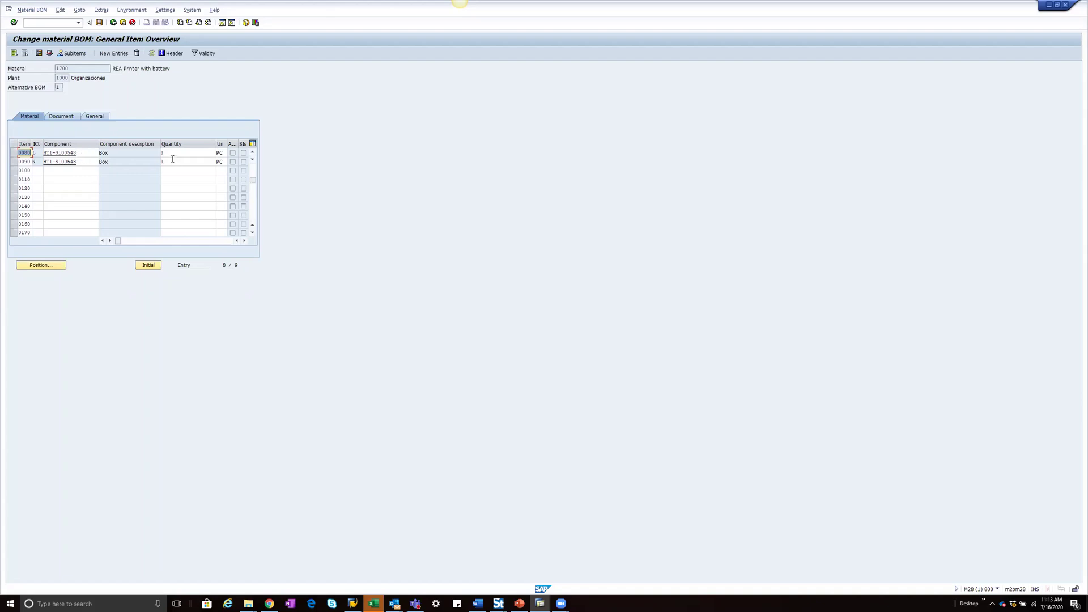
pyautogui.click(15, 152)
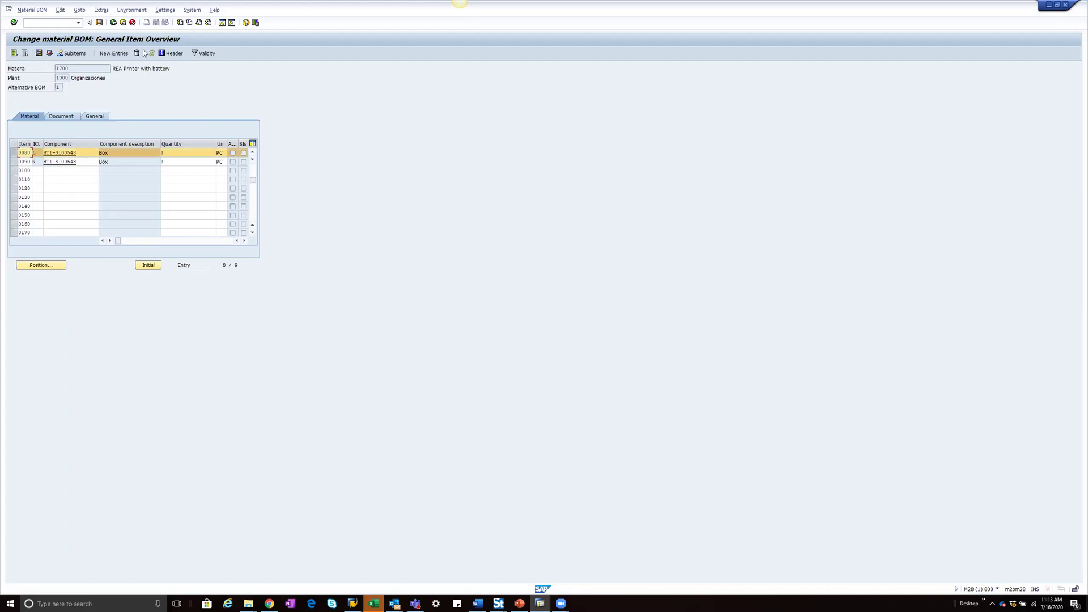
pyautogui.click(137, 53)
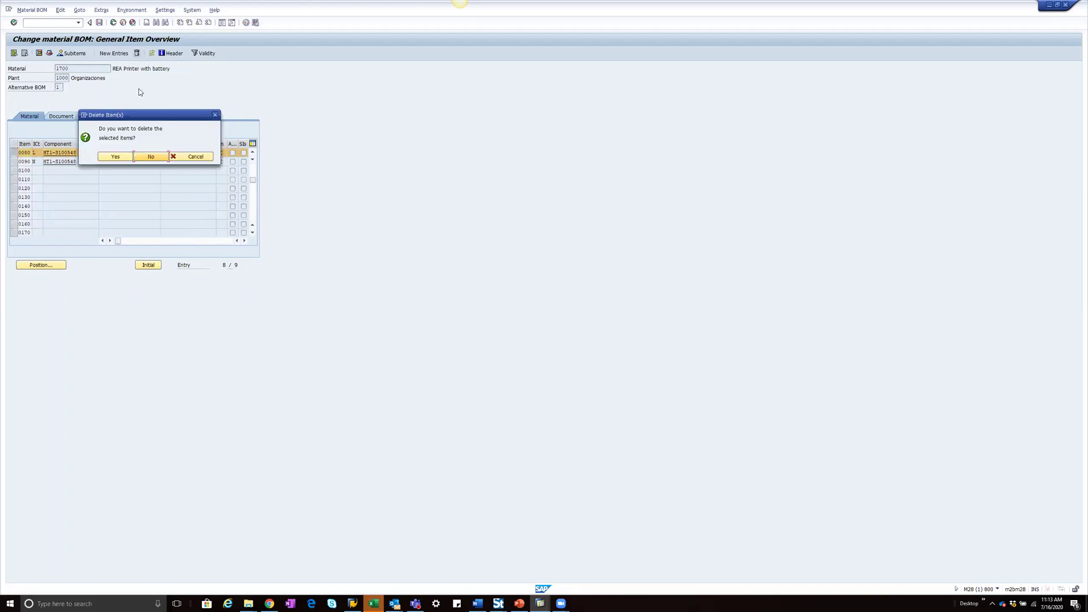
pyautogui.click(113, 161)
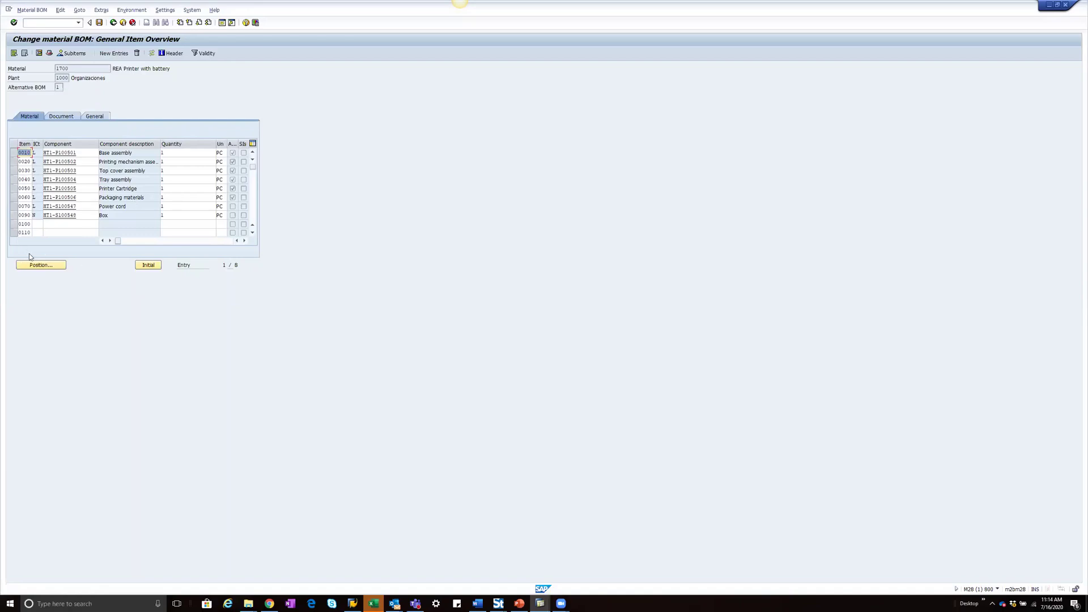
# Step: Position to BOM item 0040, set its quantity to 4 with the detail screens accepted, and save the BOM
pyautogui.click(39, 266)
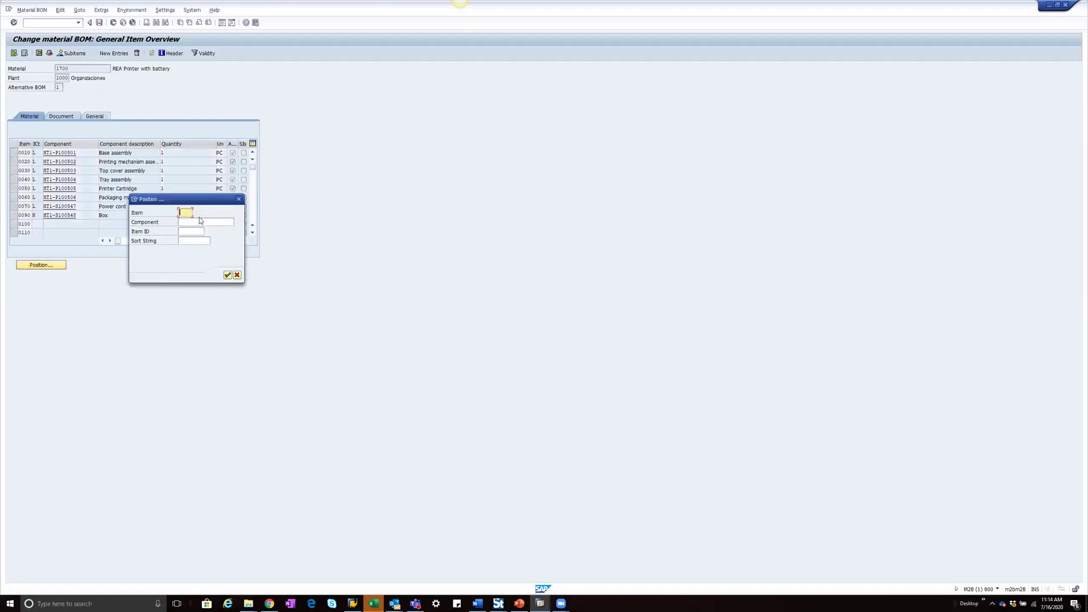
pyautogui.write('0040')
pyautogui.press('Return')
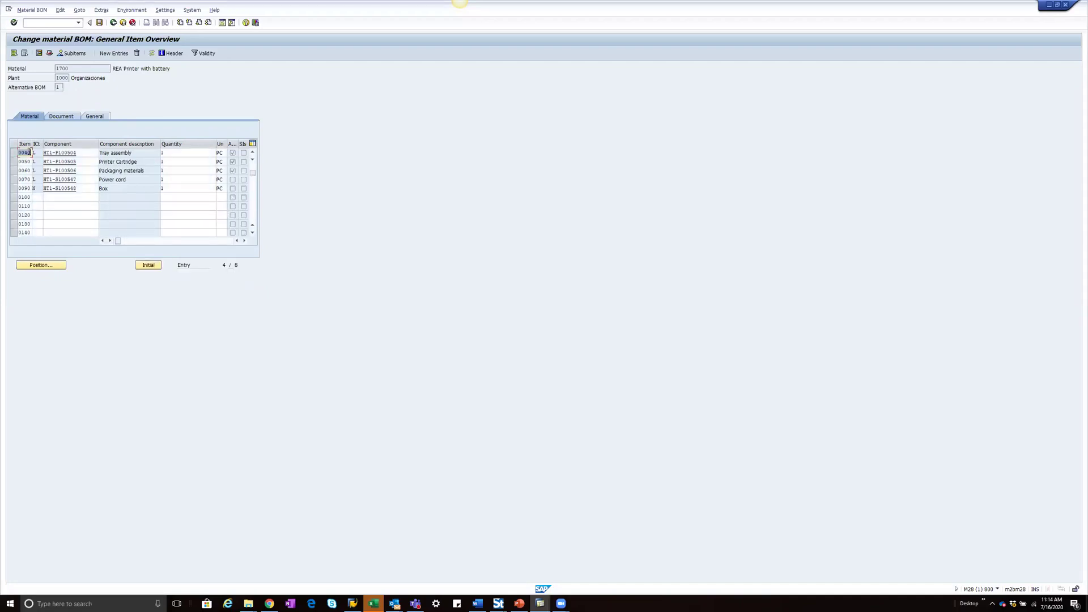
pyautogui.click(173, 153)
pyautogui.write('4')
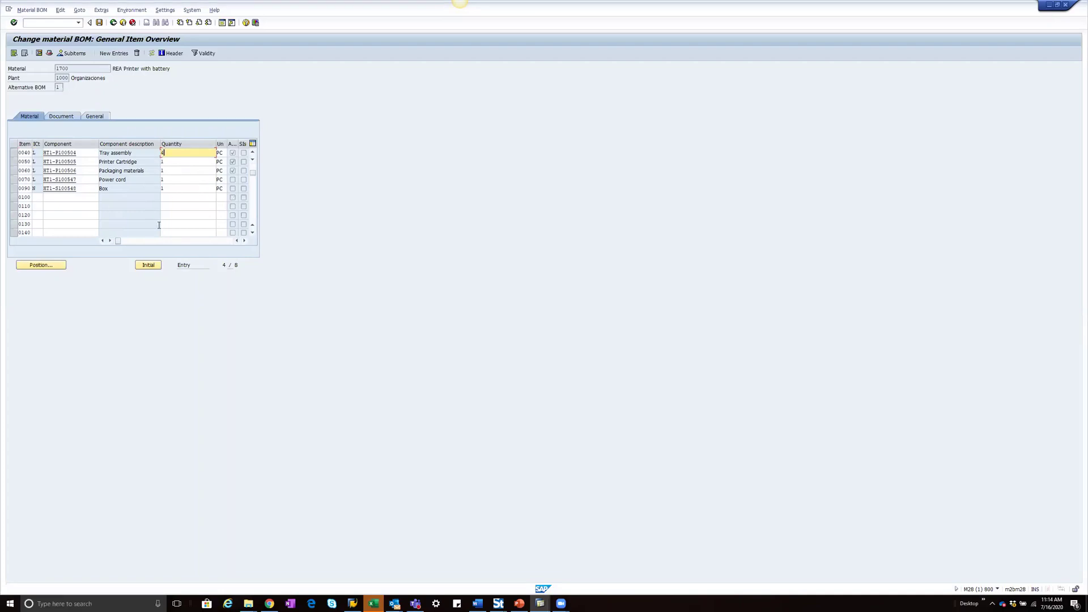
pyautogui.press('Return')
pyautogui.press('F2')
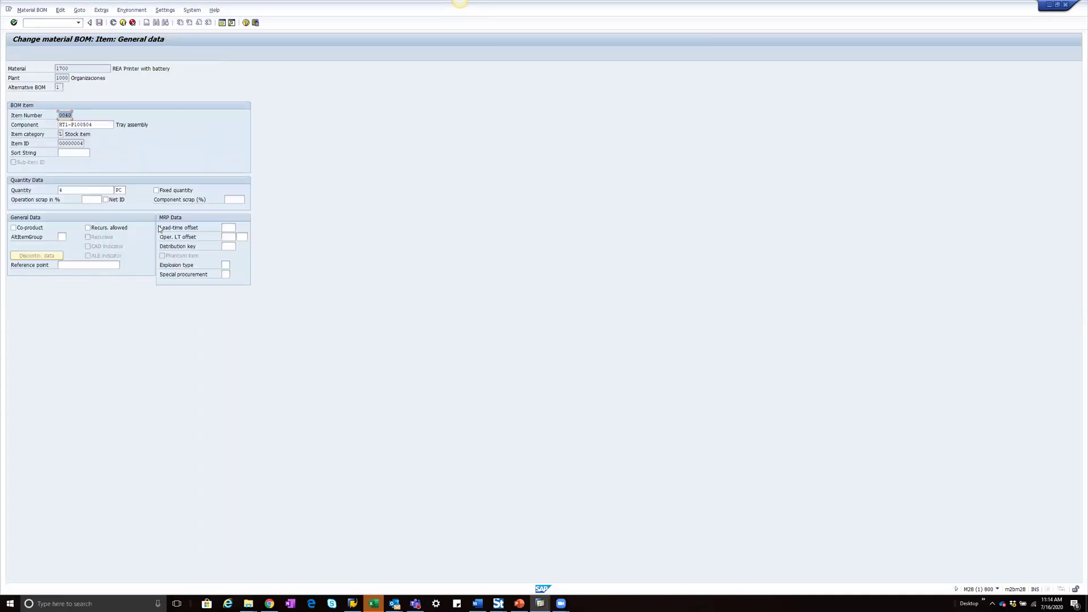
pyautogui.press('Return')
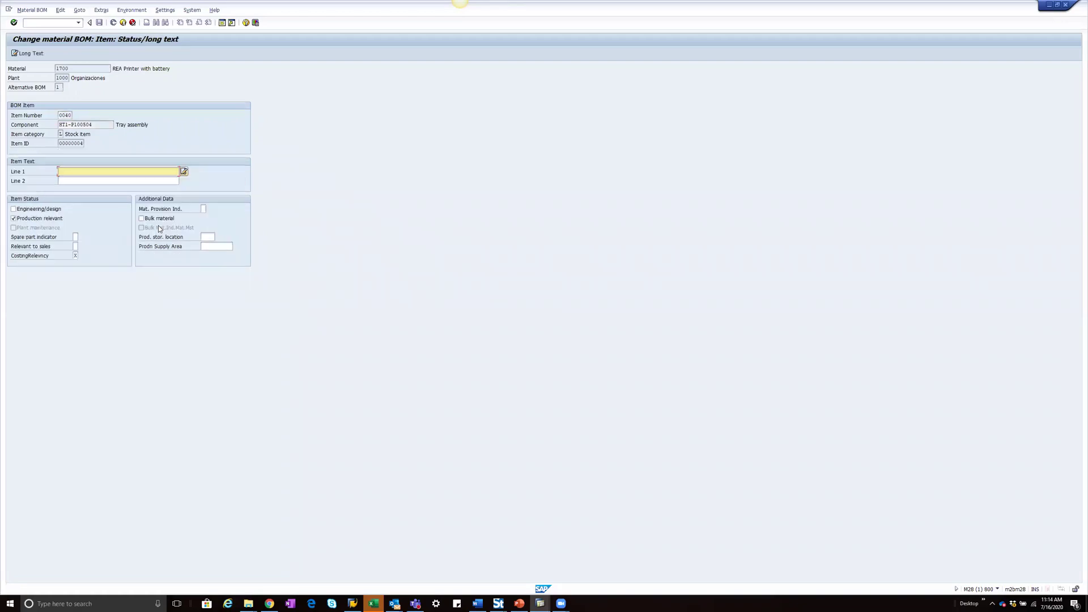
pyautogui.press('Return')
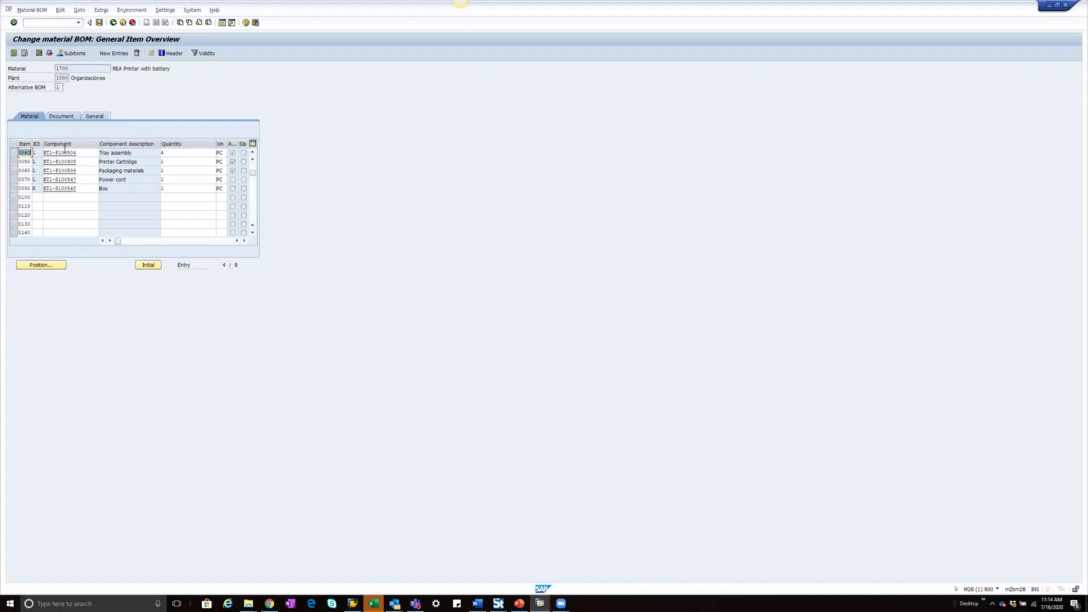
pyautogui.click(103, 22)
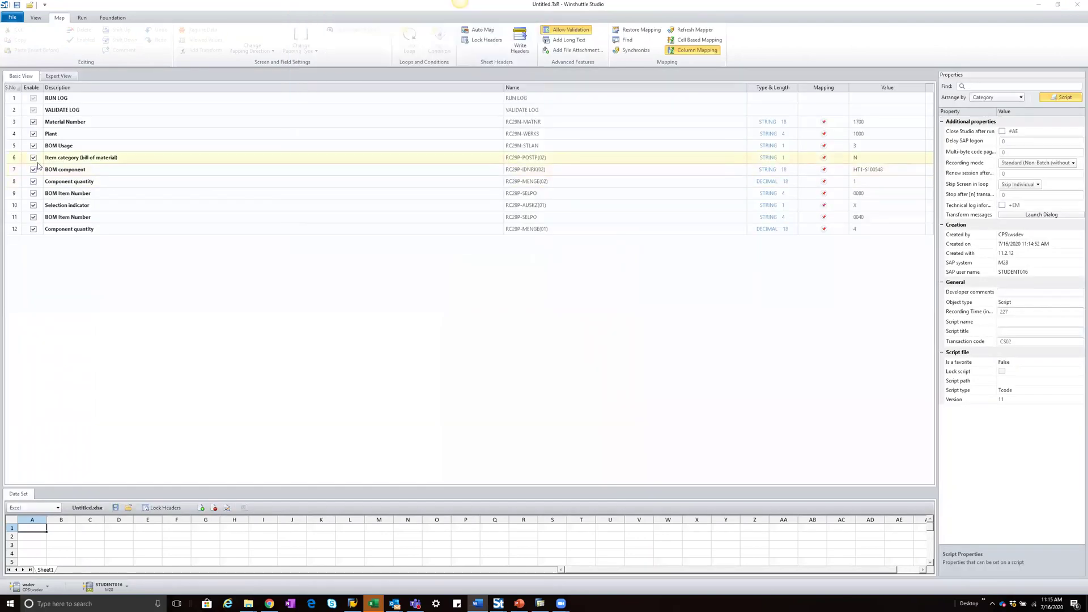
# Step: Show the recorded script in Expert View and map the RUN LOG field to column A of the data sheet
pyautogui.click(55, 75)
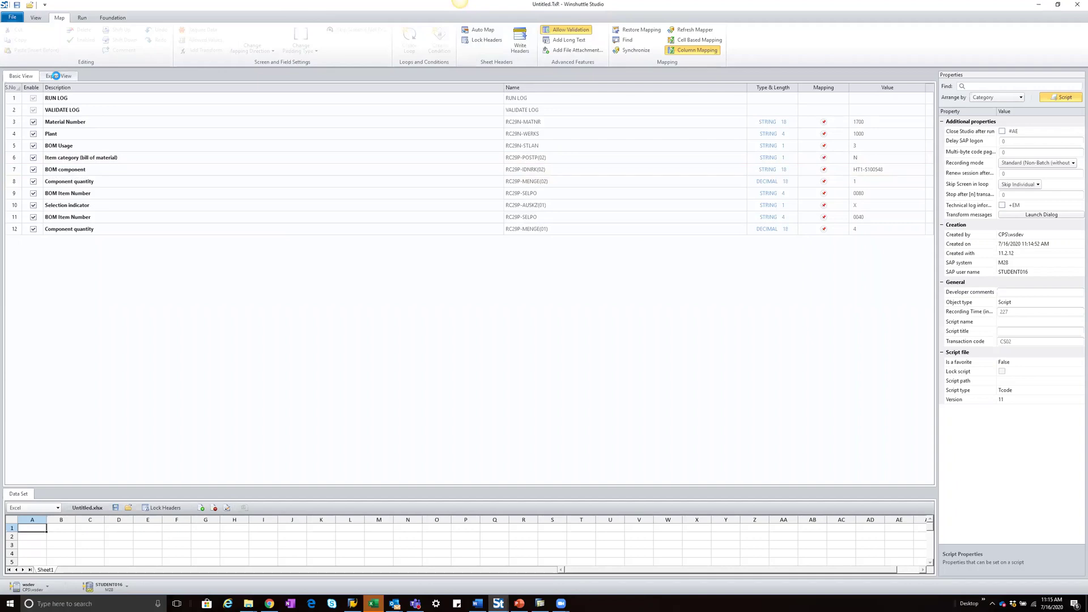
pyautogui.click(57, 77)
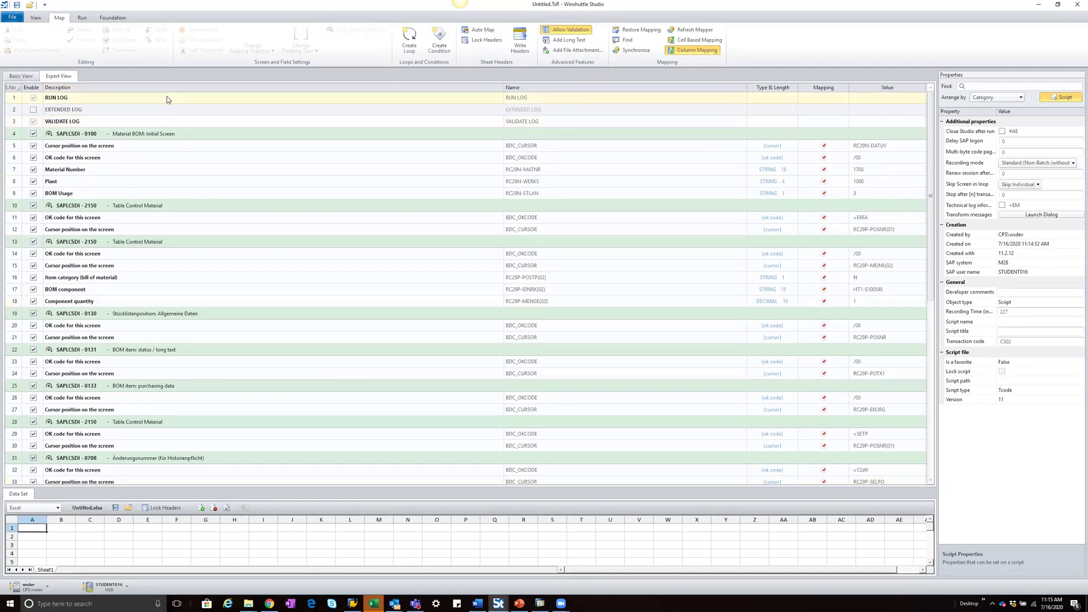
pyautogui.moveTo(166, 97); pyautogui.dragTo(27, 527)
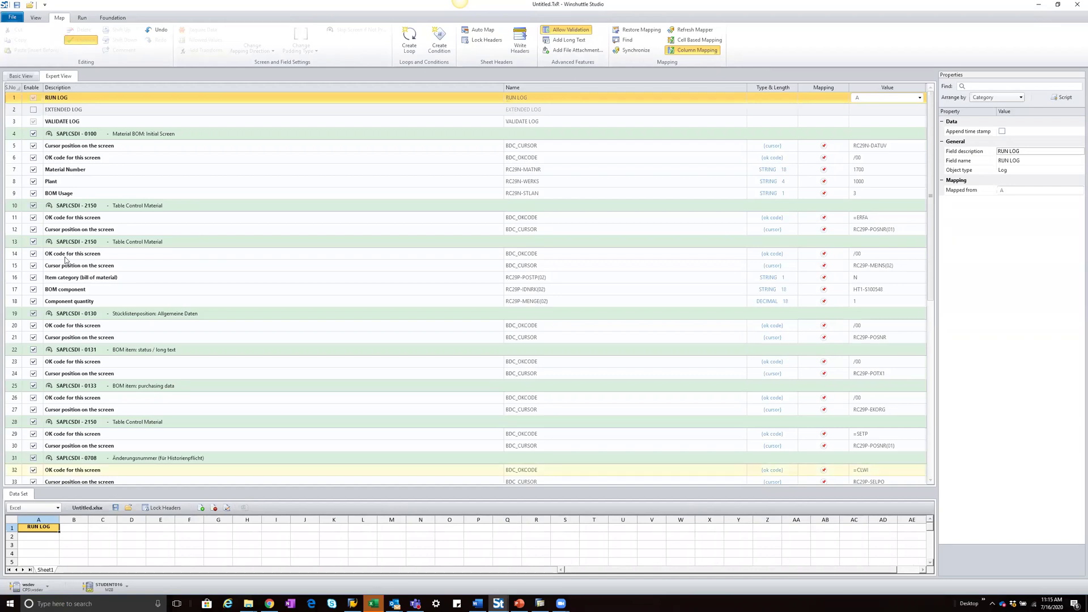
# Step: Create an If condition around the new-item screens in script rows 10 through 27, requiring column B to equal A
pyautogui.scroll(-1, 202, 233)
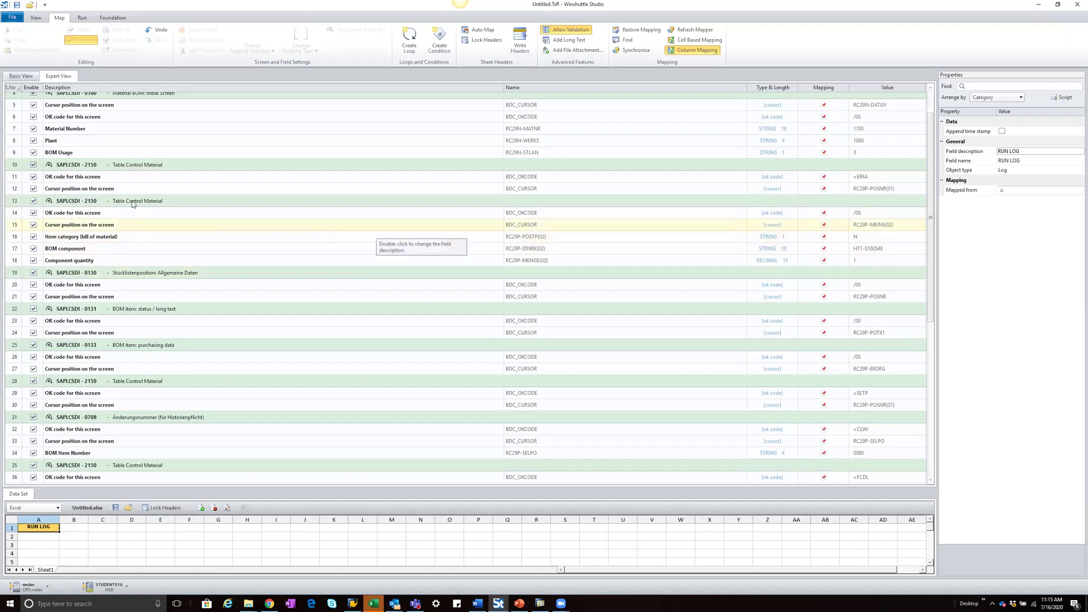
pyautogui.click(104, 166)
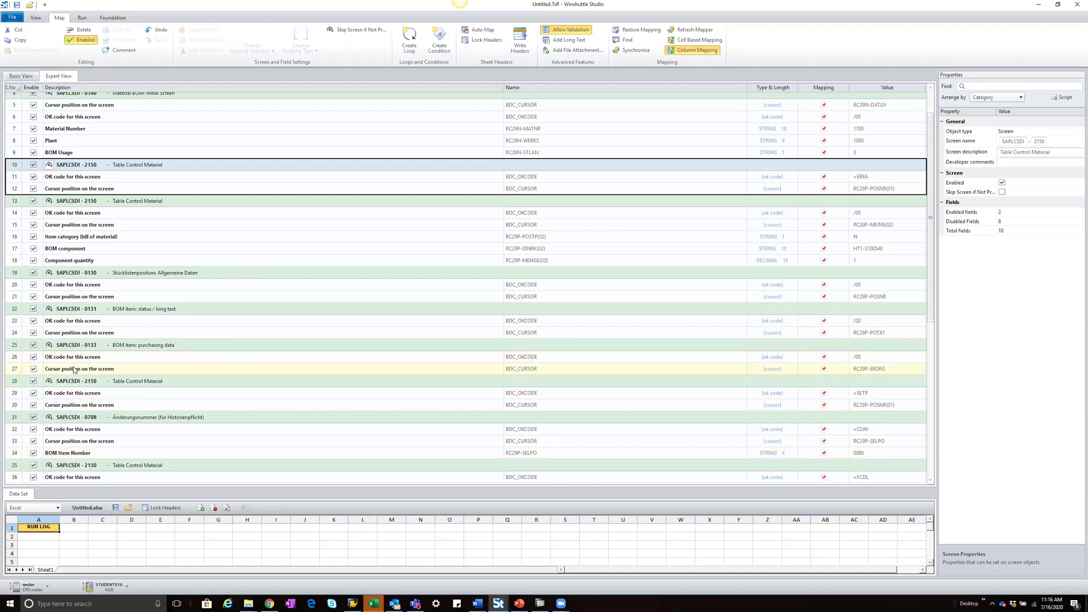
pyautogui.keyDown('shift'); pyautogui.click(51, 368); pyautogui.keyUp('shift')
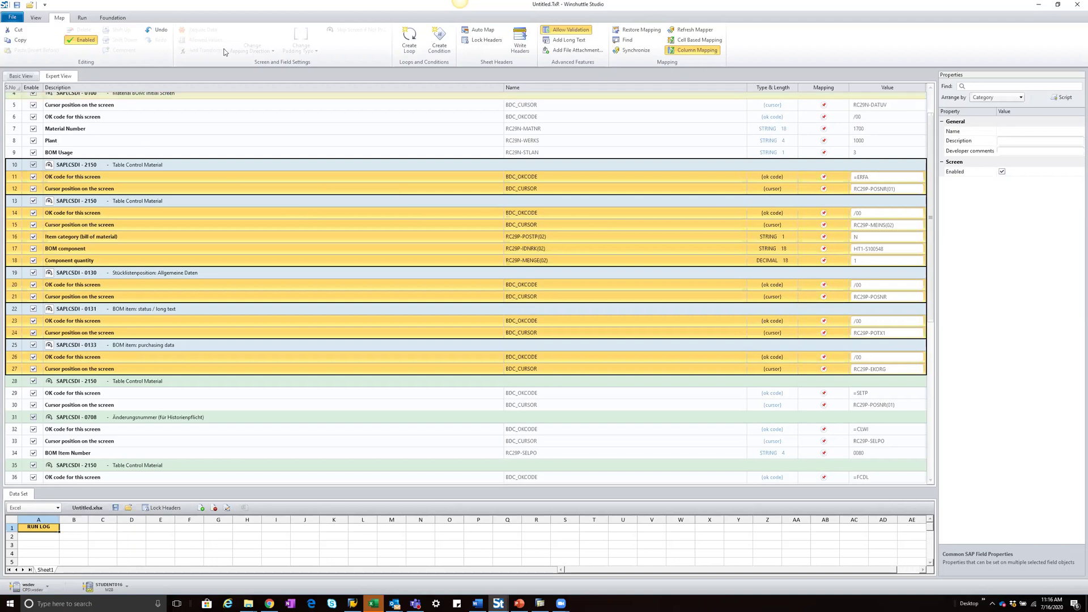
pyautogui.click(440, 42)
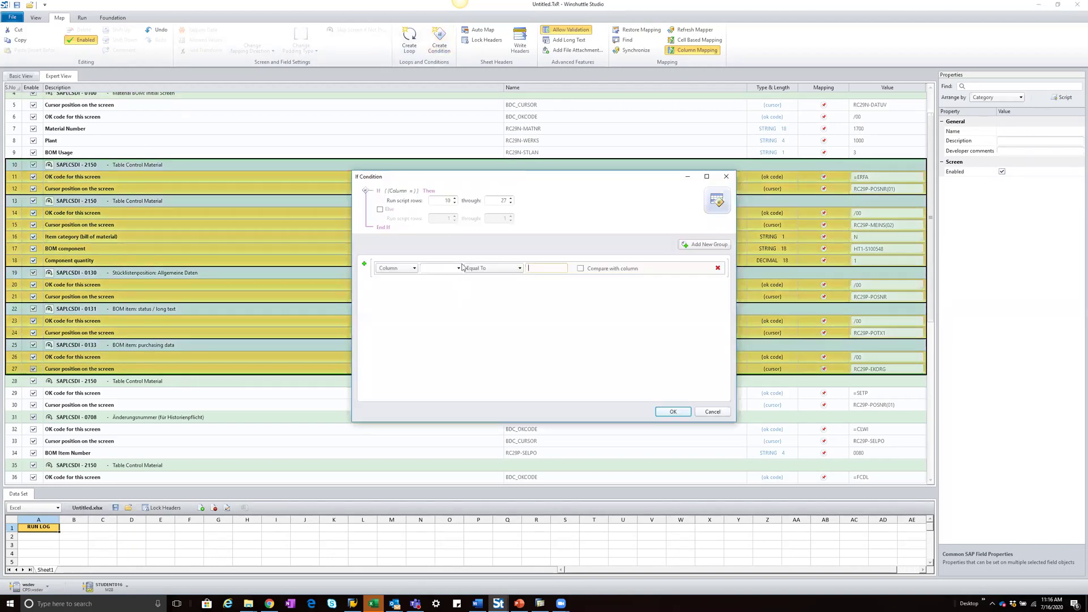
pyautogui.click(459, 269)
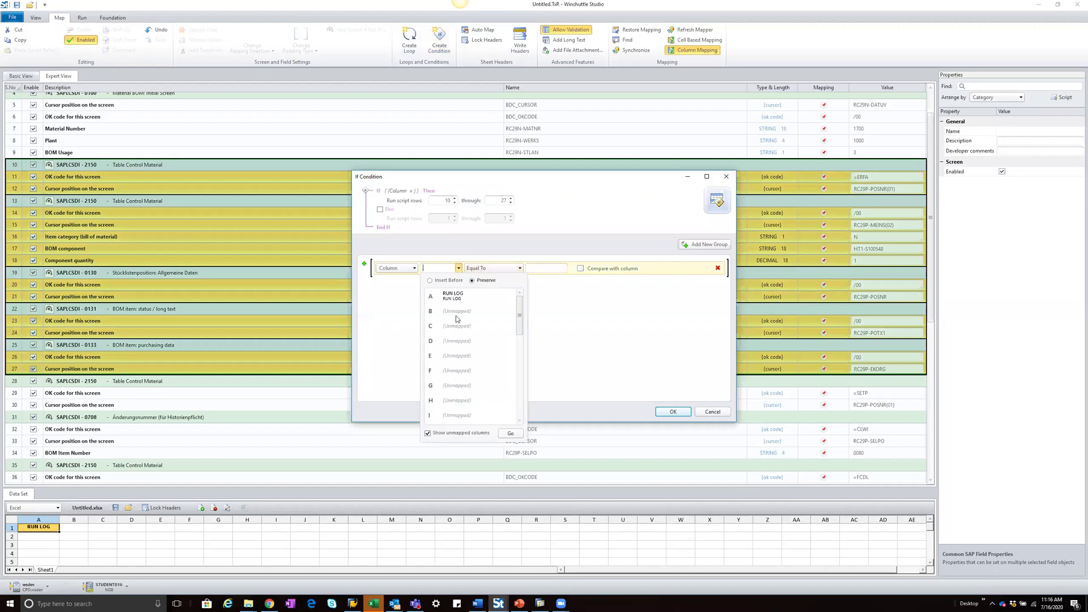
pyautogui.click(459, 315)
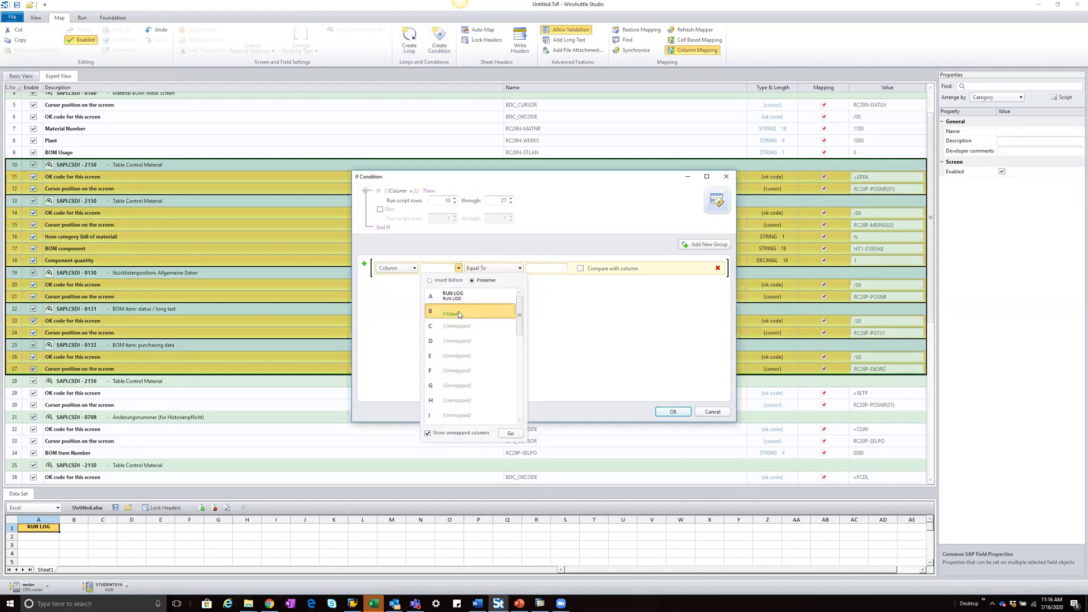
pyautogui.click(460, 314)
pyautogui.click(543, 269)
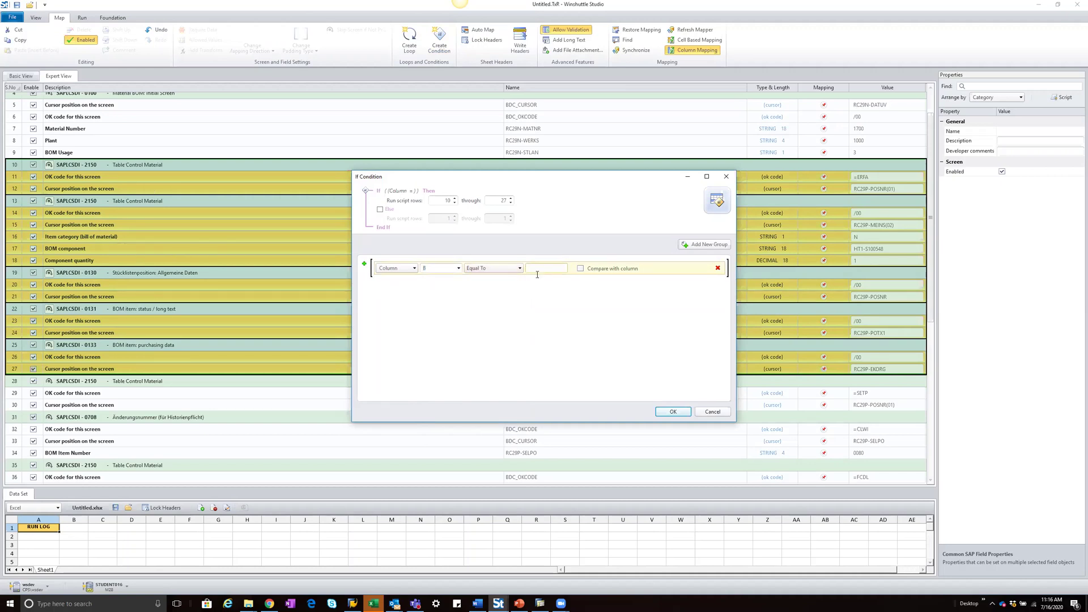
pyautogui.write('A')
pyautogui.click(681, 412)
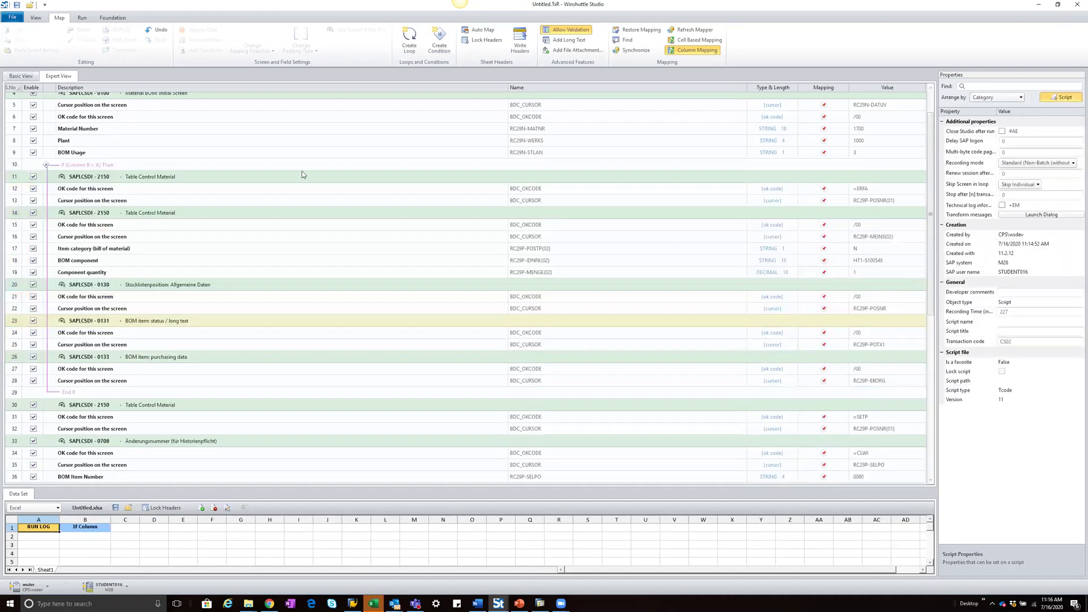
# Step: Create an If condition around the item-deletion screens in script rows 30 through 42, comparing column B using Equal To
pyautogui.scroll(-6, 332, 363)
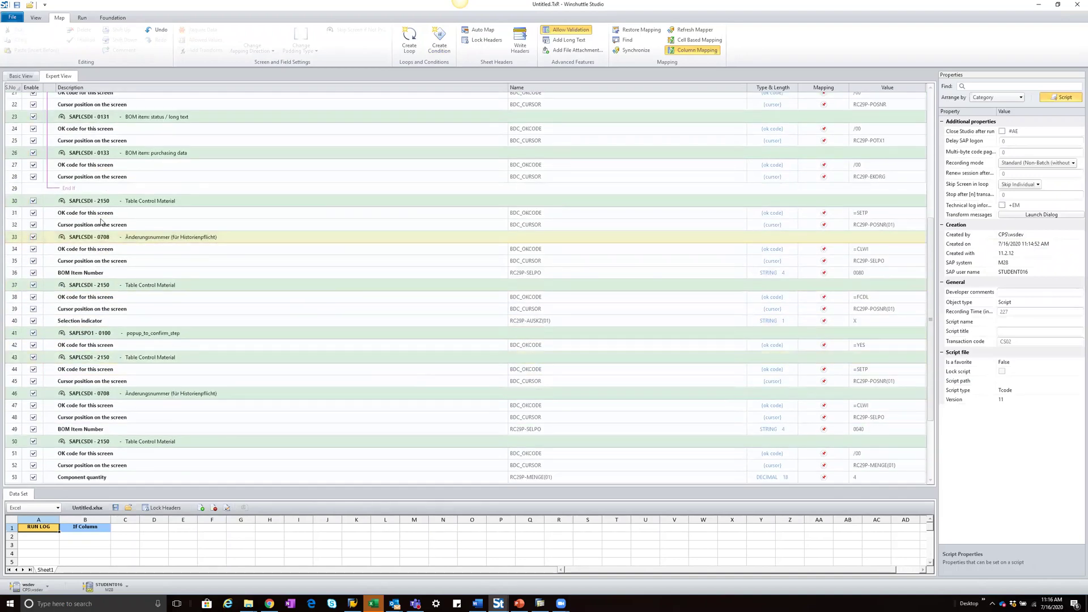
pyautogui.click(126, 203)
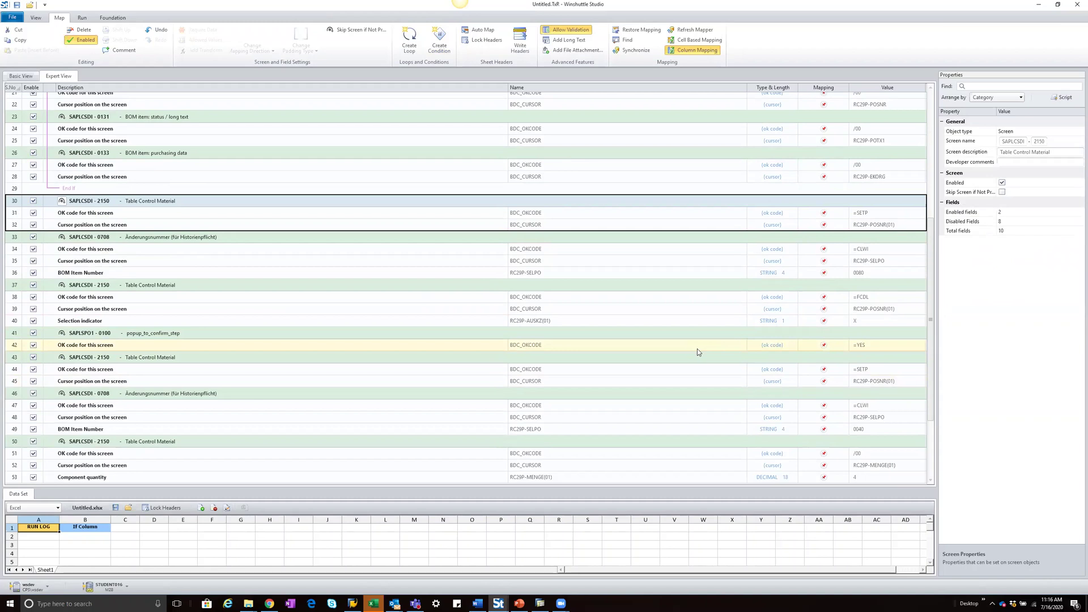
pyautogui.keyDown('shift'); pyautogui.click(884, 349); pyautogui.keyUp('shift')
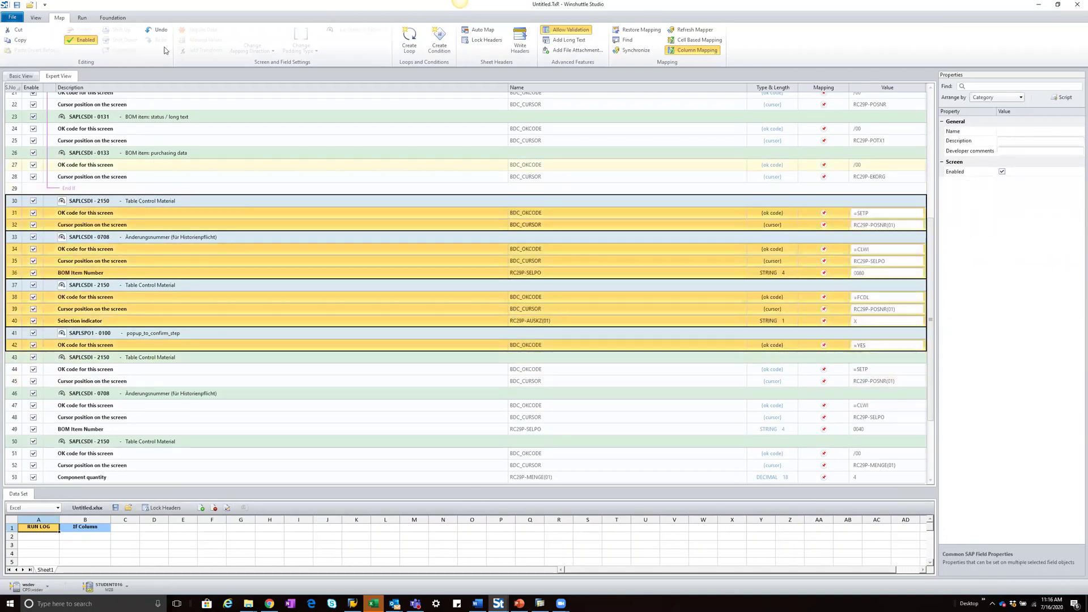
pyautogui.click(439, 38)
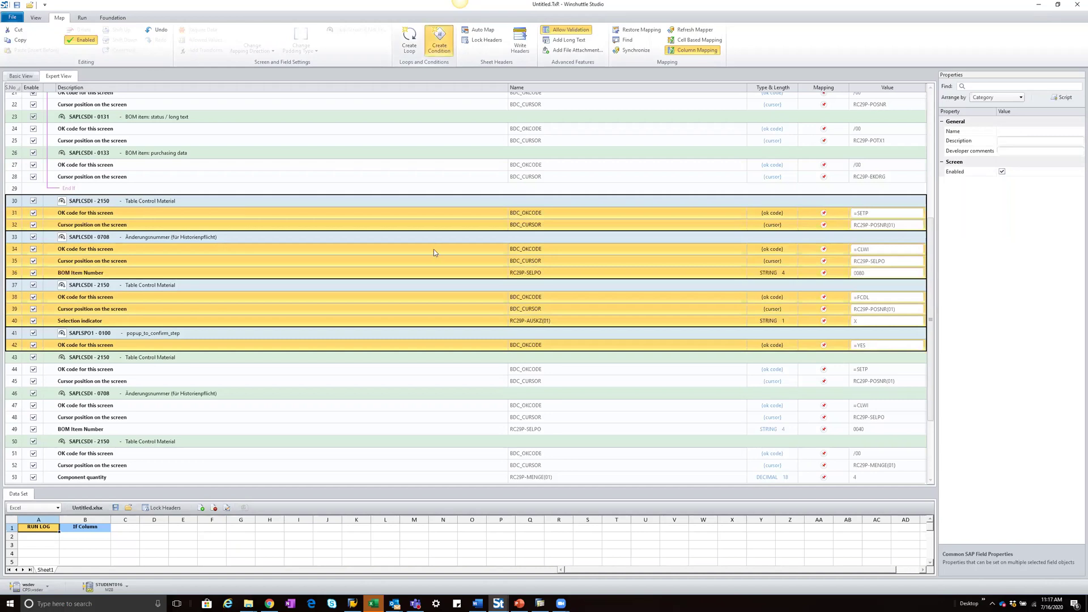
pyautogui.click(458, 270)
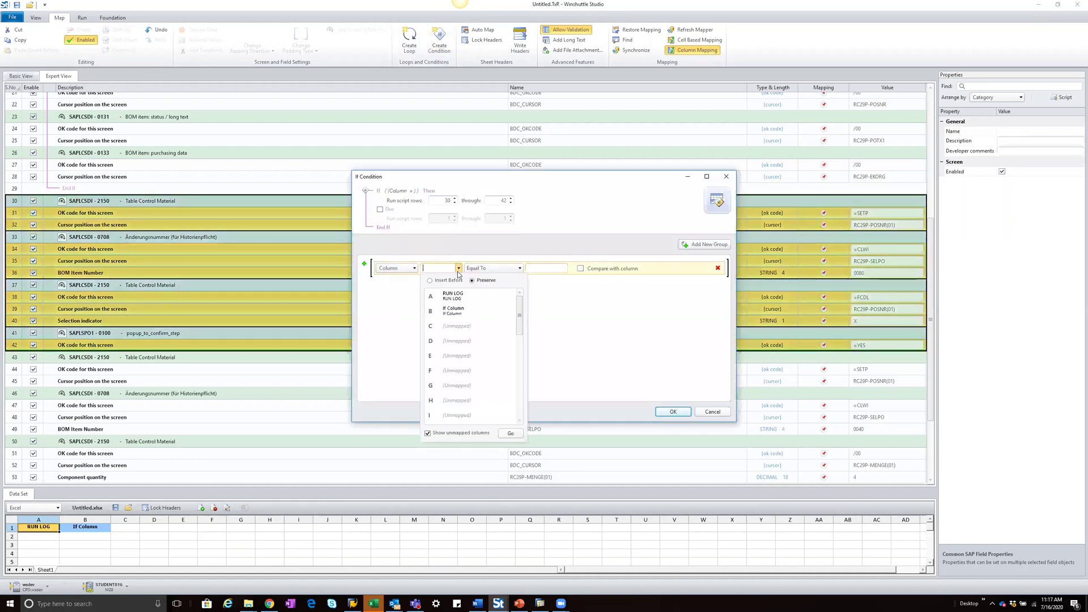
pyautogui.click(451, 310)
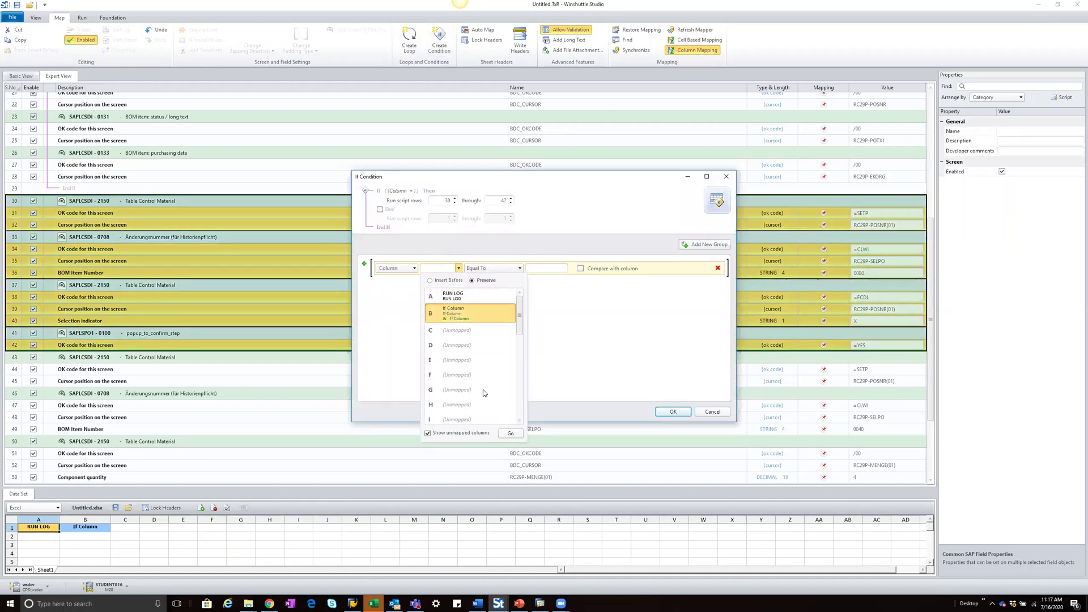
pyautogui.click(505, 434)
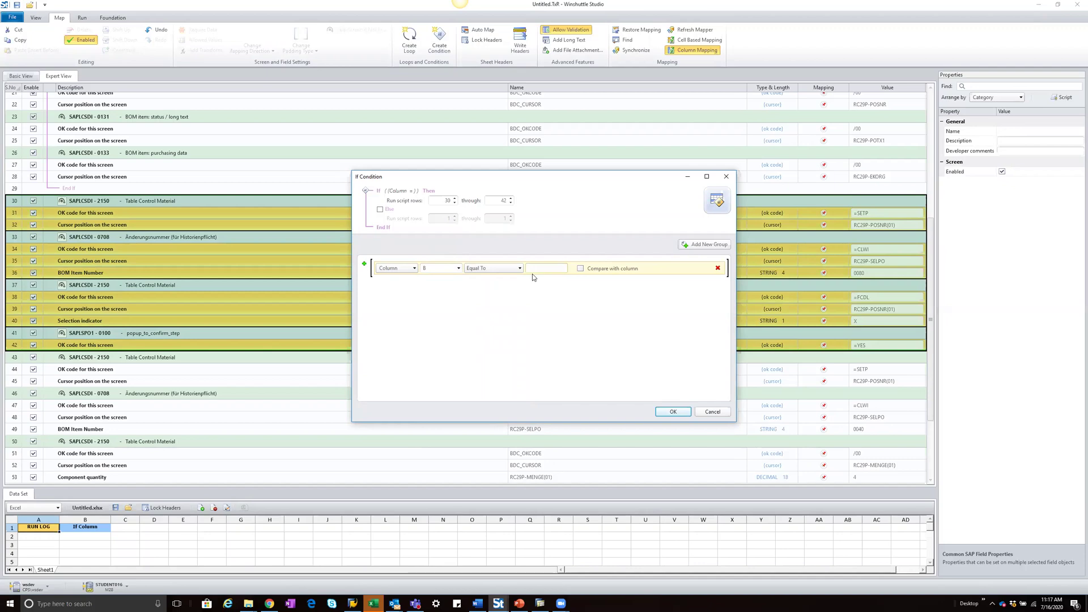
pyautogui.click(673, 411)
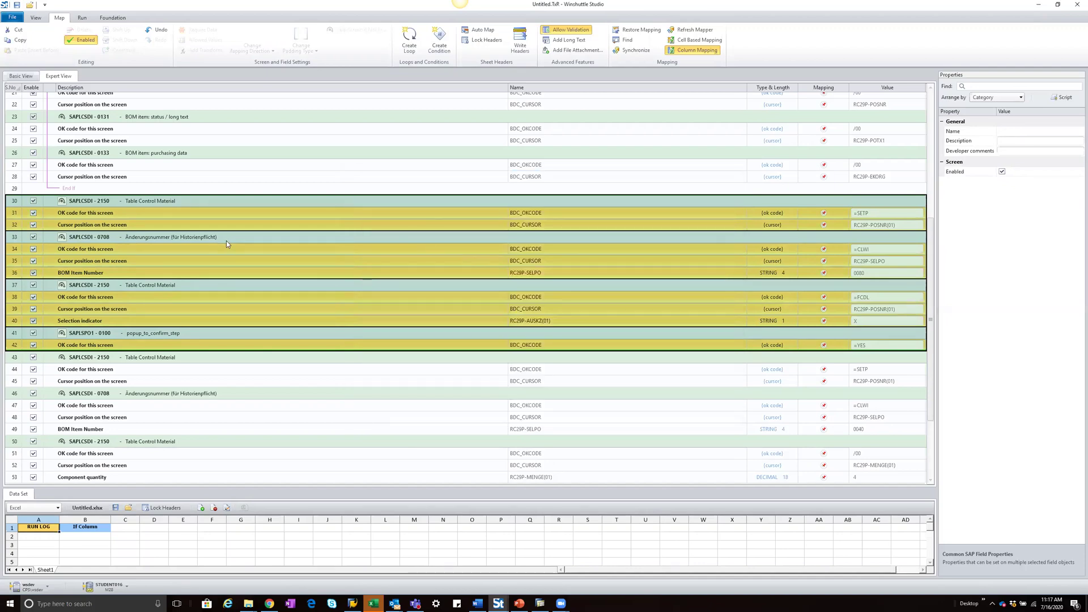
# Step: Create an If condition around the item-change screens in script rows 45 through 61, requiring column B to equal C
pyautogui.scroll(-4, 227, 244)
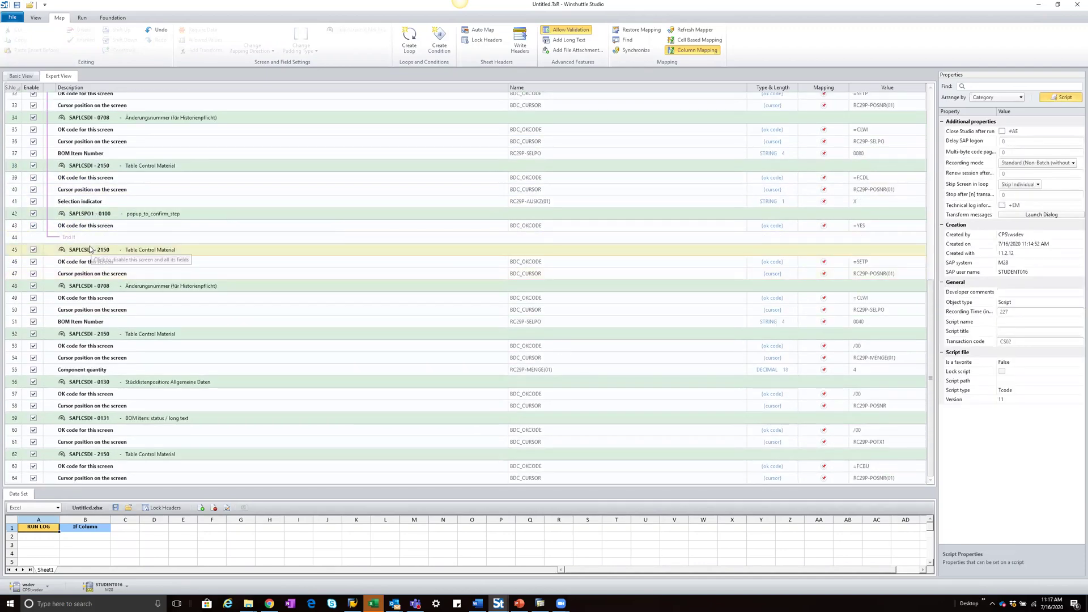
pyautogui.click(89, 250)
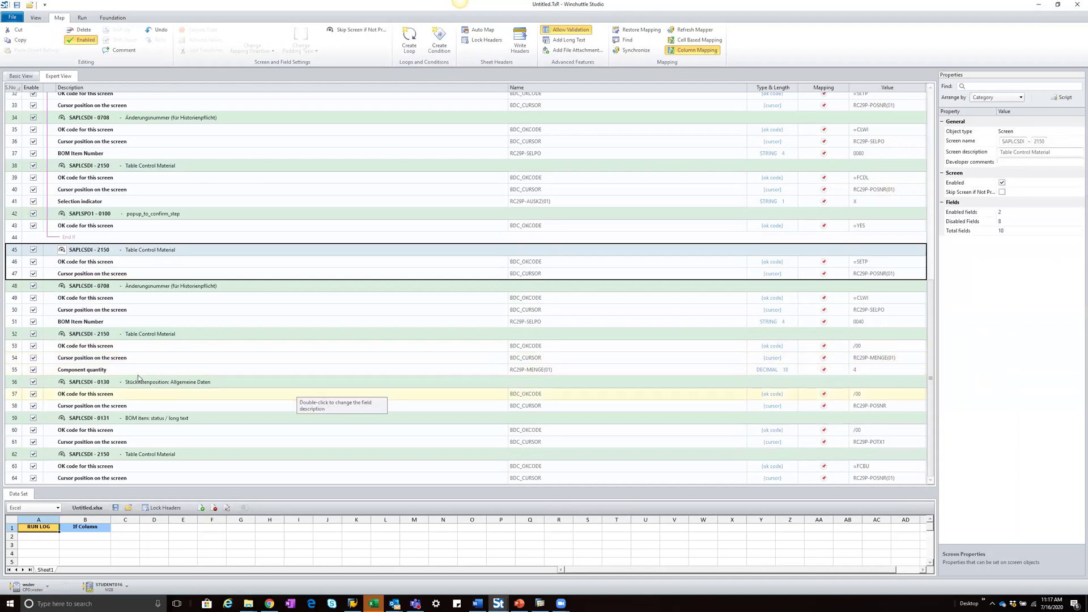
pyautogui.keyDown('shift'); pyautogui.click(91, 443); pyautogui.keyUp('shift')
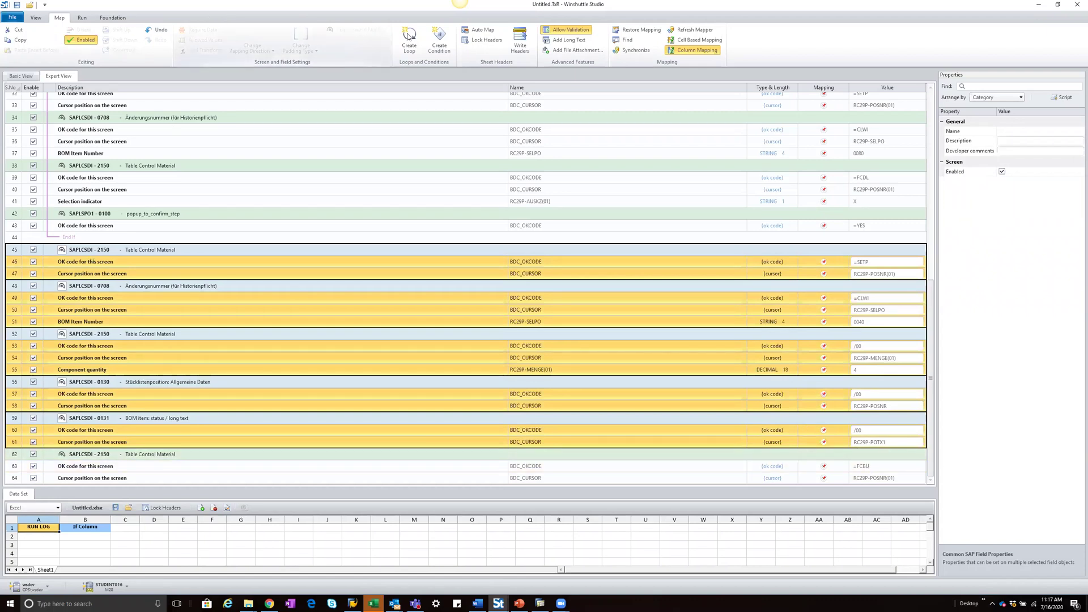
pyautogui.click(440, 41)
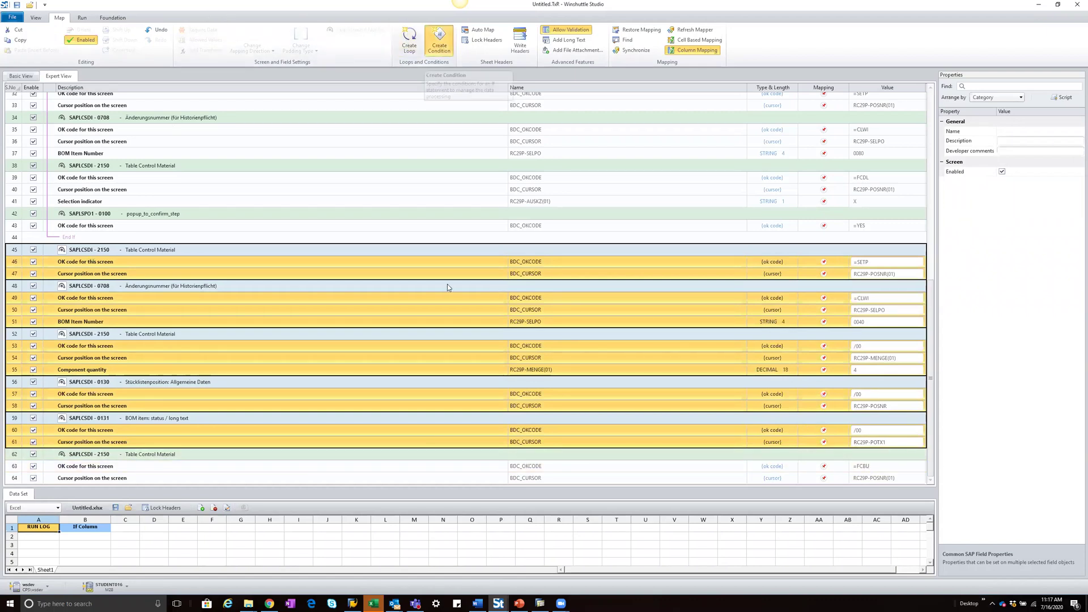
pyautogui.click(458, 270)
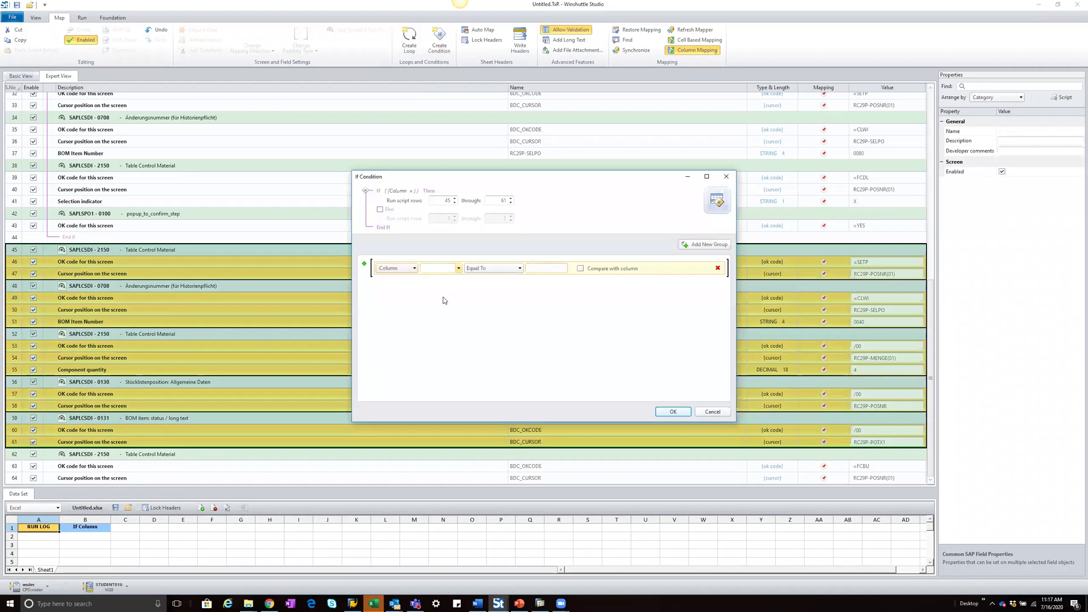
pyautogui.click(448, 311)
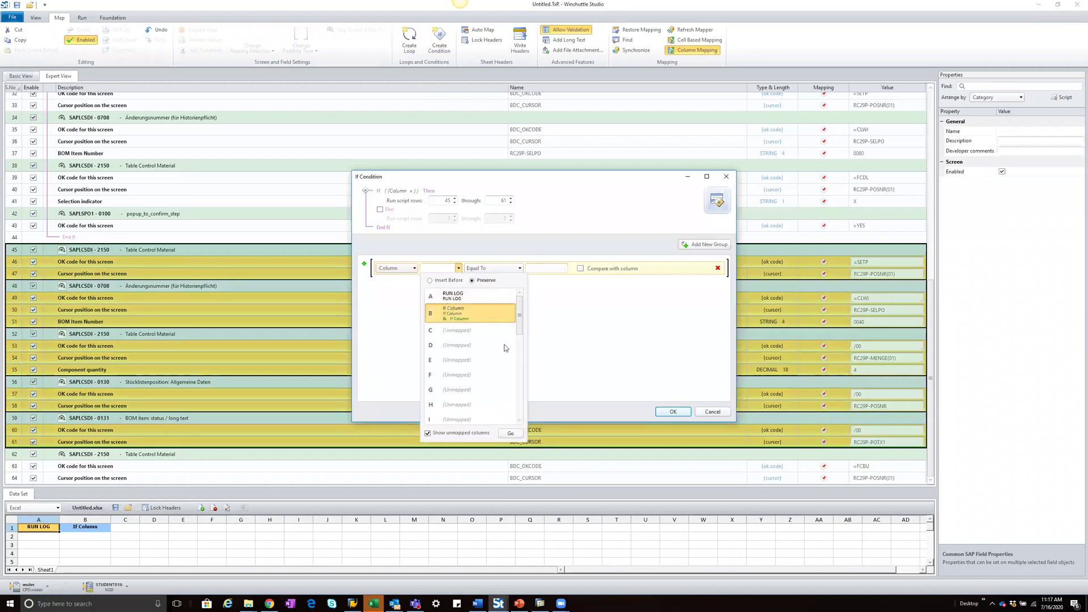
pyautogui.click(509, 434)
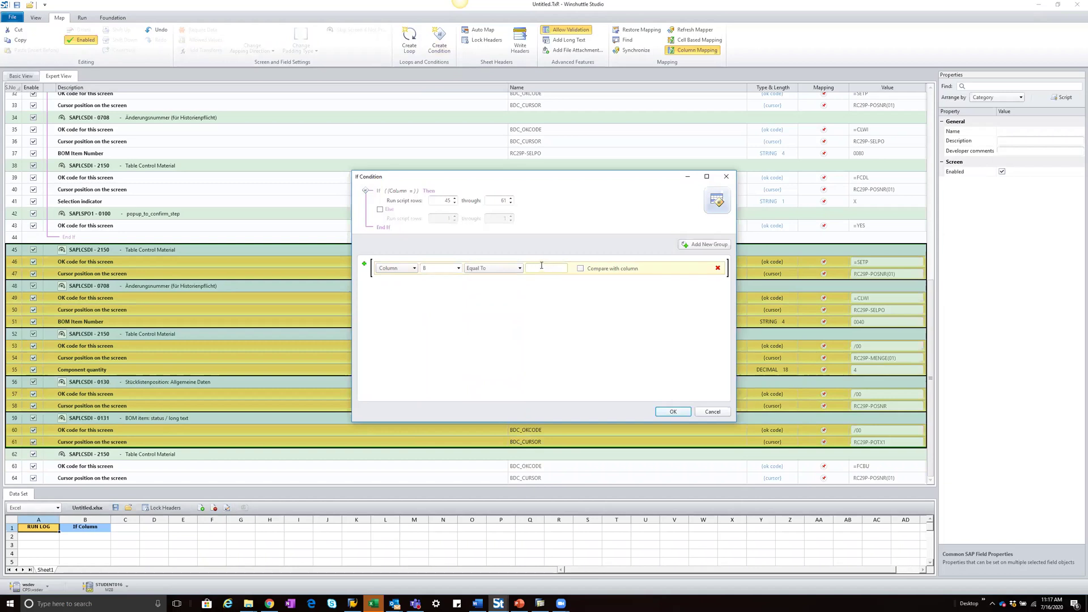
pyautogui.click(541, 265)
pyautogui.write('C')
pyautogui.click(661, 411)
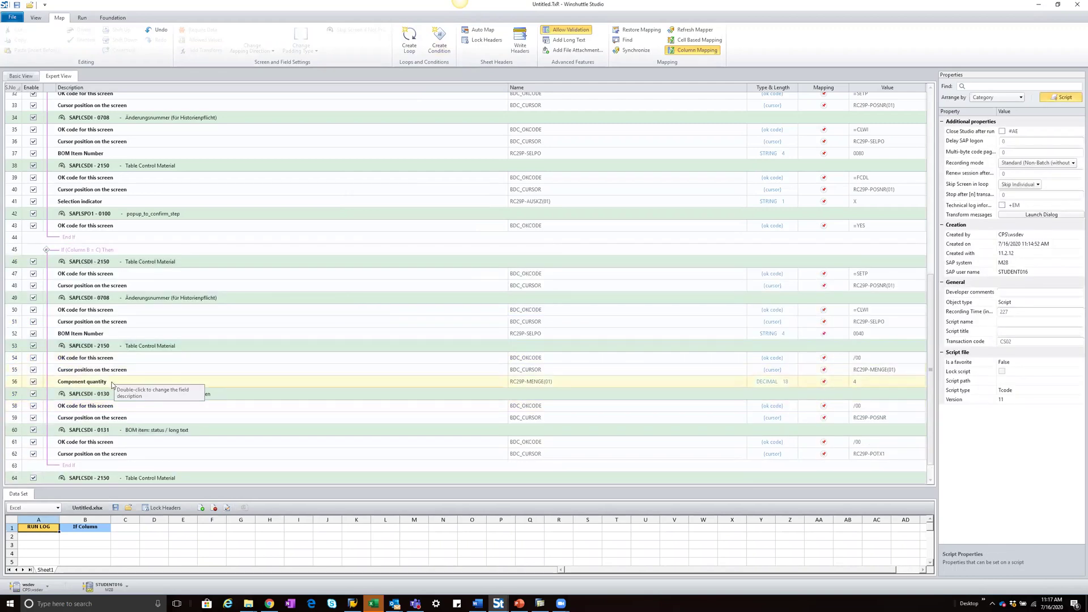
# Step: Show the script's disabled fields and review those recorded on the new-item detail screens
pyautogui.click(119, 384)
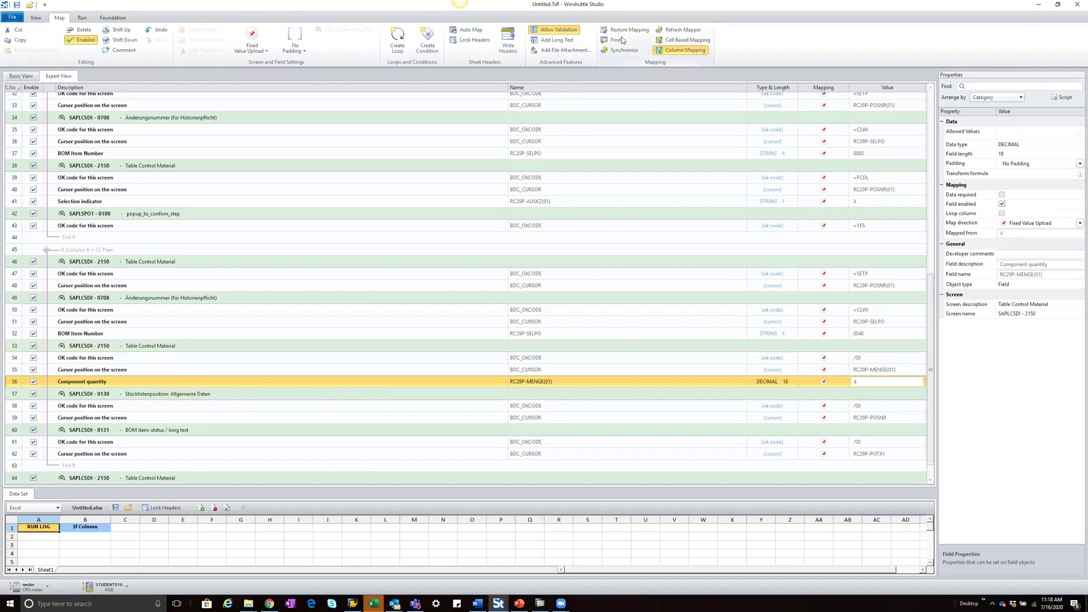
pyautogui.click(41, 17)
pyautogui.click(119, 40)
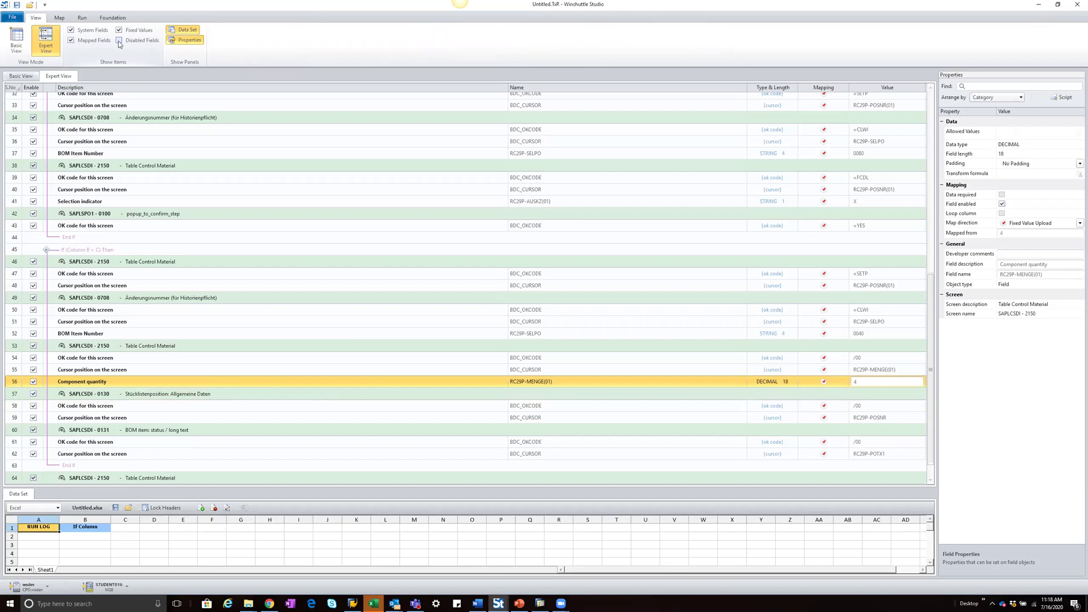
pyautogui.click(119, 40)
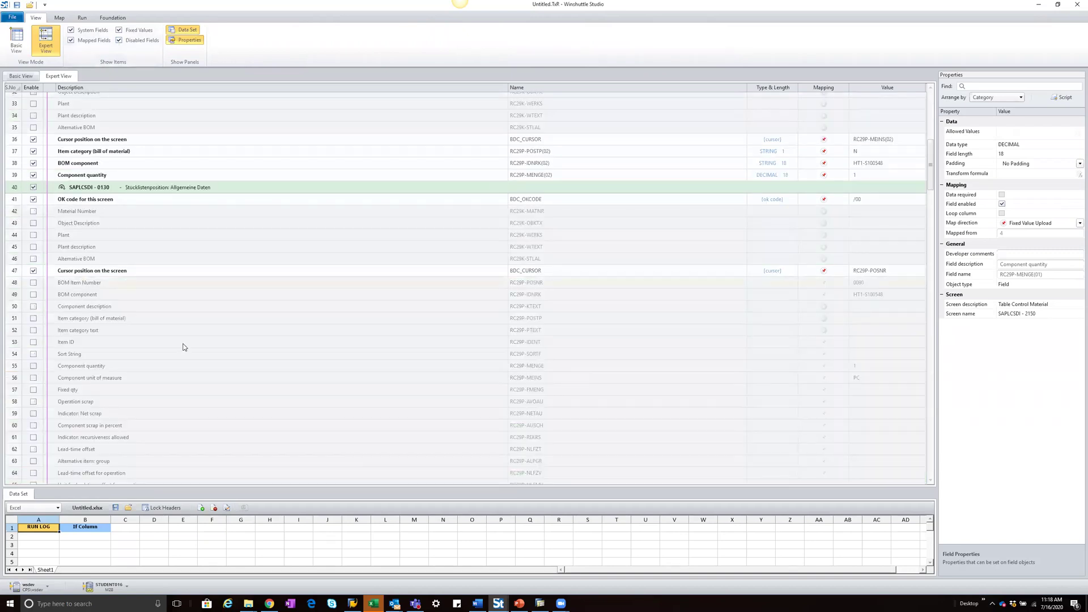
pyautogui.scroll(-16, 192, 368)
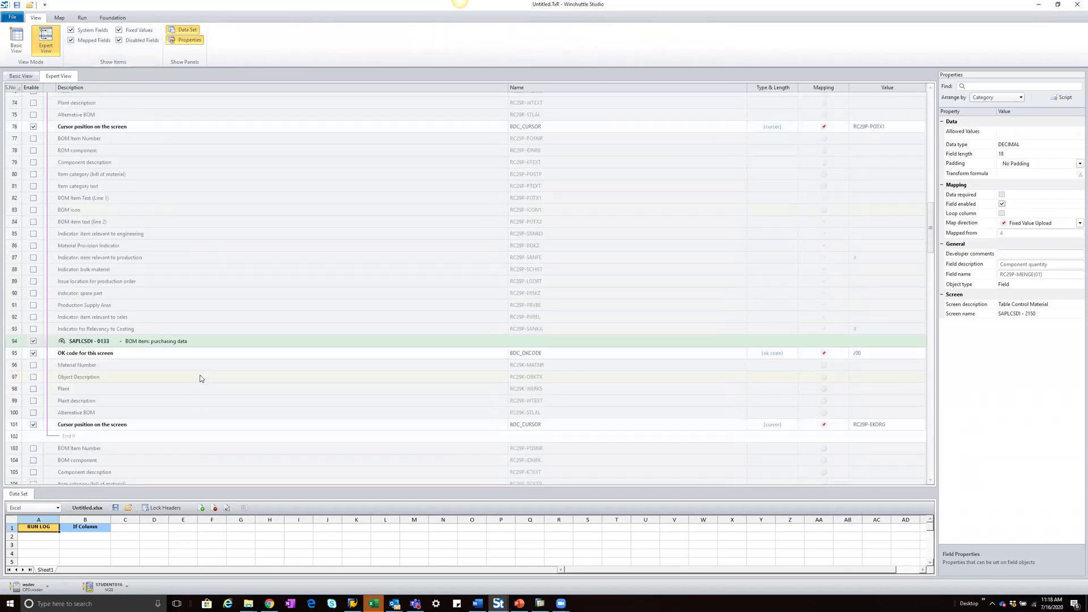
pyautogui.scroll(5, 204, 370)
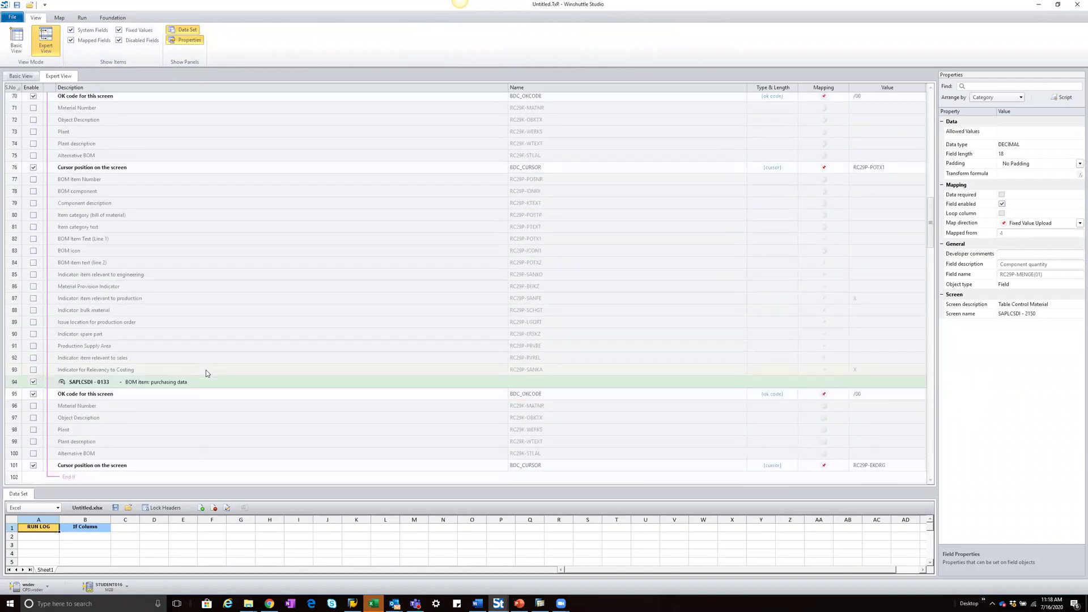
pyautogui.scroll(10, 124, 273)
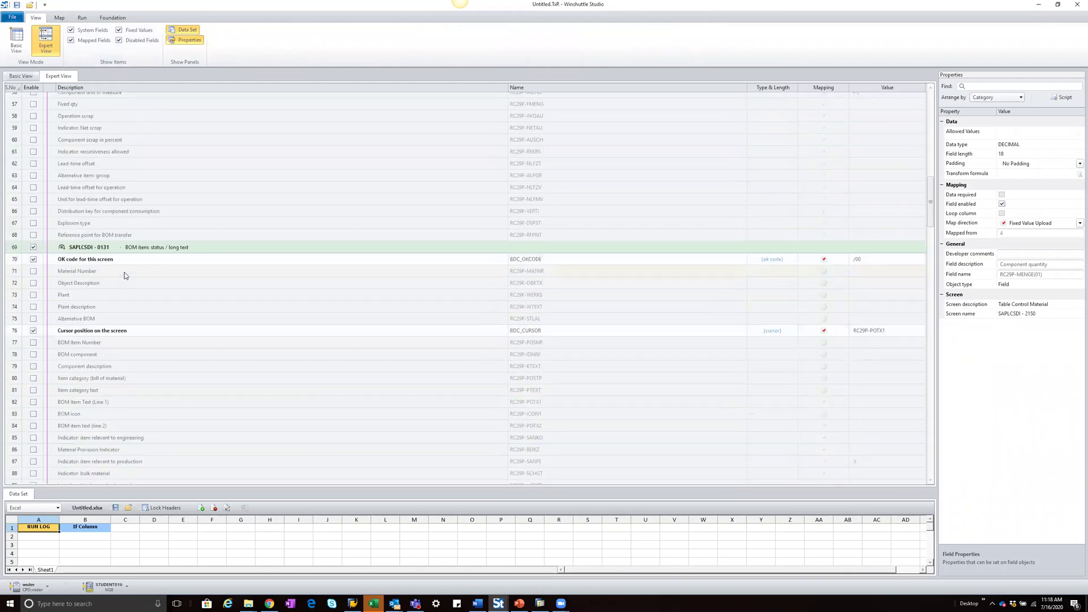
pyautogui.scroll(4, 126, 277)
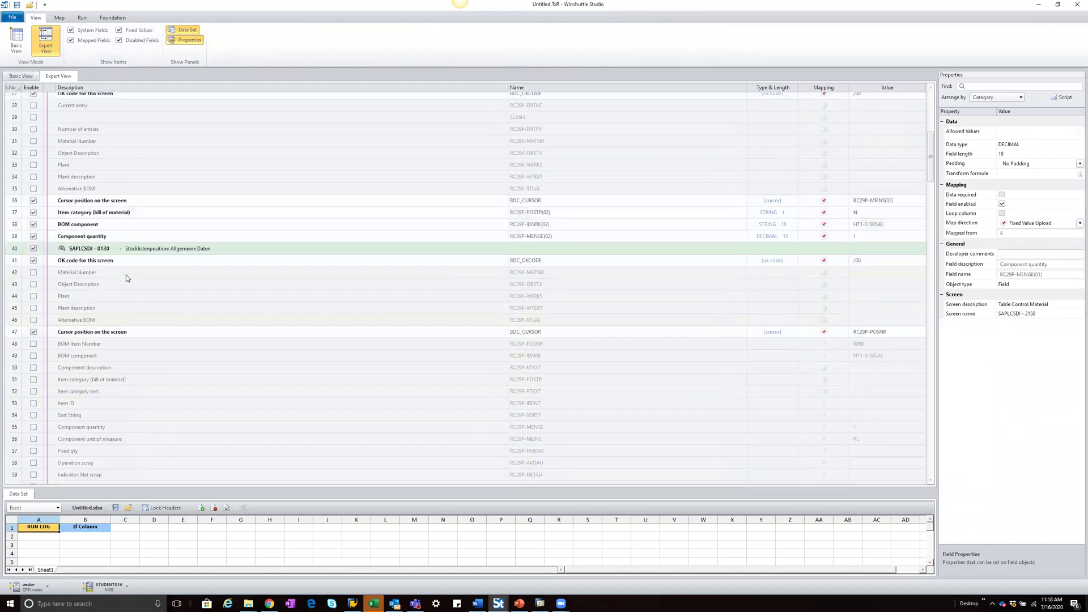
pyautogui.scroll(-8, 127, 278)
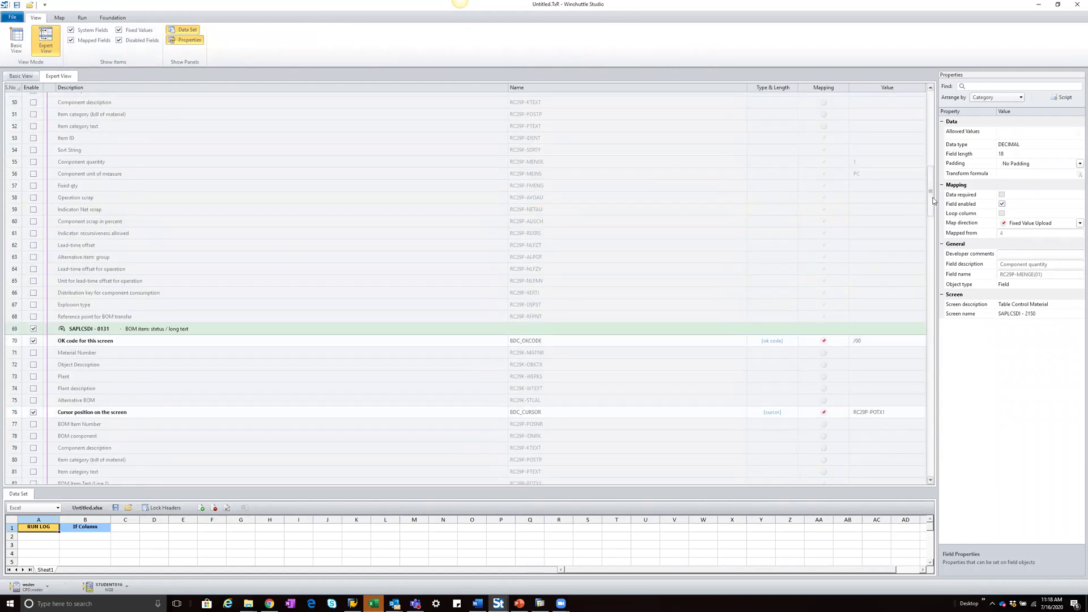
# Step: Examine the item-change screens' disabled fields around Component quantity, including the BOM component field on screen SAPLCSDI - 0130
pyautogui.moveTo(932, 203); pyautogui.dragTo(934, 394)
pyautogui.moveTo(937, 464); pyautogui.dragTo(932, 374)
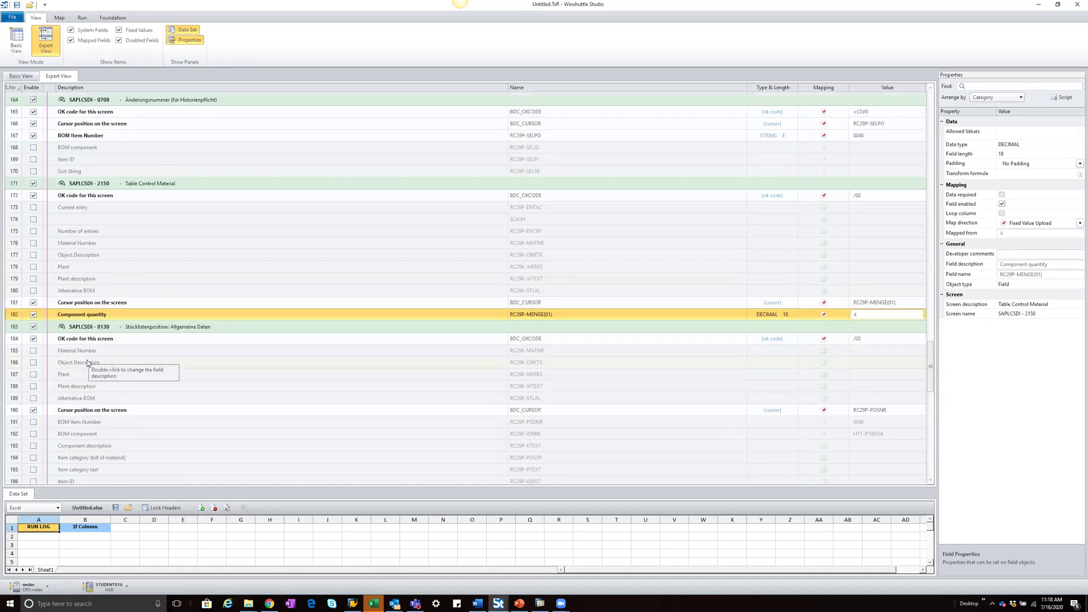
pyautogui.scroll(-2, 86, 363)
pyautogui.scroll(-2, 86, 366)
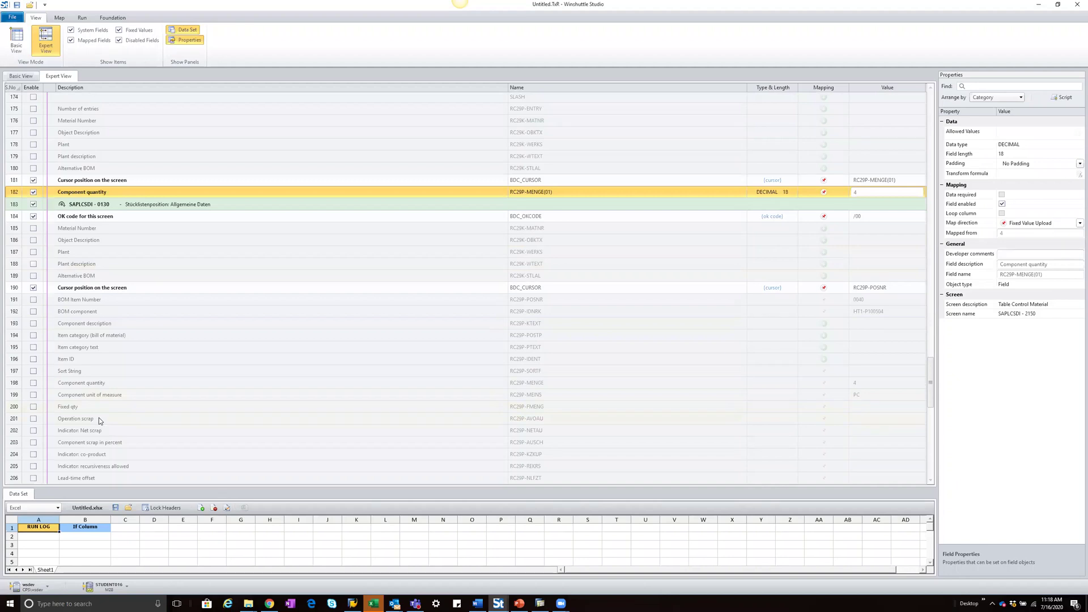
pyautogui.scroll(-1, 99, 421)
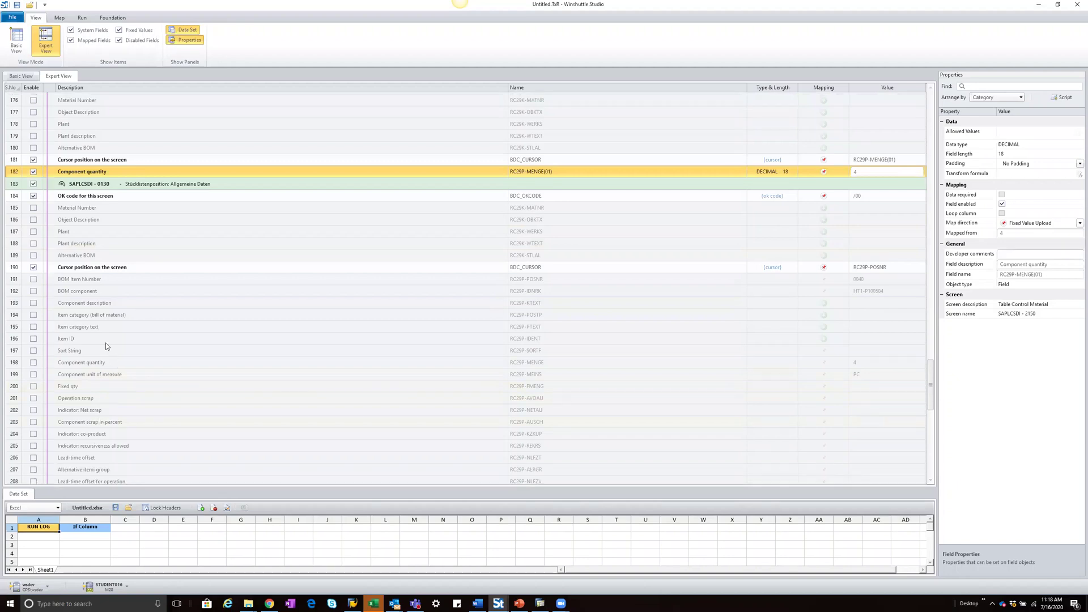
pyautogui.click(15, 291)
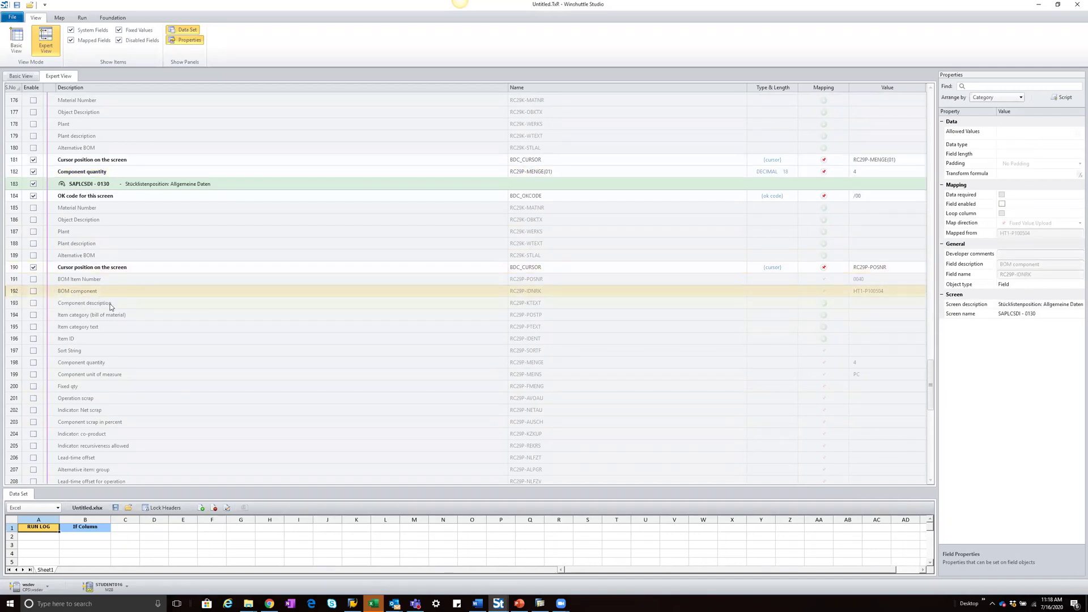
pyautogui.scroll(4, 111, 308)
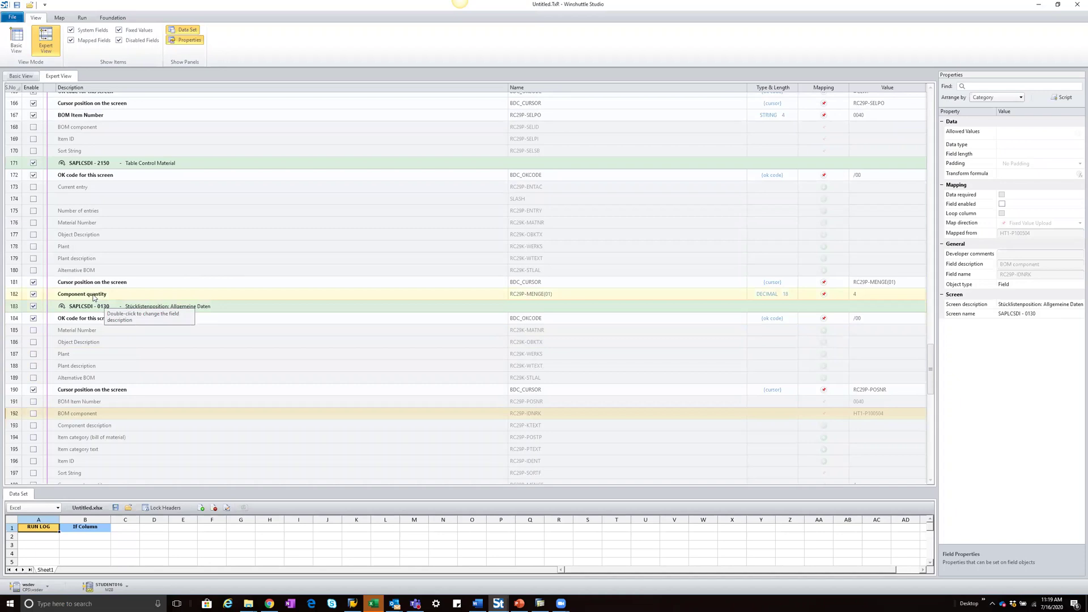
pyautogui.click(93, 295)
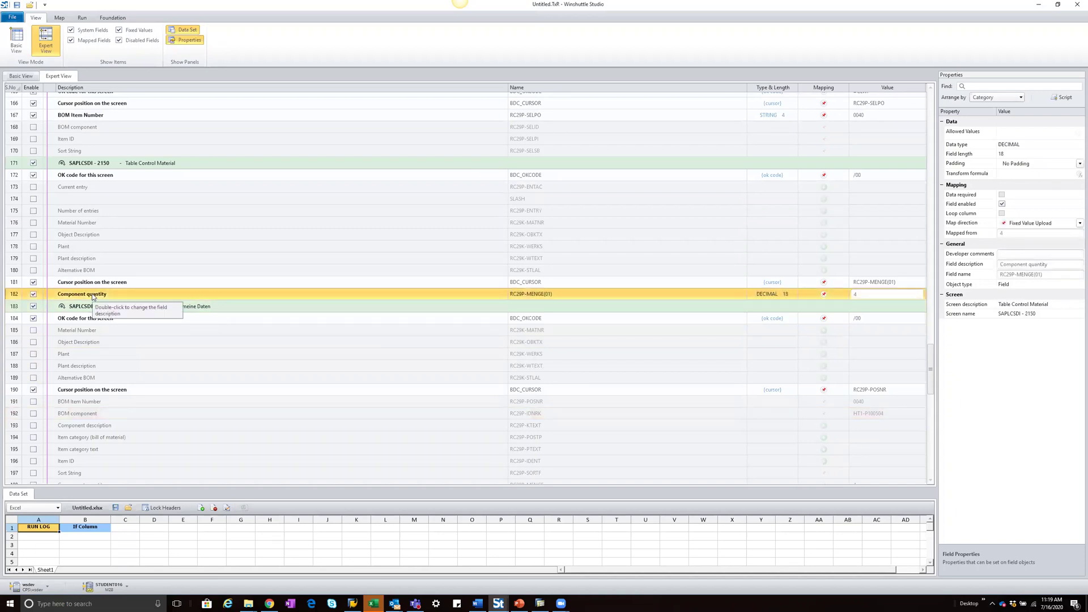
# Step: Copy the BOM component, Component quantity and Component unit of measure fields from the CS02 Maintain BOM script, hide disabled fields, and paste them above row 56
pyautogui.click(498, 604)
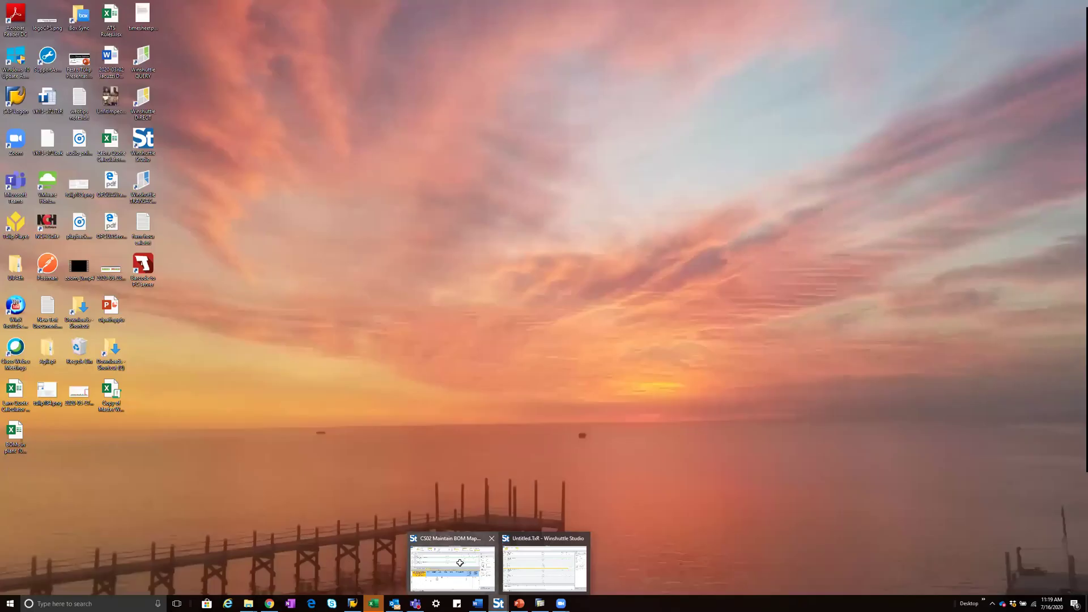
pyautogui.click(460, 565)
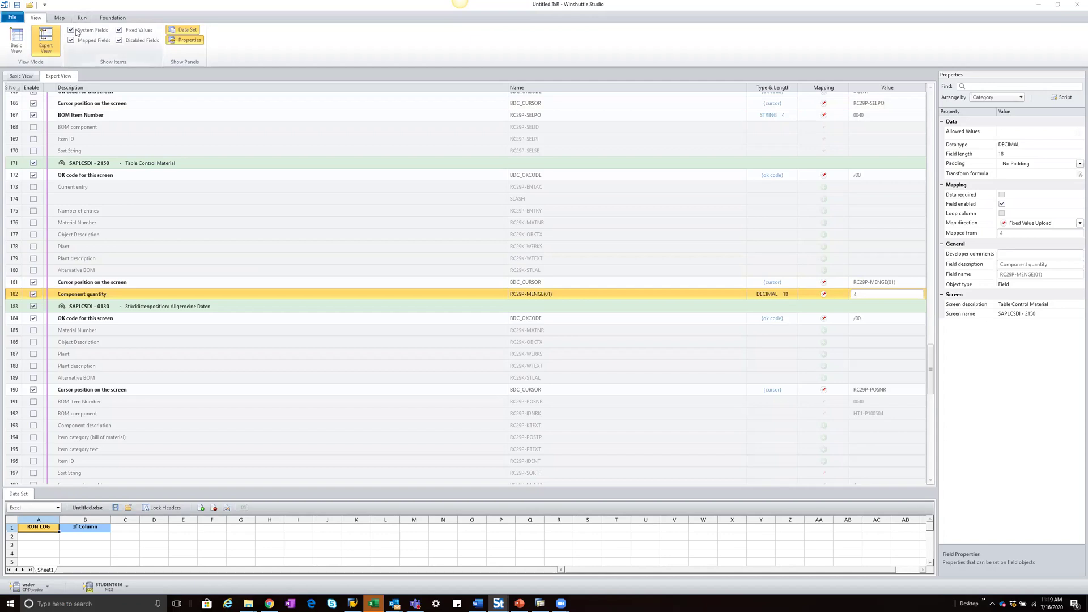
pyautogui.click(118, 40)
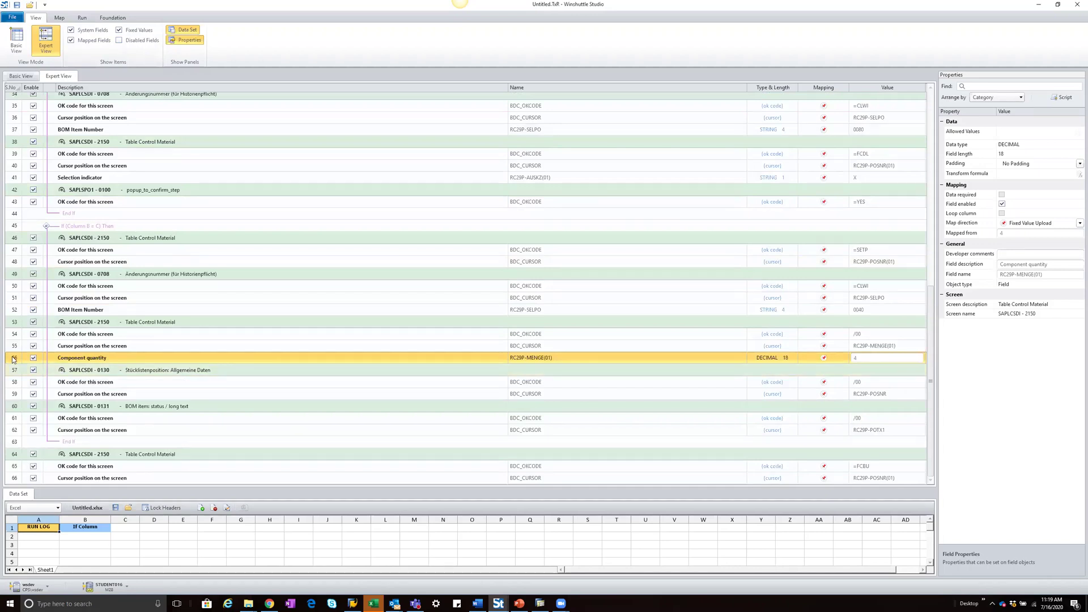
pyautogui.hotkey('ctrl', 'v')
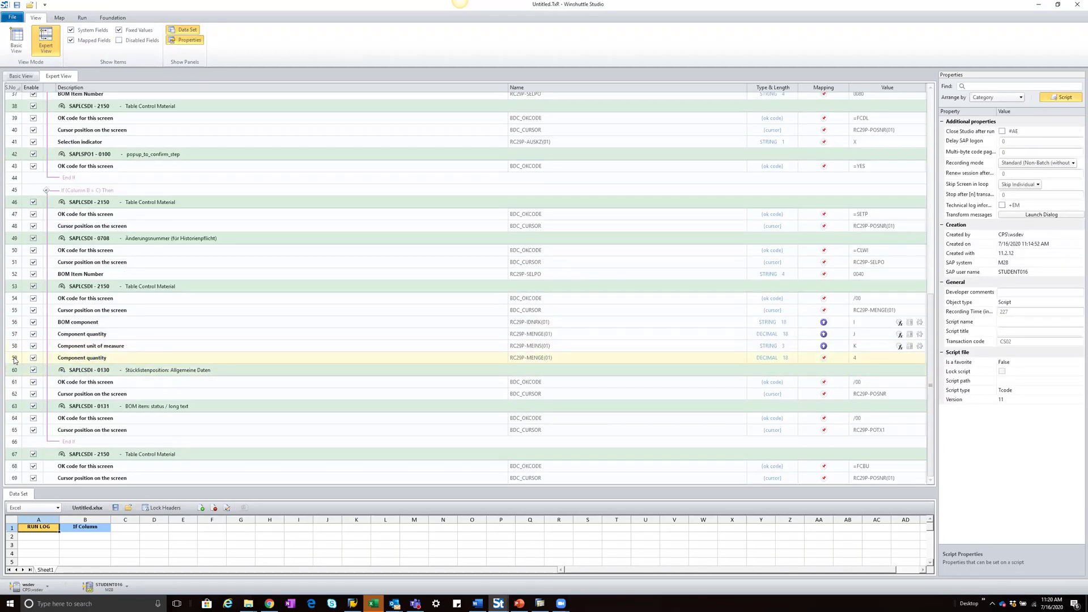
# Step: Disable the fixed-value Component quantity field in row 59 of the item-change block
pyautogui.click(15, 360)
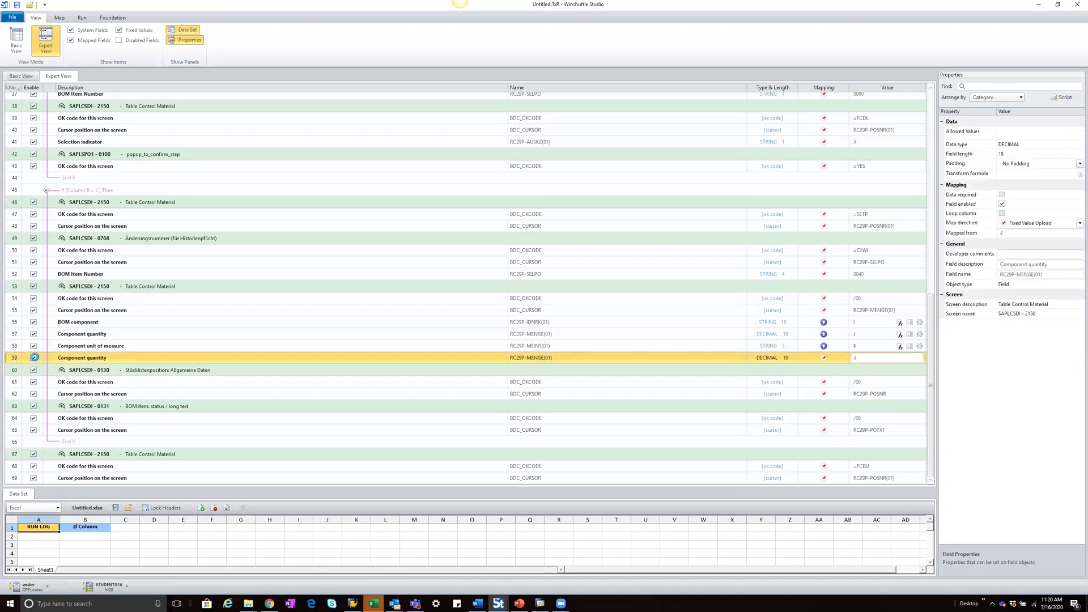
pyautogui.click(32, 358)
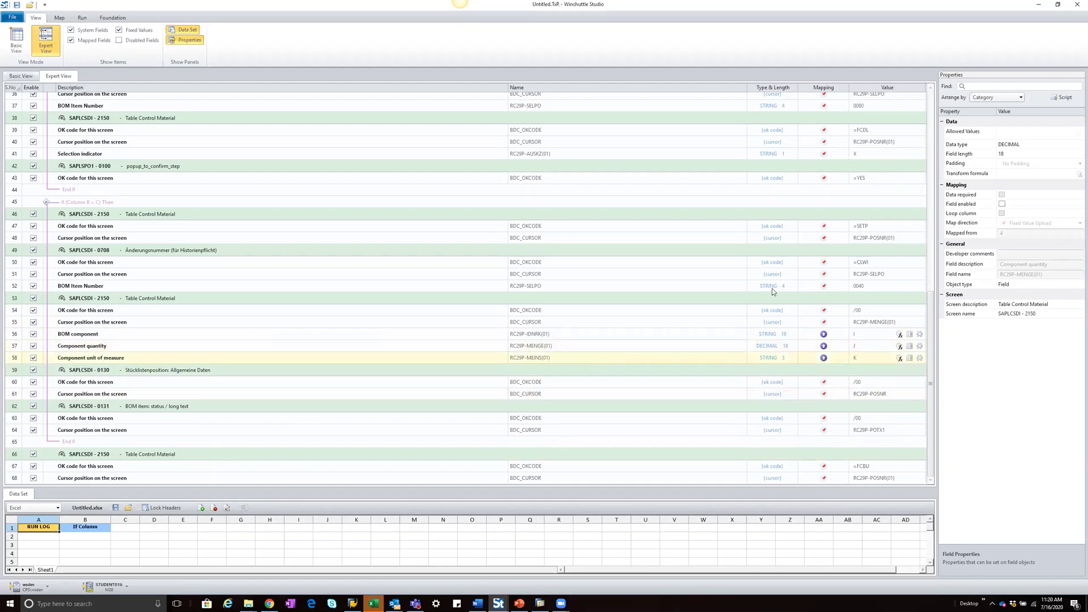
# Step: Map Material Number, Plant, BOM Usage and Item category (bill of material) to data sheet columns C, D, E and F
pyautogui.moveTo(932, 311); pyautogui.dragTo(934, 124)
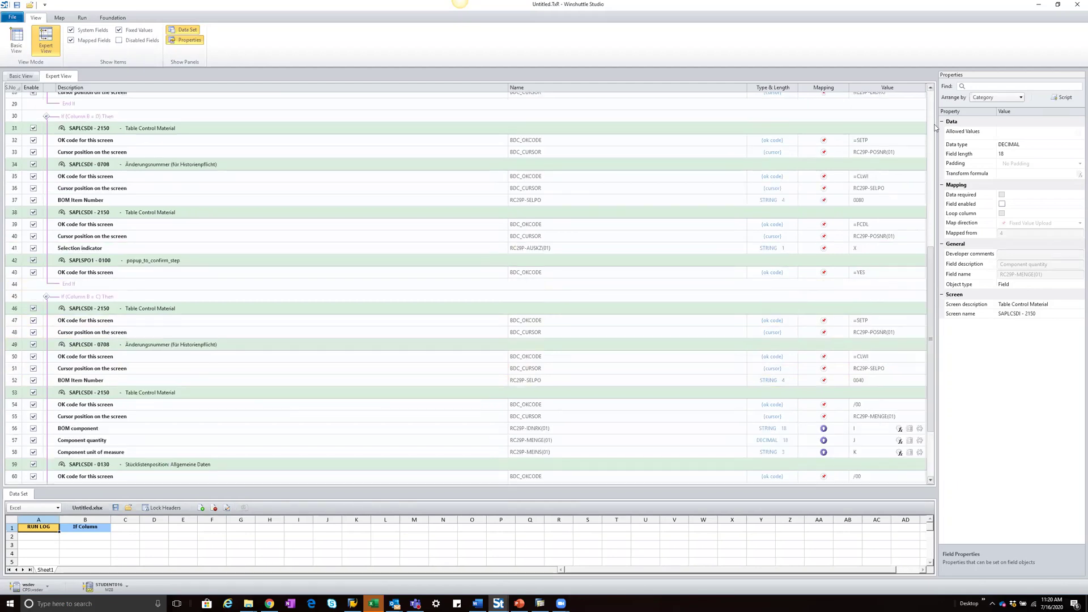
pyautogui.scroll(6, 932, 127)
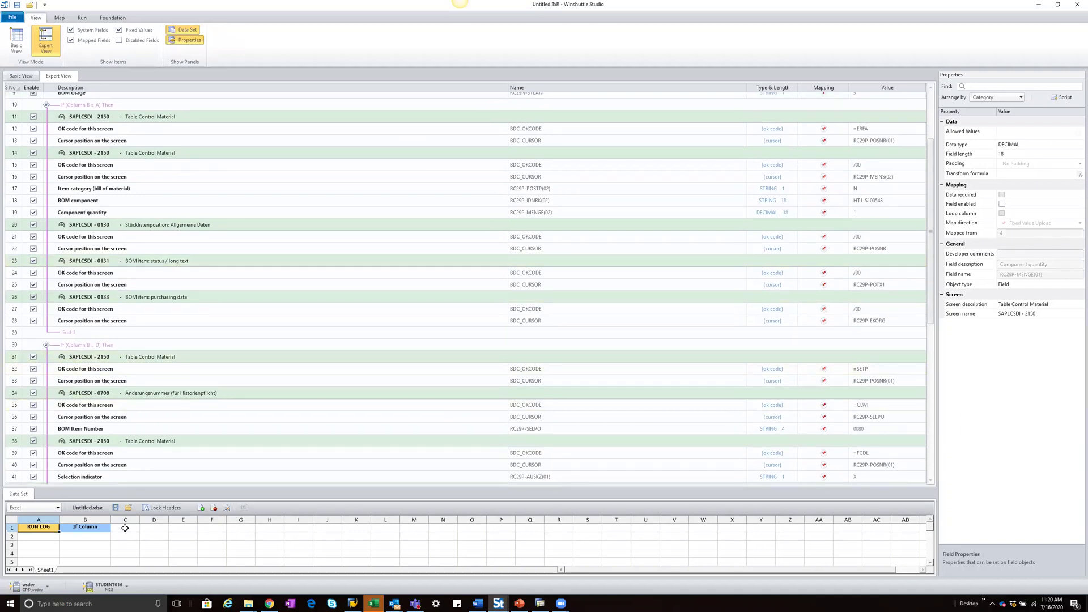
pyautogui.click(117, 528)
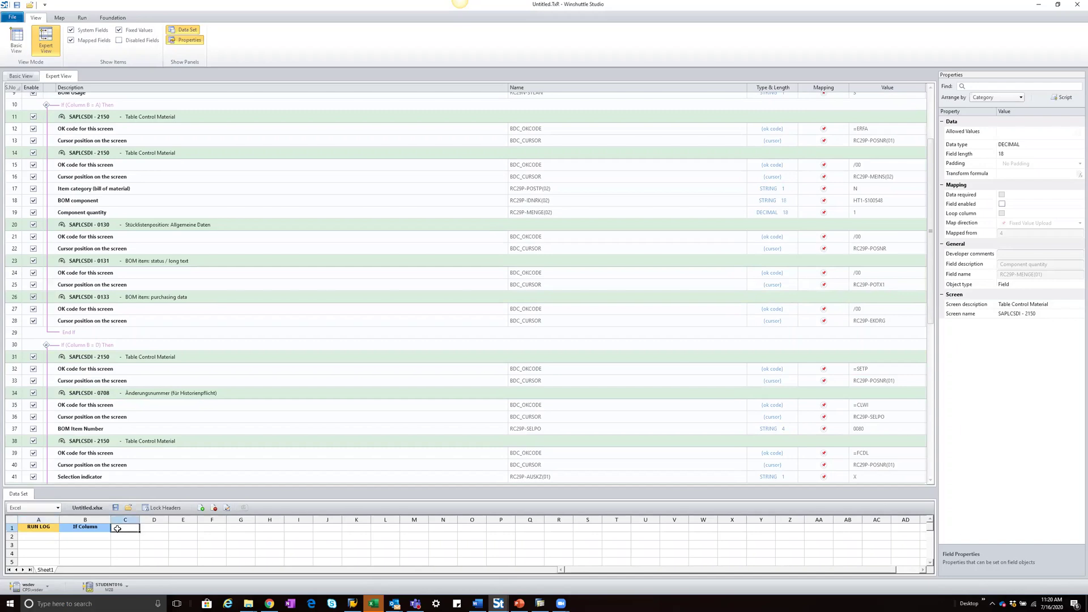
pyautogui.moveTo(933, 207); pyautogui.dragTo(930, 159)
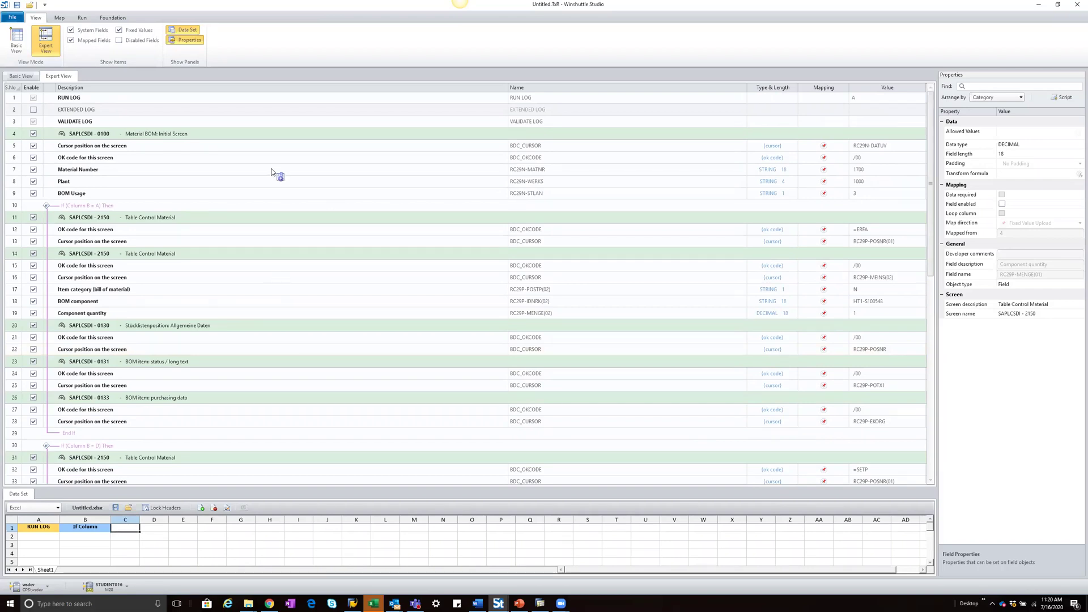
pyautogui.moveTo(265, 171); pyautogui.dragTo(265, 172)
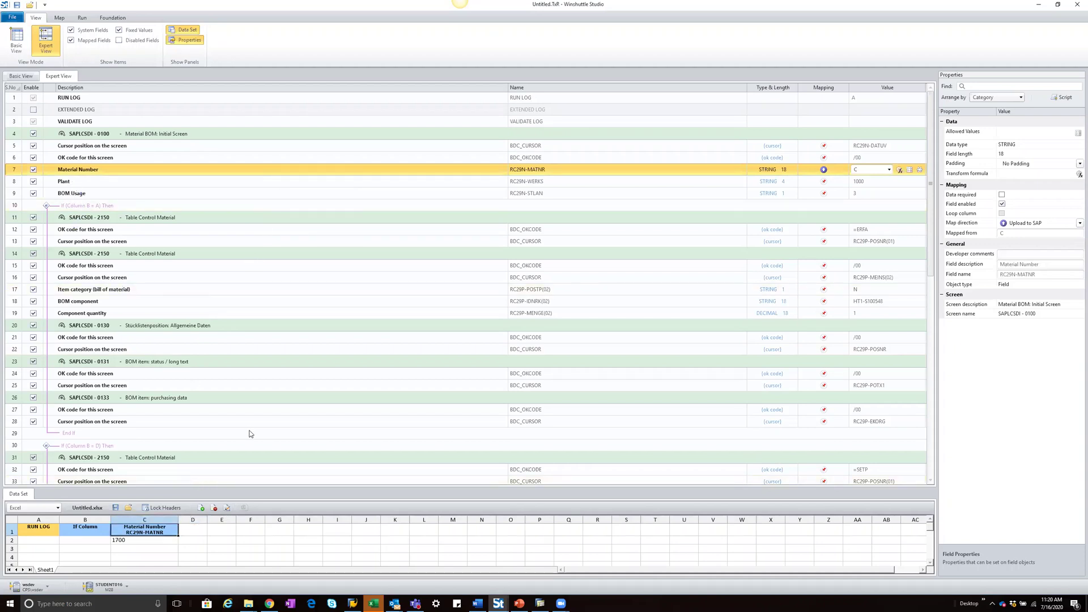
pyautogui.moveTo(247, 530); pyautogui.dragTo(75, 198)
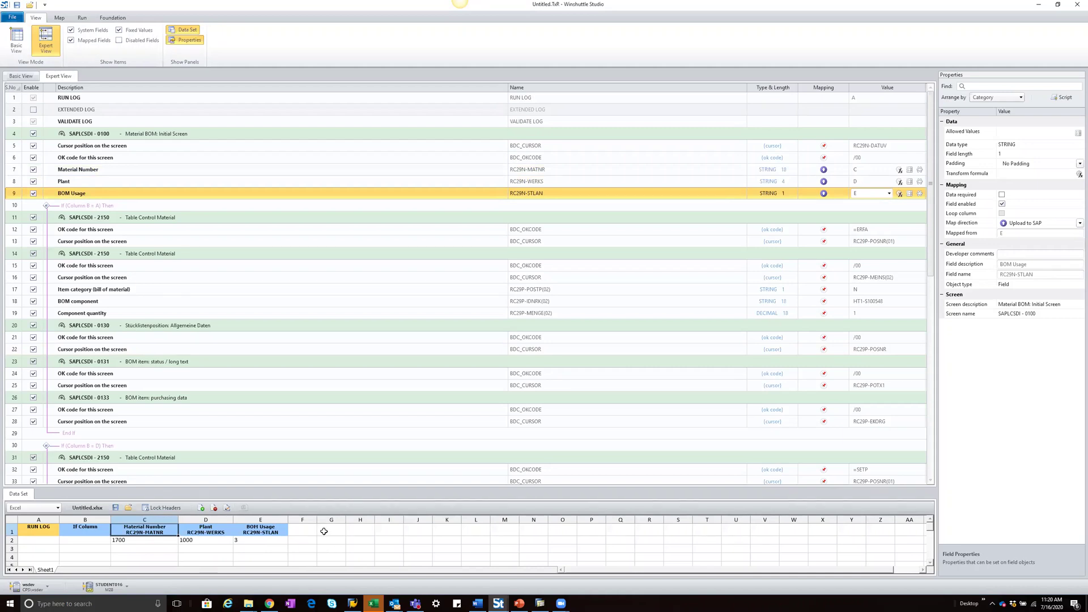
pyautogui.click(324, 530)
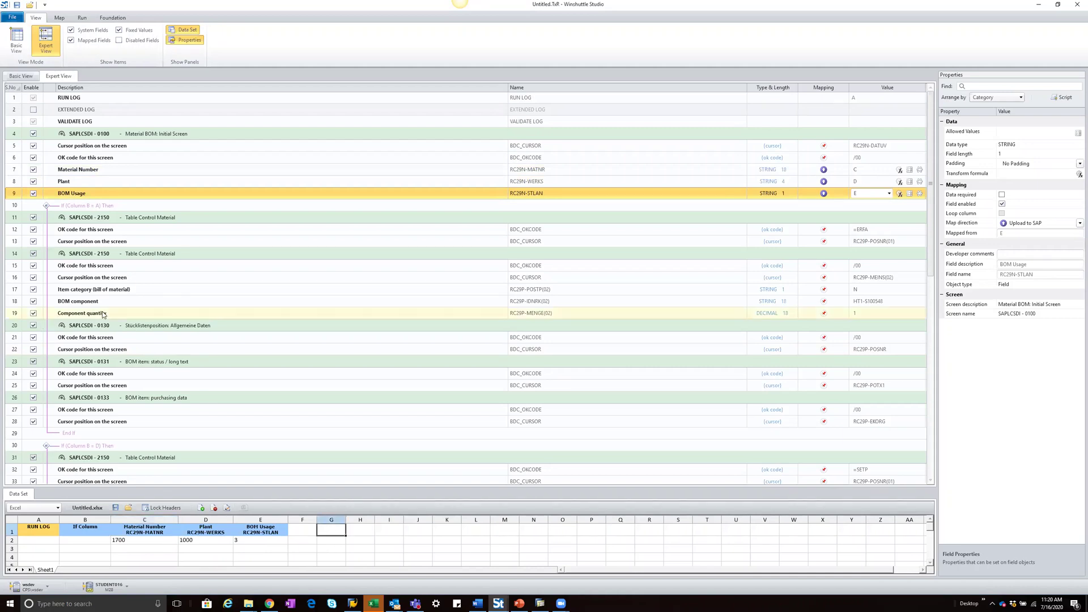
pyautogui.scroll(-2, 109, 313)
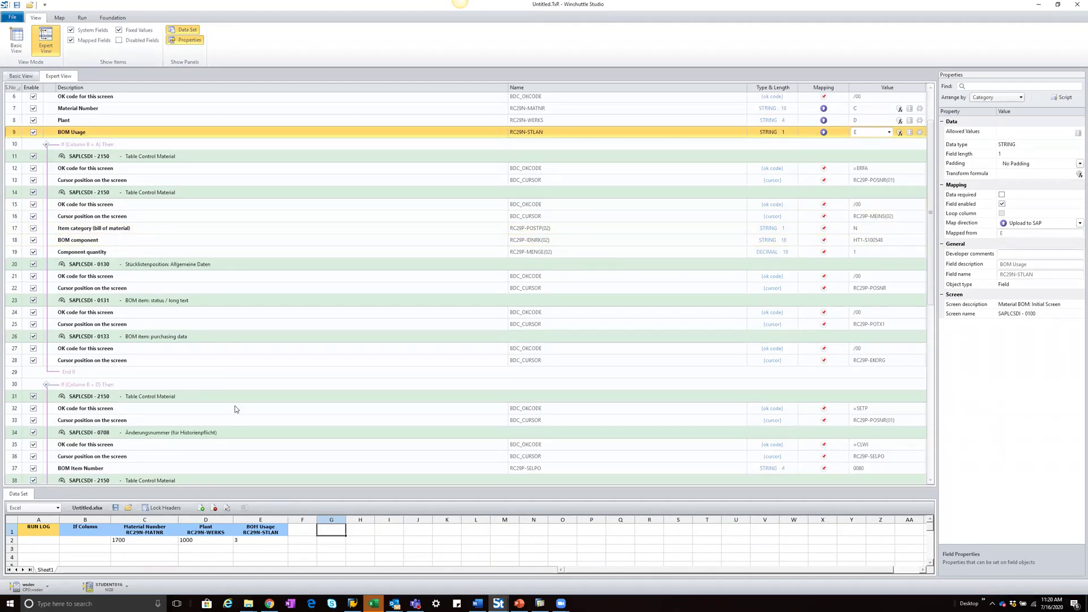
pyautogui.moveTo(283, 228); pyautogui.dragTo(405, 524)
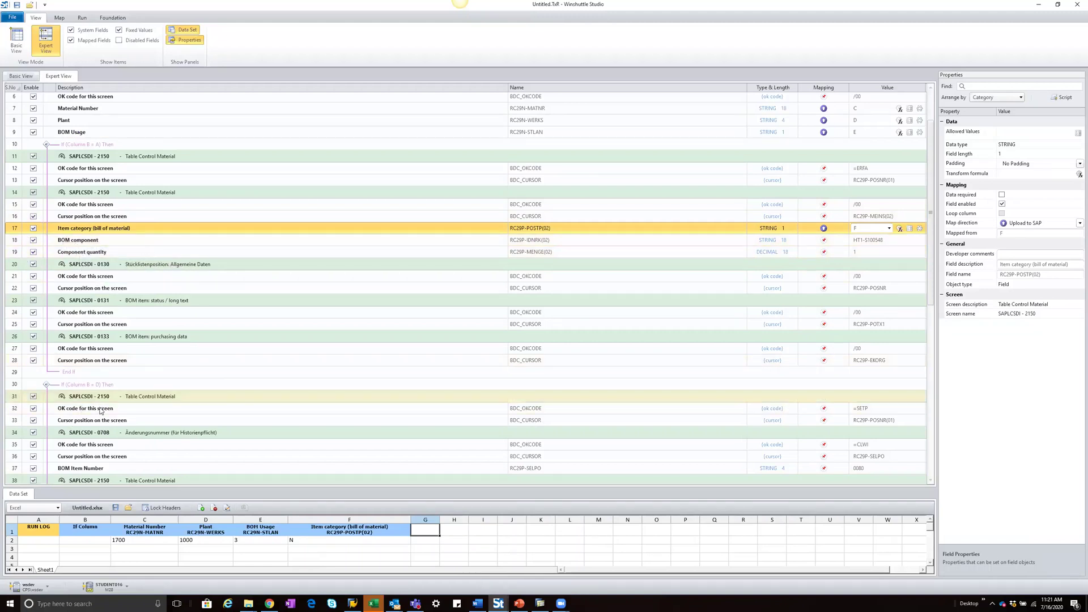
# Step: Copy the BOM Item Number field from row 37 and paste it above the BOM component field in row 18
pyautogui.scroll(-2, 100, 412)
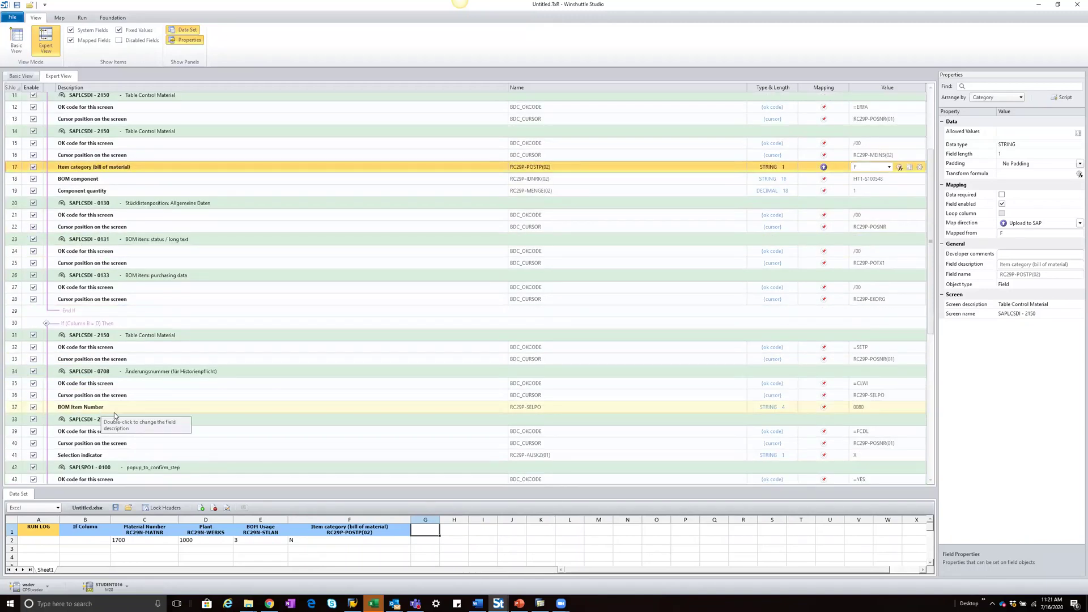
pyautogui.click(16, 410)
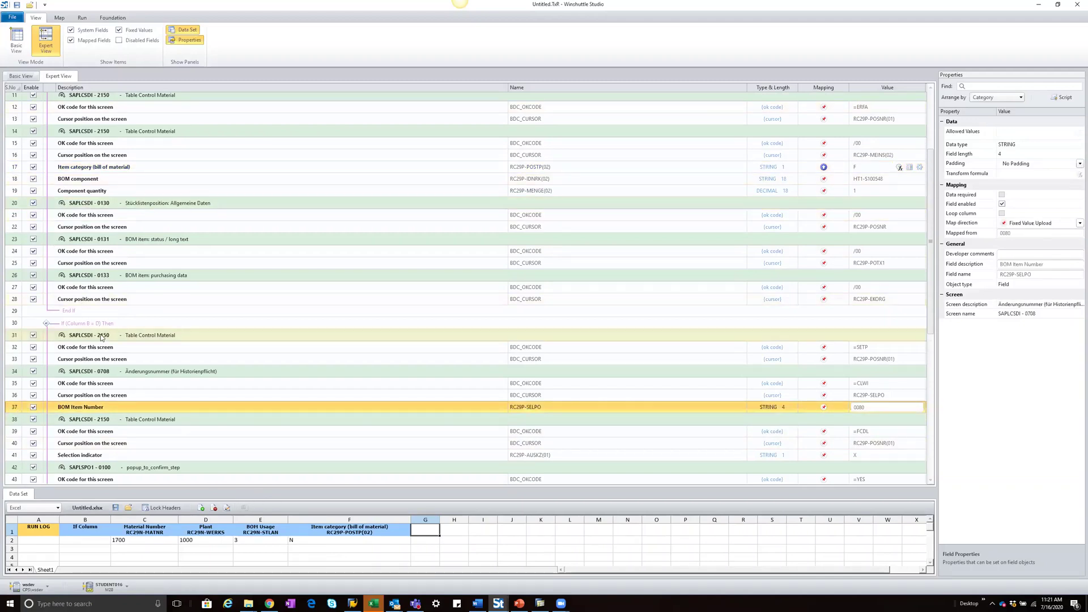
pyautogui.click(16, 181)
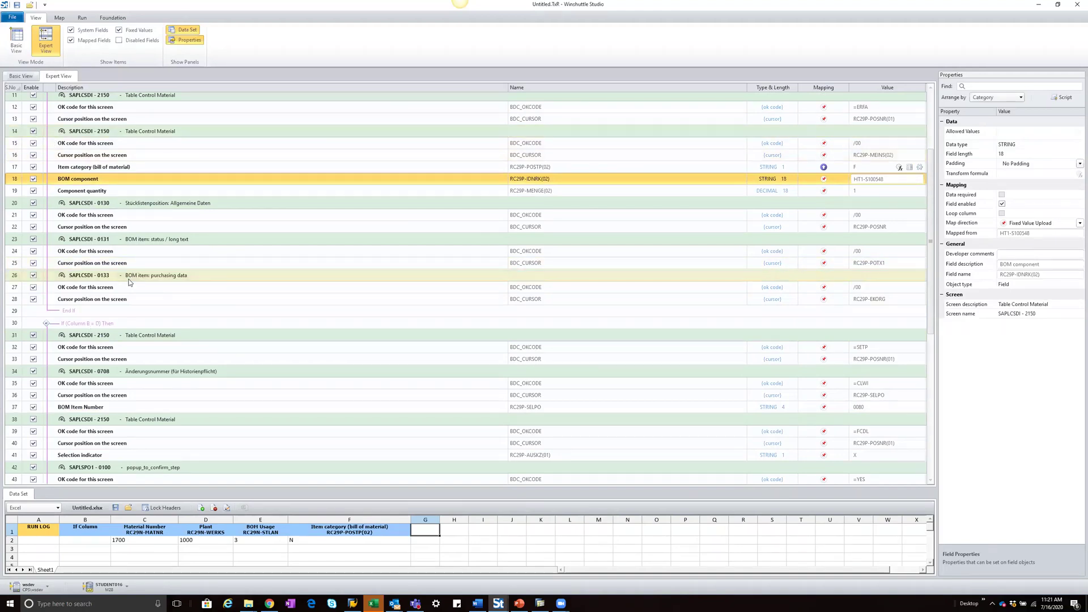
pyautogui.scroll(2, 130, 279)
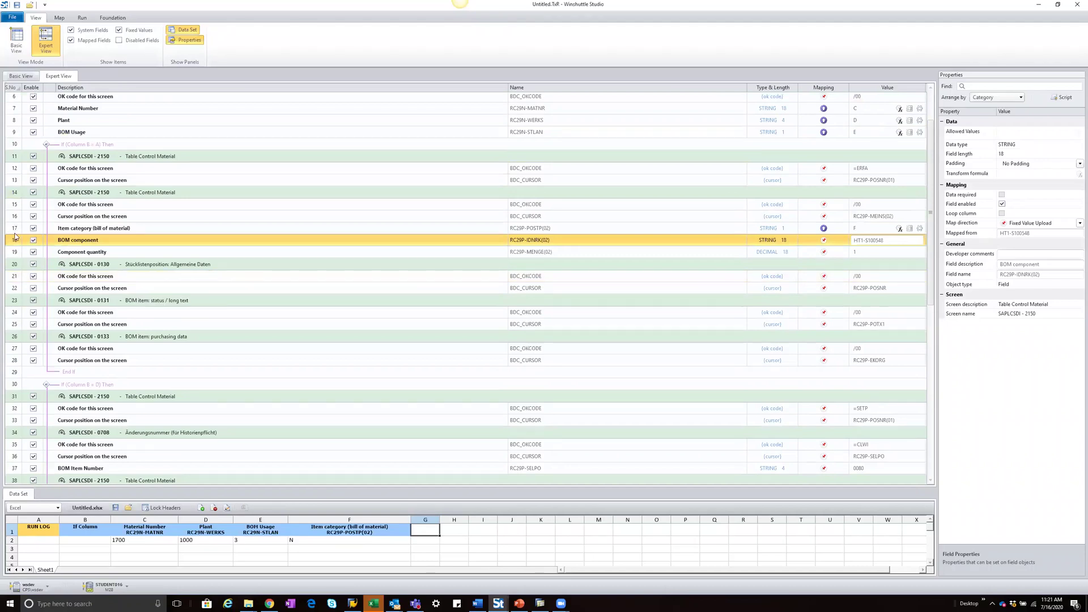
pyautogui.hotkey('ctrl', 'v')
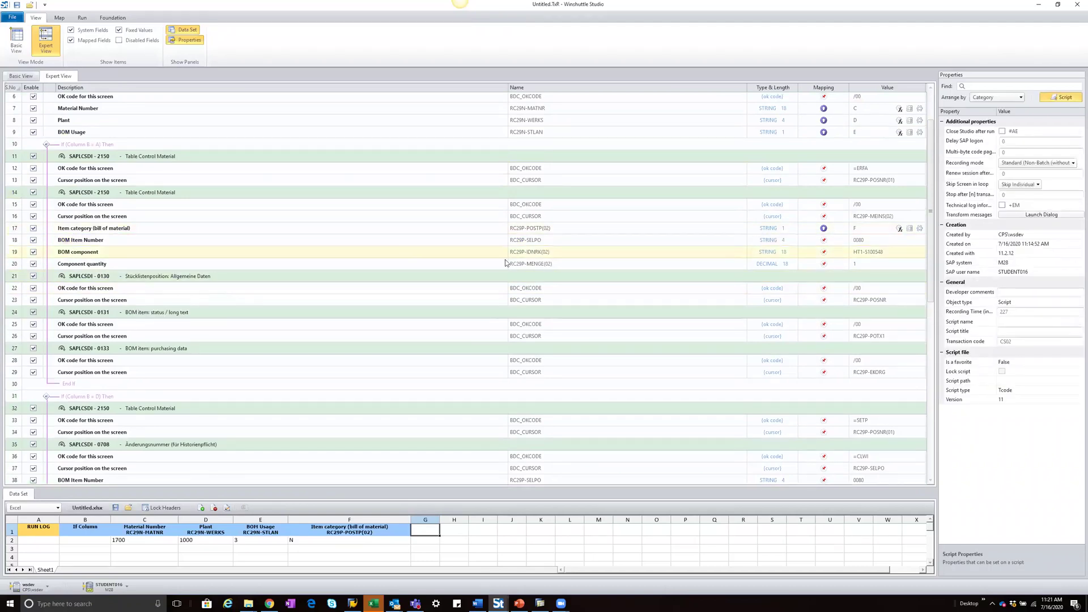
pyautogui.click(538, 241)
# Step: Replace the BOM Item Number field RC29P-SELPO in row 18 with the BOM Item Number field RC29P-POSNR(02)
pyautogui.scroll(-1, 525, 301)
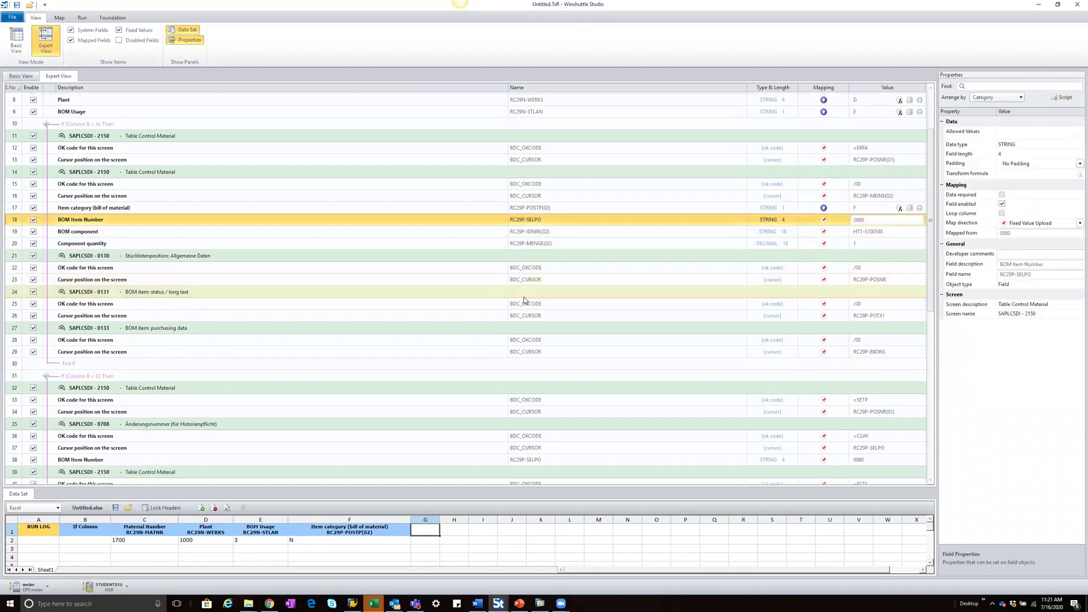
pyautogui.scroll(-3, 524, 301)
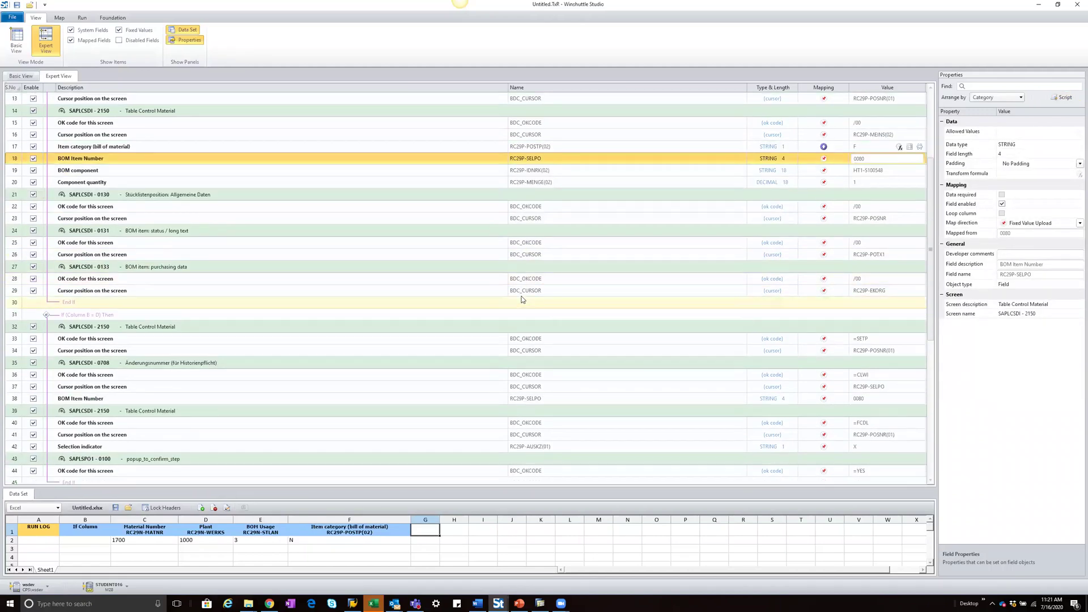
pyautogui.scroll(-5, 522, 300)
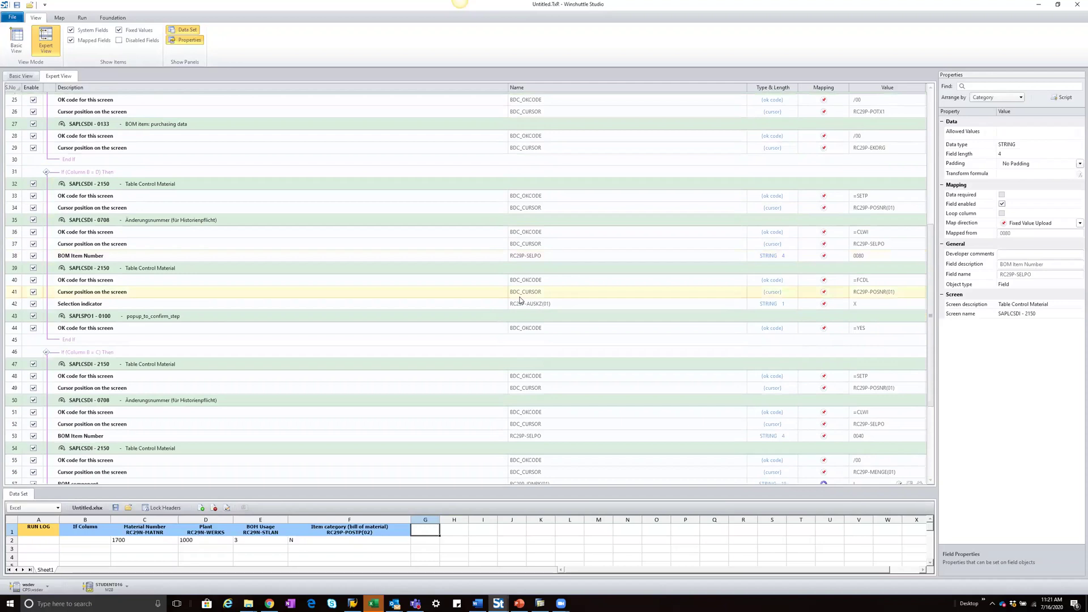
pyautogui.scroll(2, 520, 300)
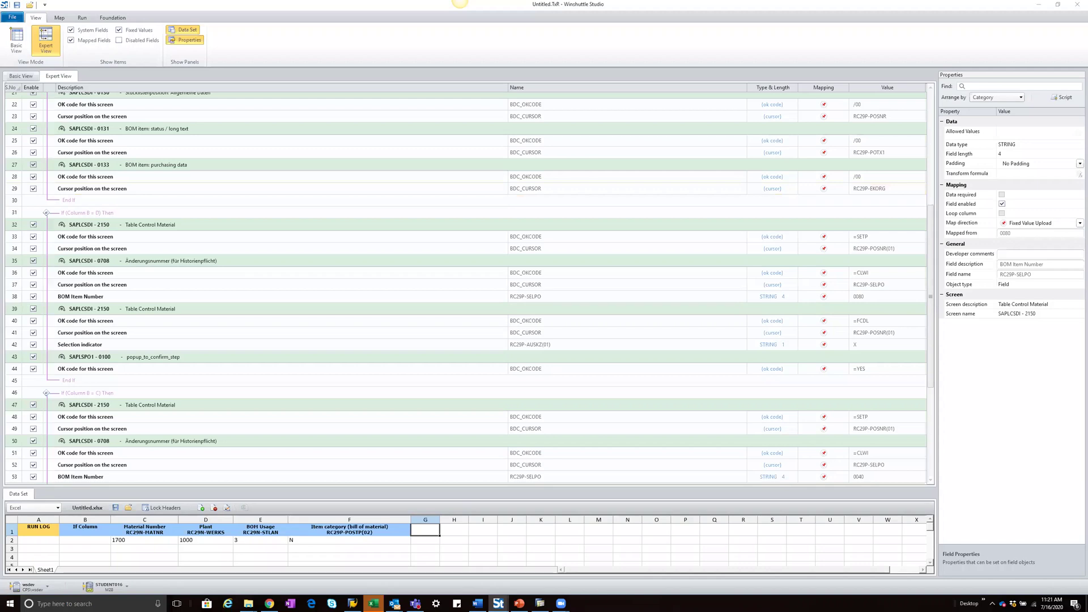
pyautogui.scroll(5, 185, 160)
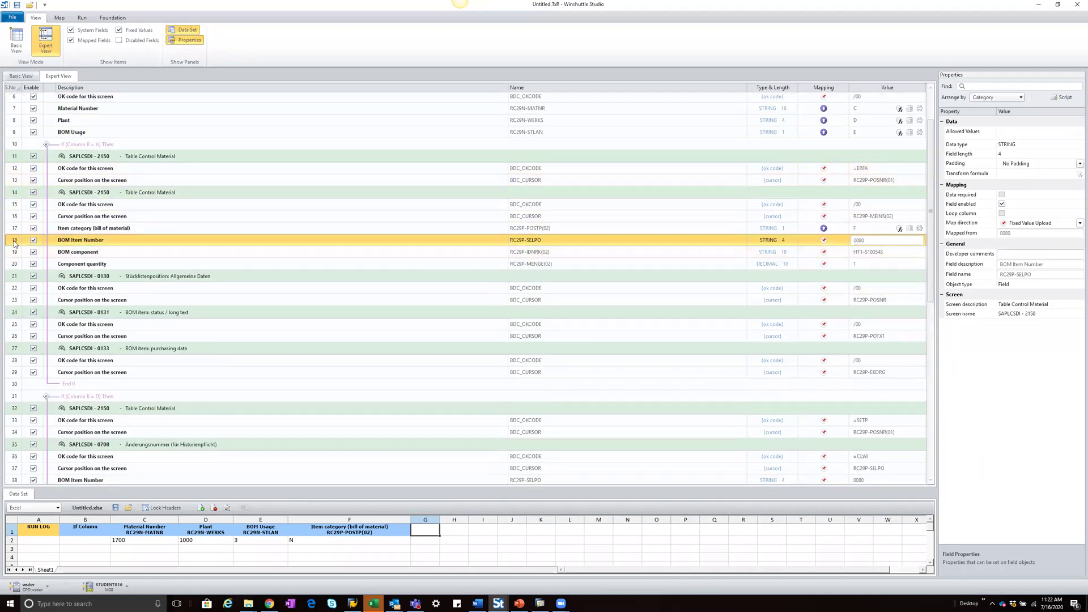
pyautogui.hotkey('ctrl', 'z')
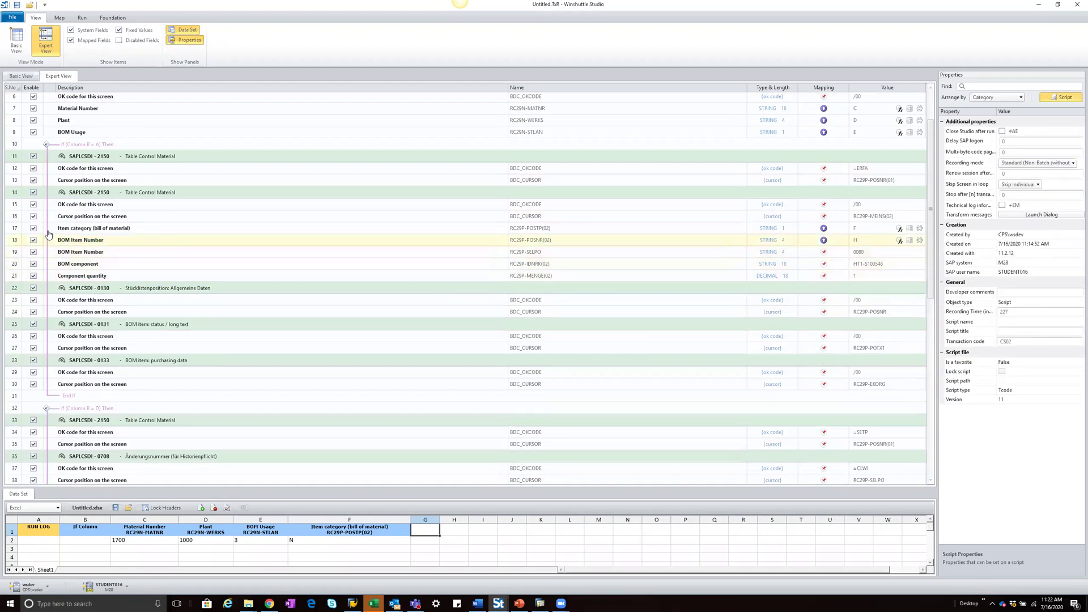
pyautogui.hotkey('ctrl', 'z')
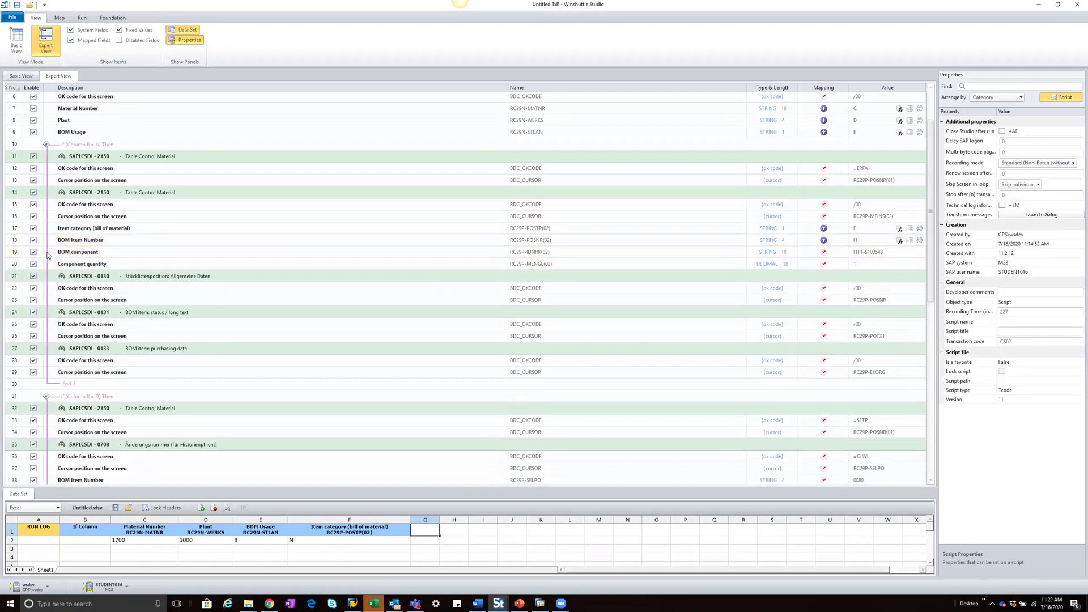
pyautogui.click(543, 241)
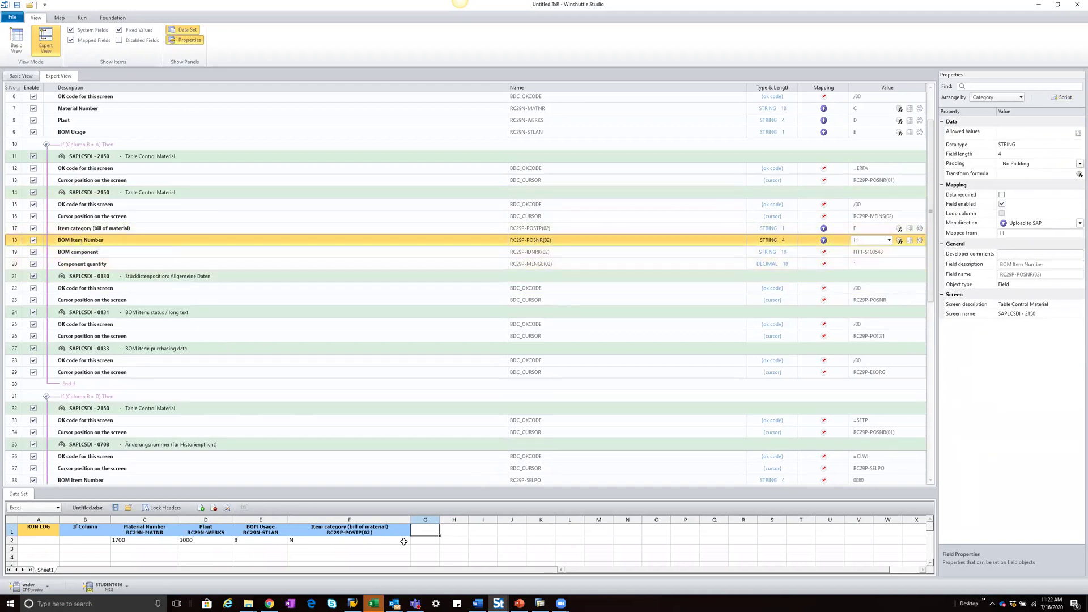
# Step: Map the new-item block's BOM Item Number, BOM component and Component quantity to data sheet columns G, H and I
pyautogui.moveTo(685, 285); pyautogui.dragTo(736, 243)
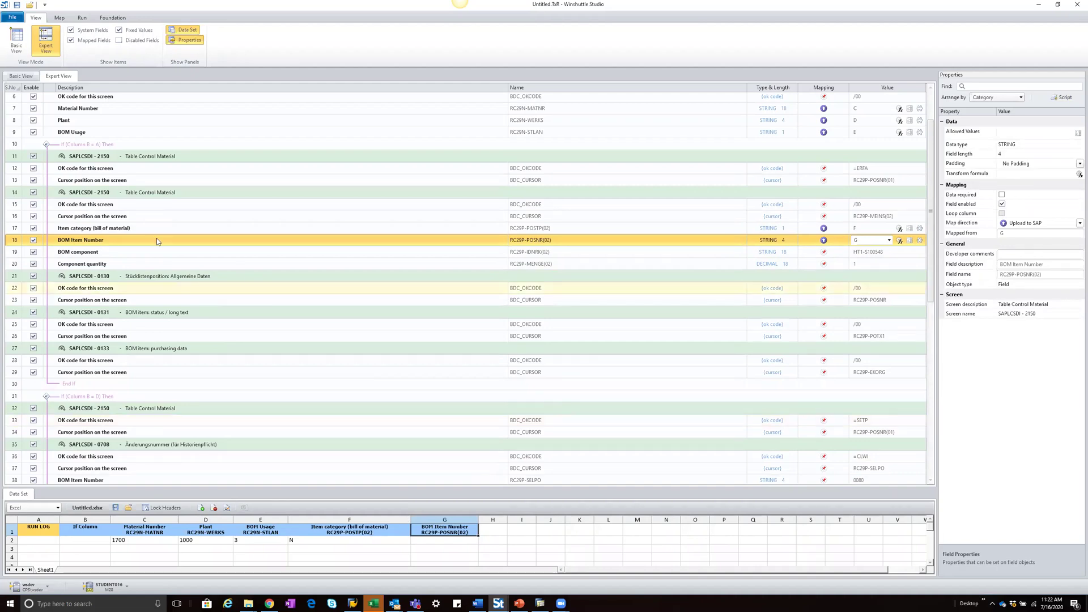
pyautogui.moveTo(493, 530); pyautogui.dragTo(153, 263)
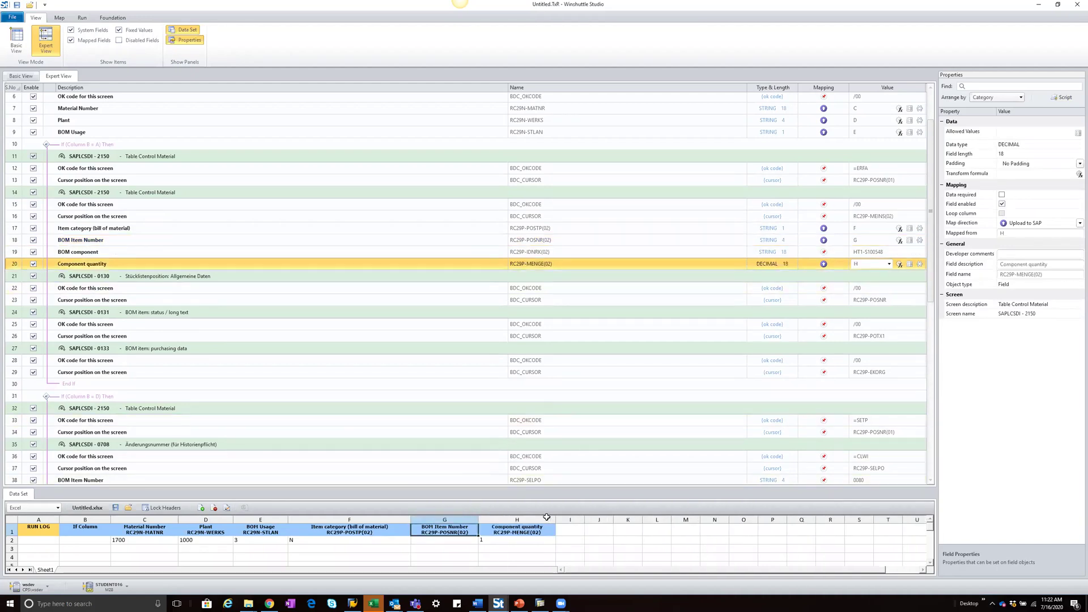
pyautogui.click(575, 531)
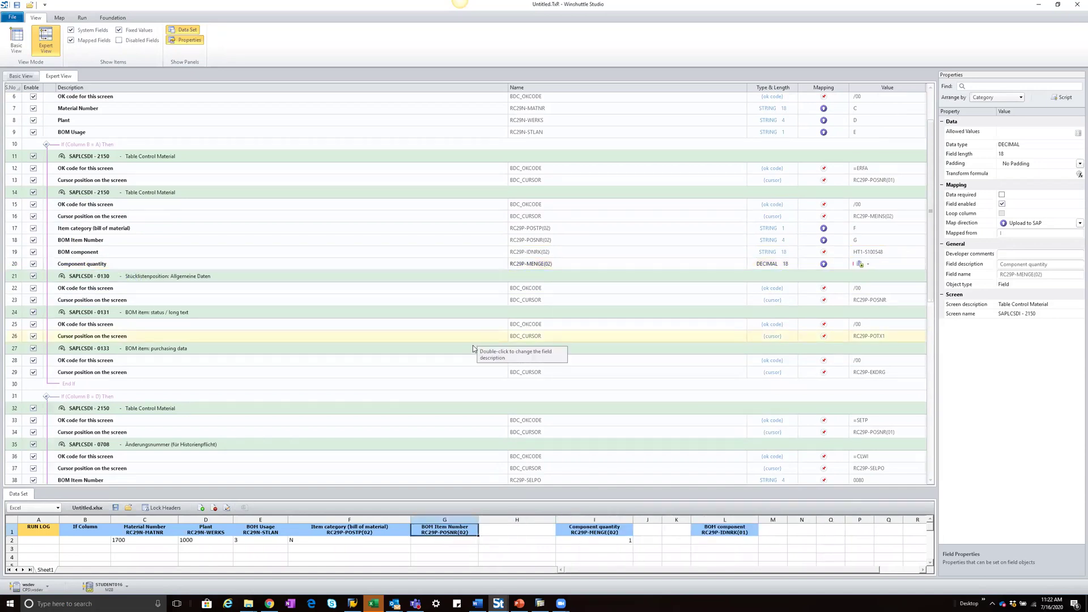
pyautogui.moveTo(501, 528); pyautogui.dragTo(236, 313)
pyautogui.moveTo(159, 267); pyautogui.dragTo(547, 548)
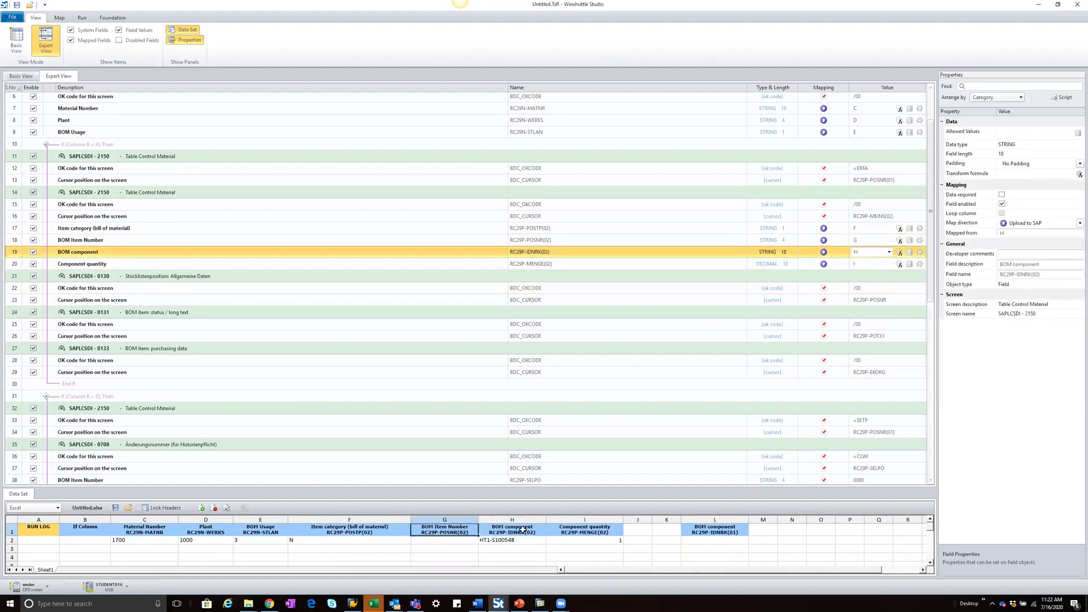
pyautogui.click(587, 529)
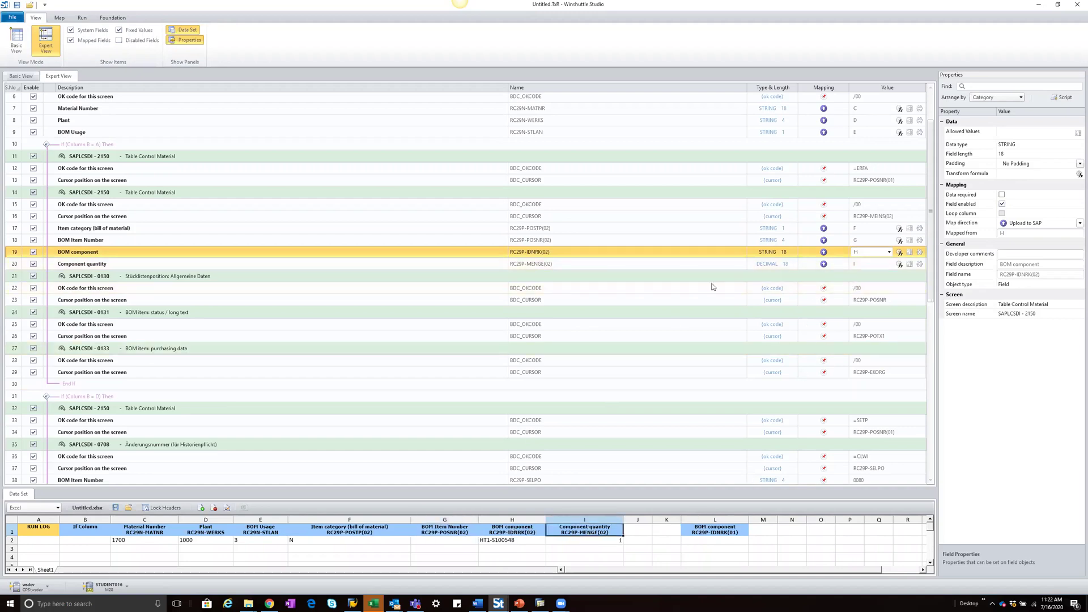
# Step: Map the BOM Item Number field in row 38 of the deletion block to column G, preserving that column's existing mapping
pyautogui.scroll(-2, 713, 287)
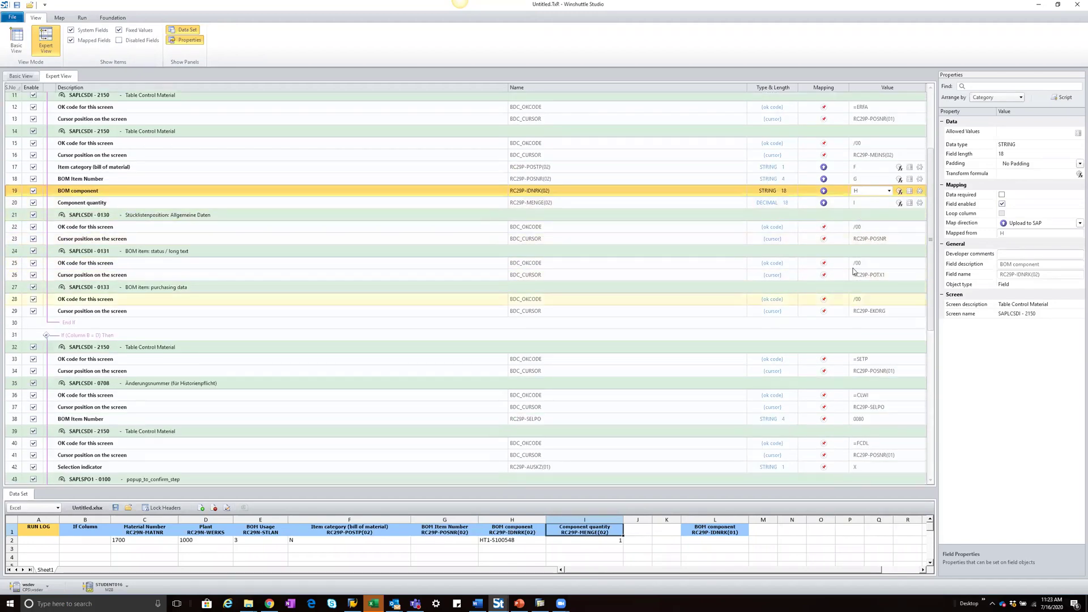
pyautogui.scroll(-3, 388, 216)
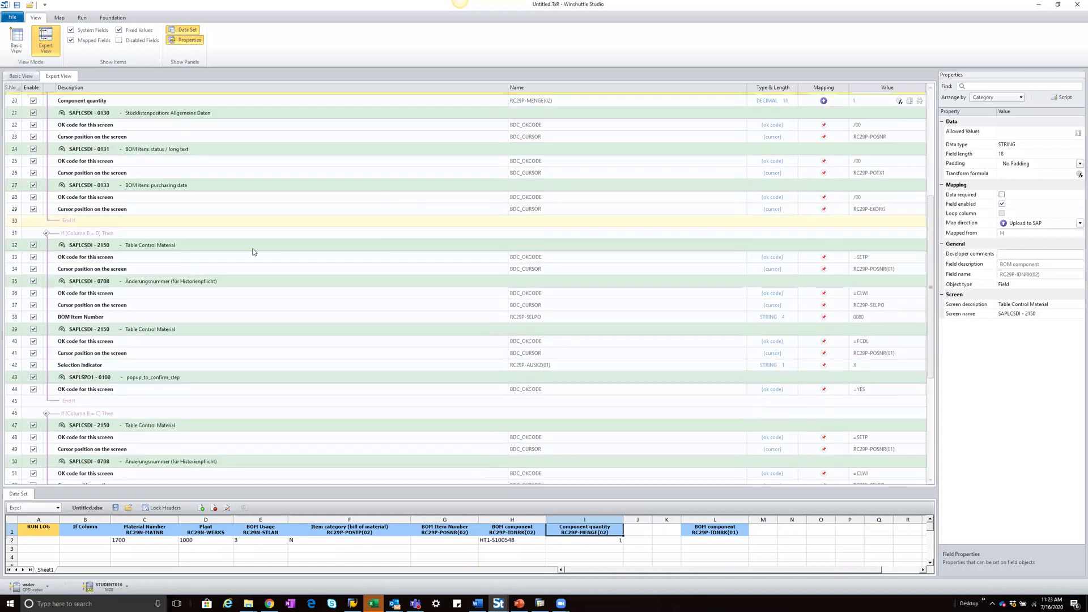
pyautogui.scroll(-2, 253, 251)
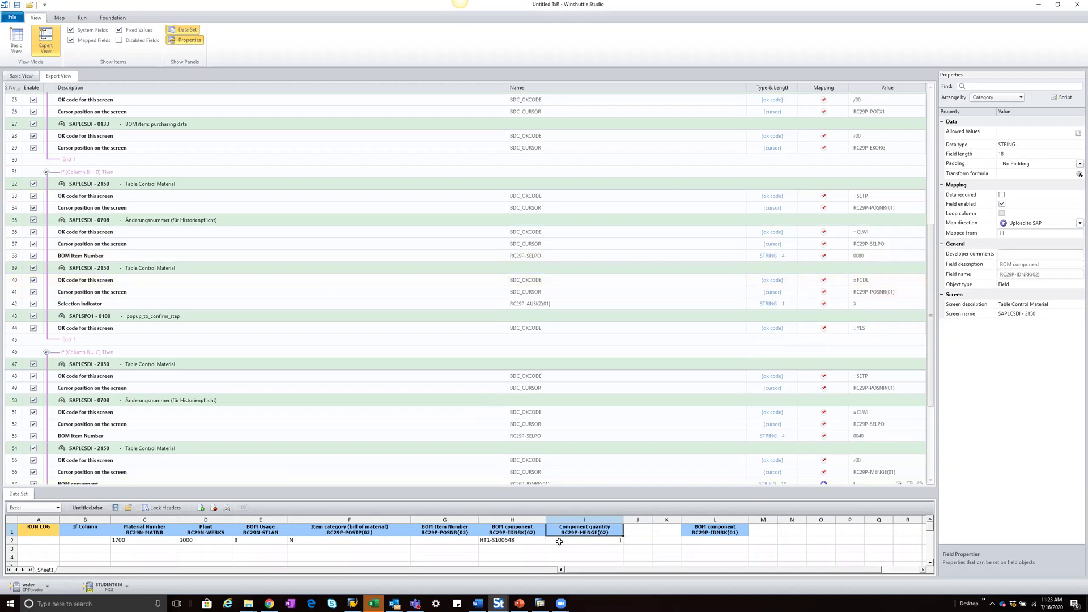
pyautogui.moveTo(698, 349); pyautogui.dragTo(759, 257)
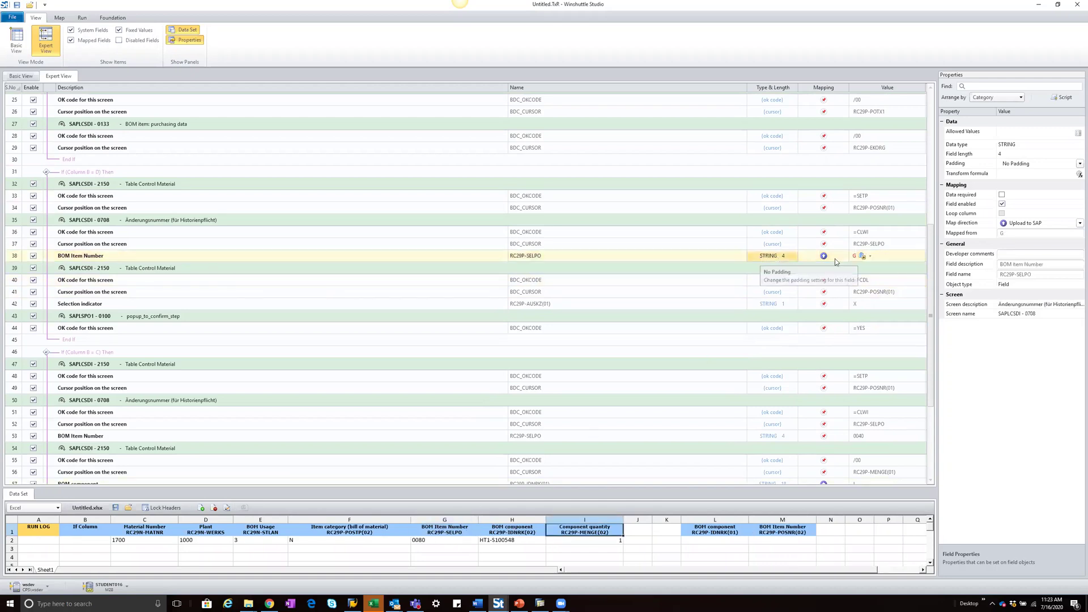
pyautogui.click(871, 257)
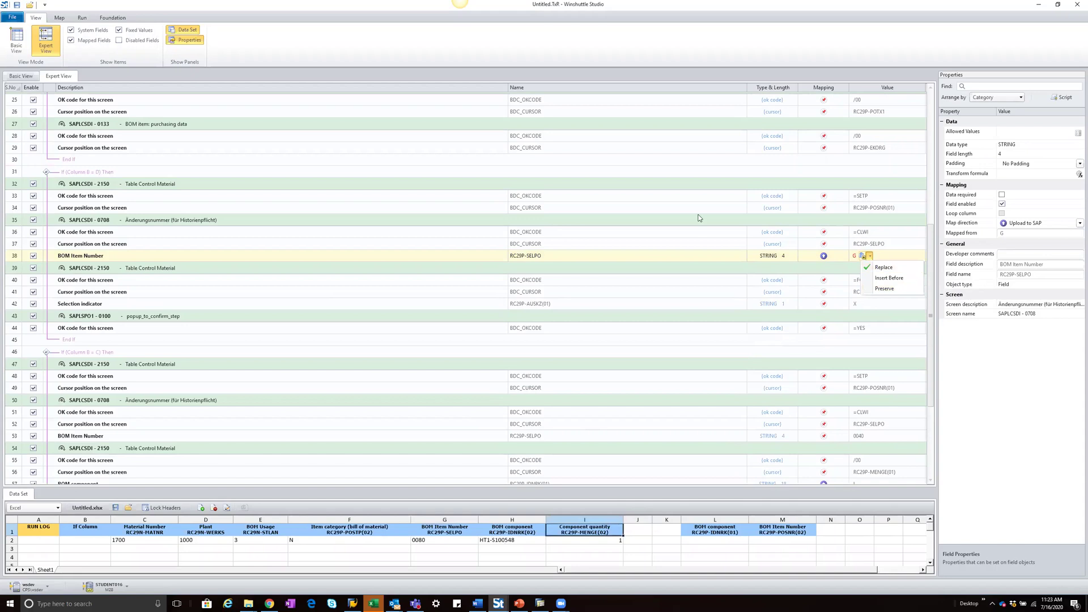
pyautogui.click(888, 289)
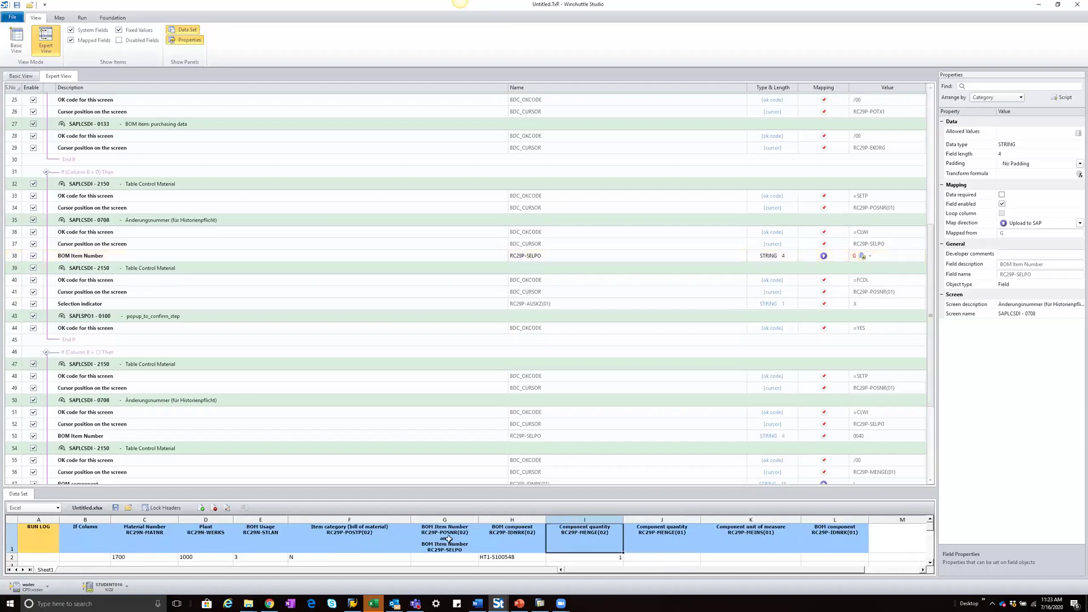
# Step: Map the BOM component field in row 57 of the change block to column H, preserving that column's existing mapping
pyautogui.click(440, 546)
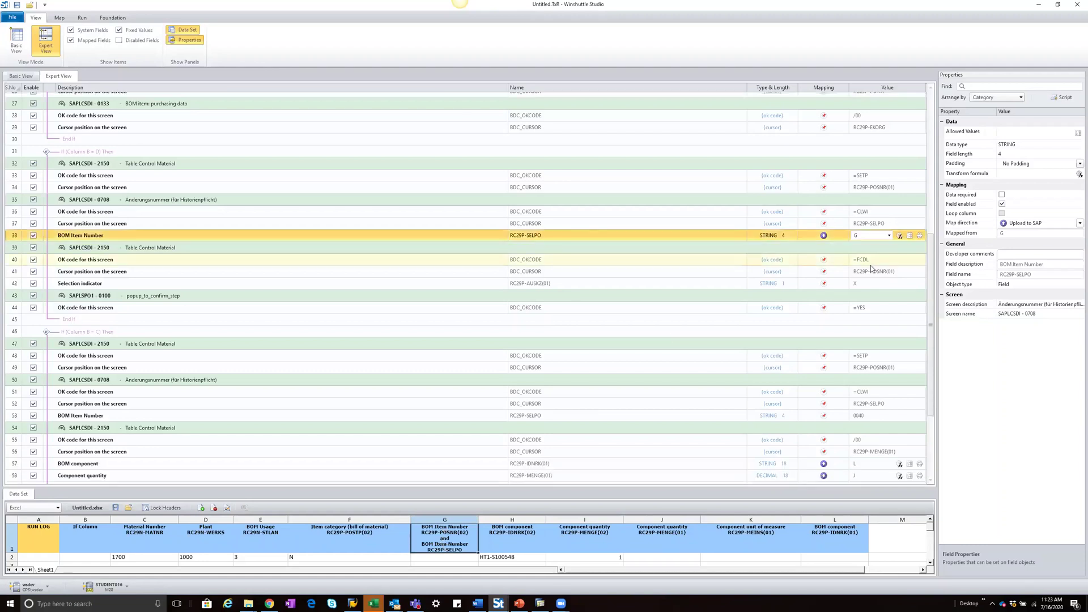
pyautogui.click(872, 258)
pyautogui.scroll(-2, 870, 265)
pyautogui.scroll(-3, 779, 244)
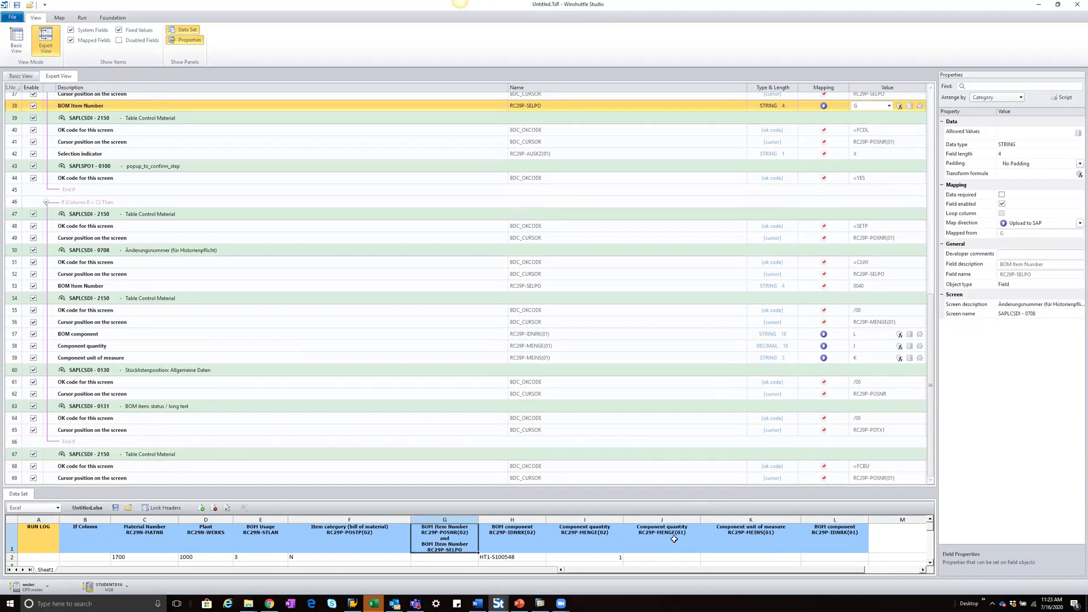
pyautogui.click(520, 536)
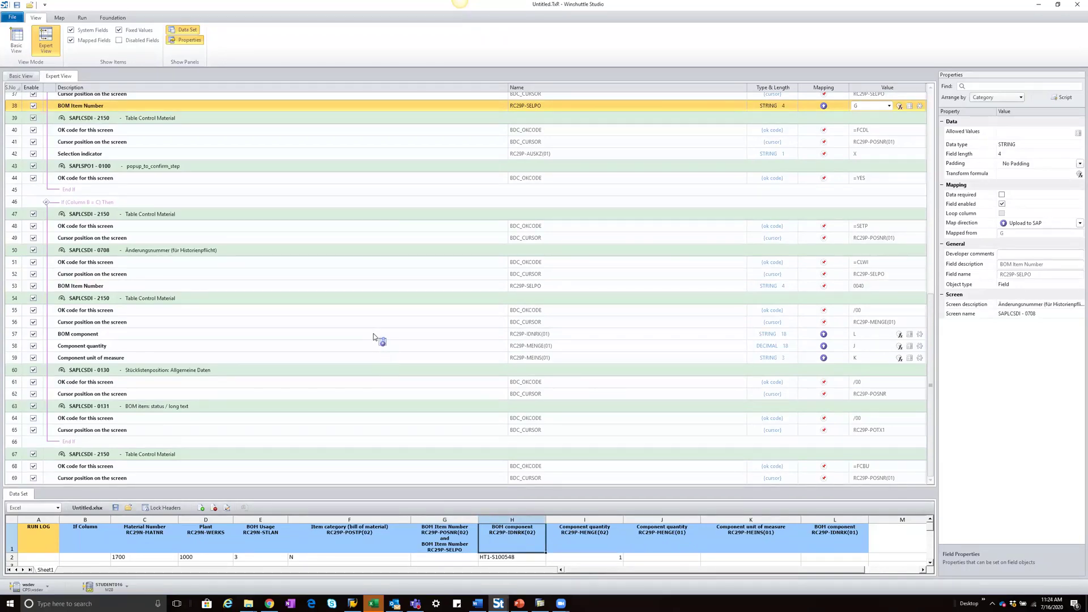
pyautogui.moveTo(374, 336); pyautogui.dragTo(875, 338)
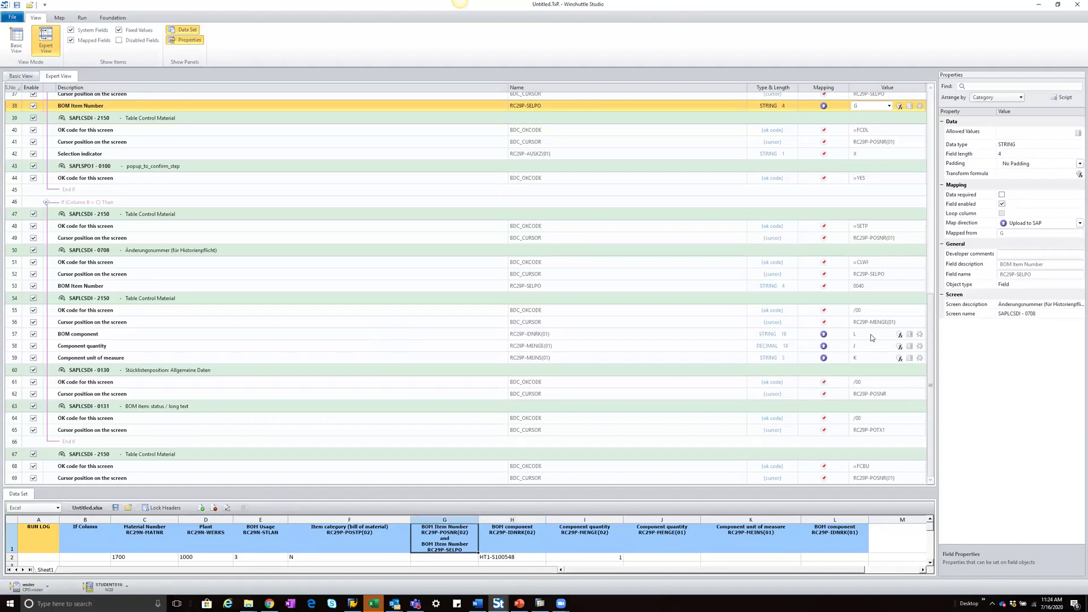
pyautogui.click(882, 368)
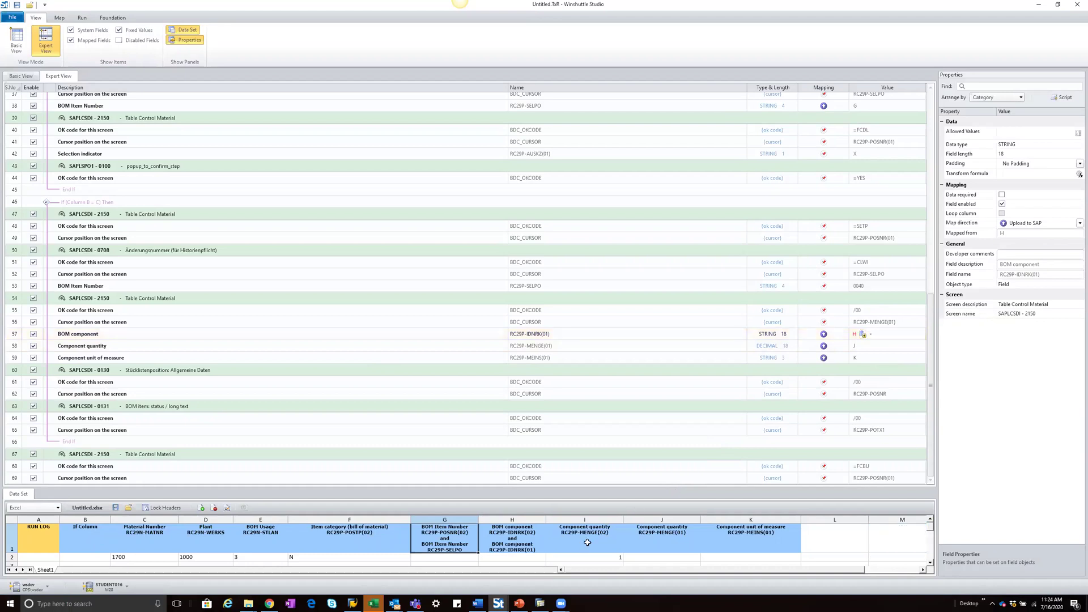
# Step: Map the change block's Component quantity to column I, preserving its existing mapping, and its Component unit of measure to column J
pyautogui.moveTo(588, 542); pyautogui.dragTo(867, 347)
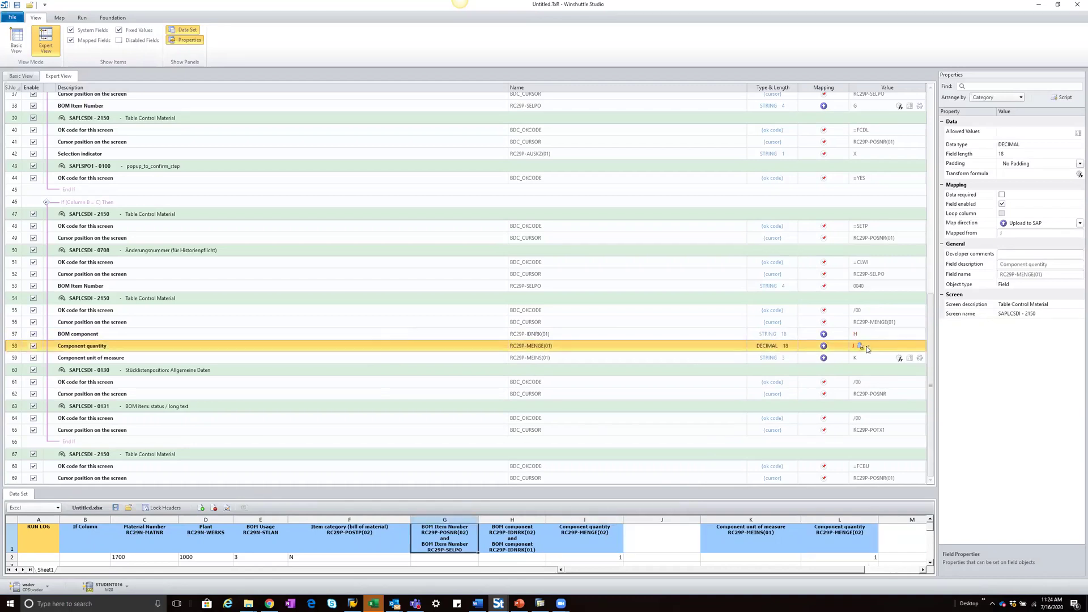
pyautogui.click(868, 346)
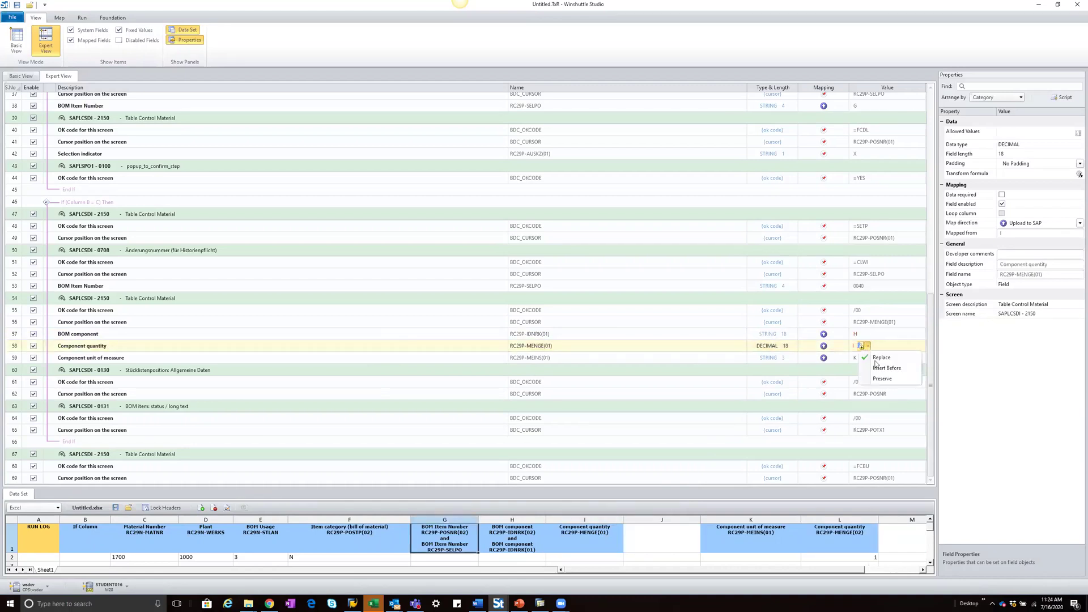
pyautogui.click(877, 379)
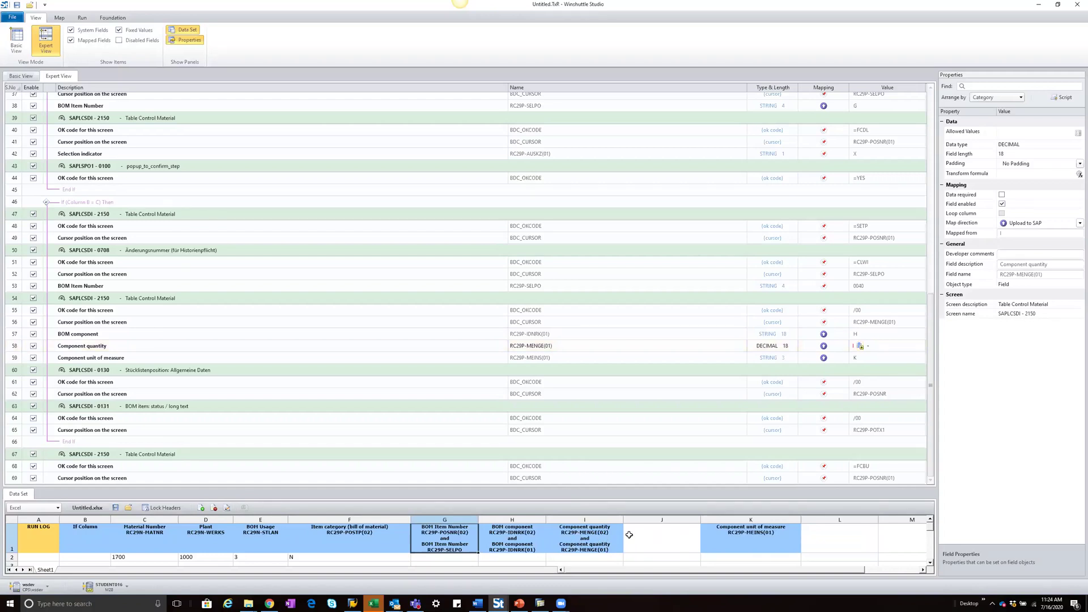
pyautogui.click(652, 527)
pyautogui.moveTo(652, 527); pyautogui.dragTo(811, 360)
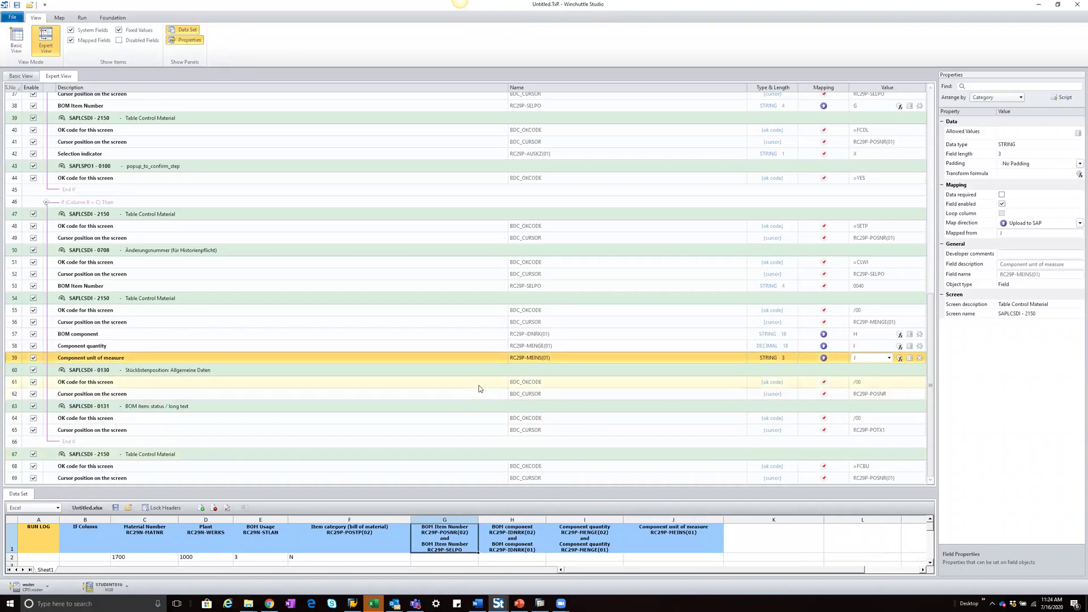
# Step: Enable Skip Screen if Not Present for screens SAPLCSDI 0130, 0131 and 0133 in the Column B = A block
pyautogui.scroll(6, 485, 387)
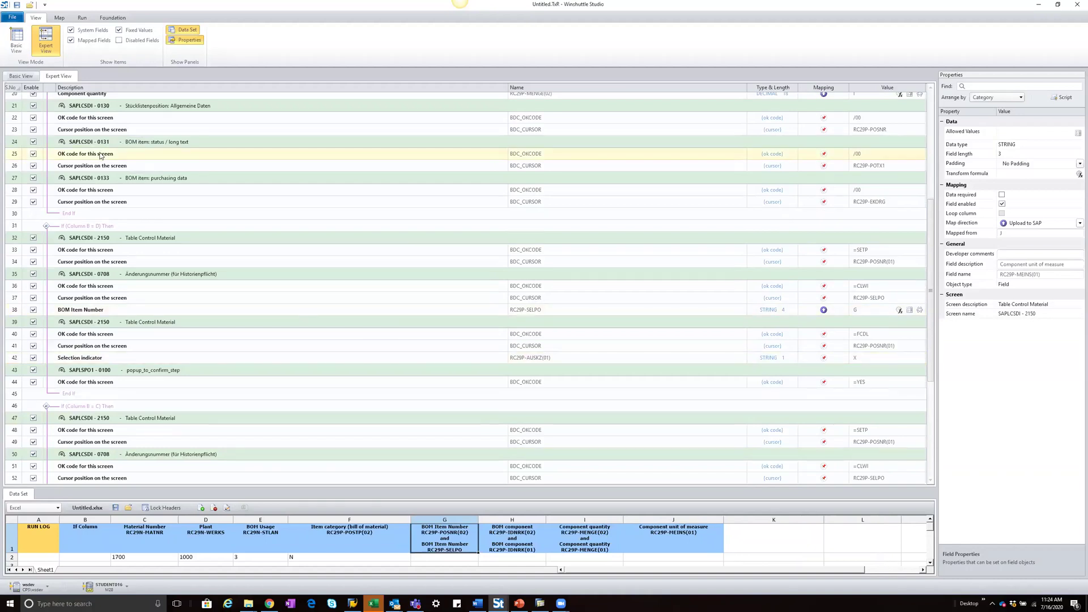
pyautogui.scroll(3, 216, 199)
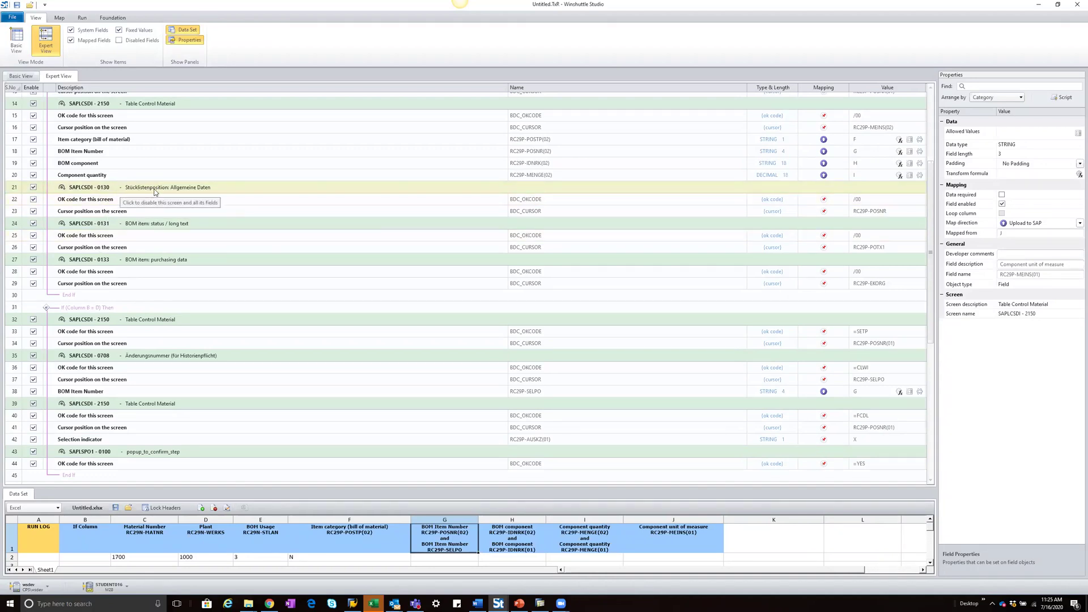
pyautogui.click(155, 192)
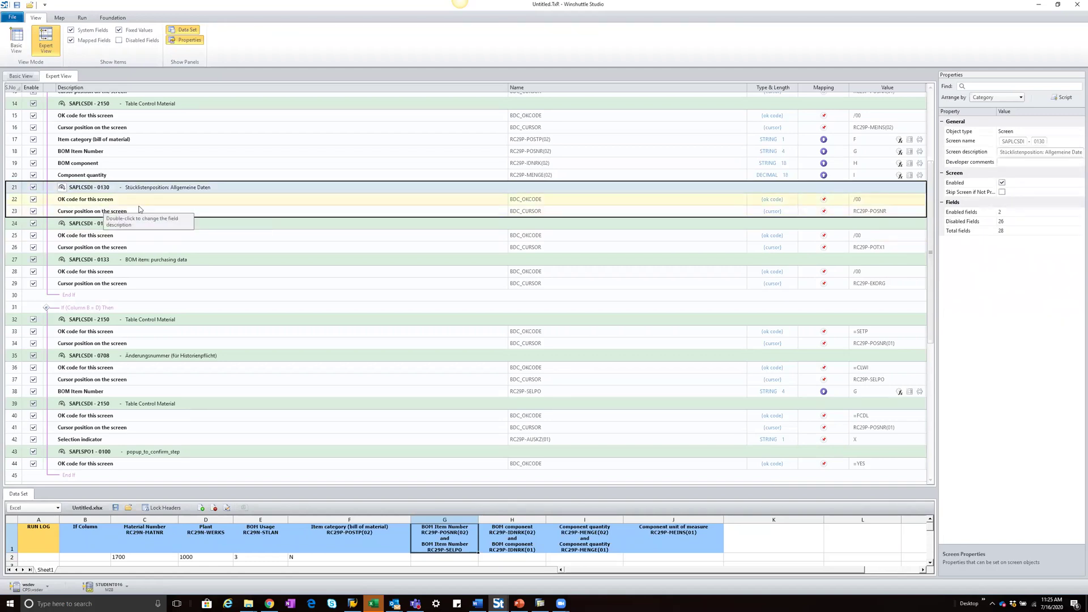
pyautogui.click(1002, 193)
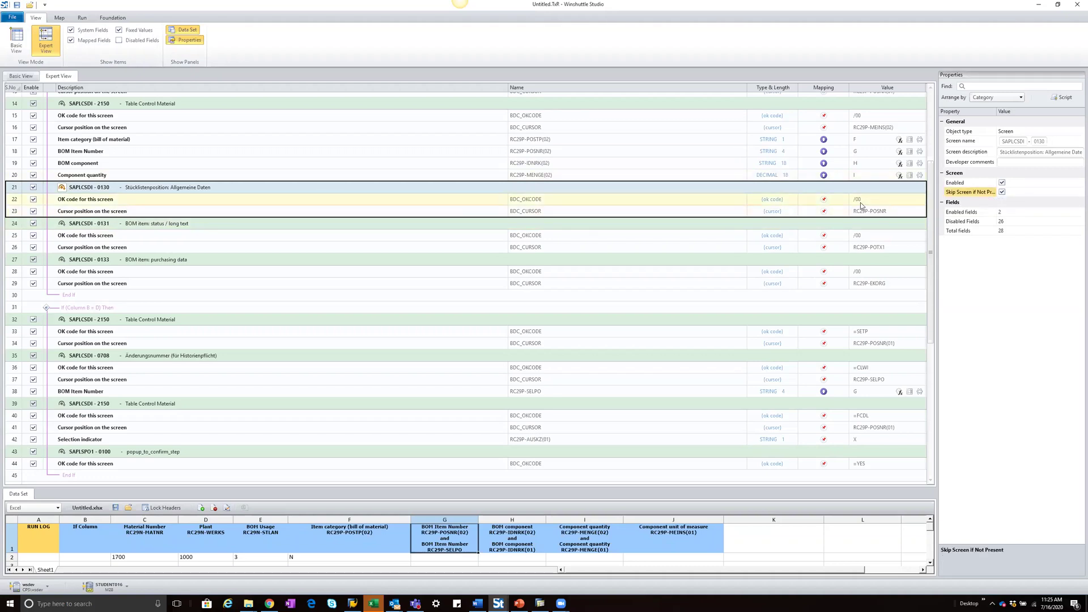
pyautogui.click(834, 229)
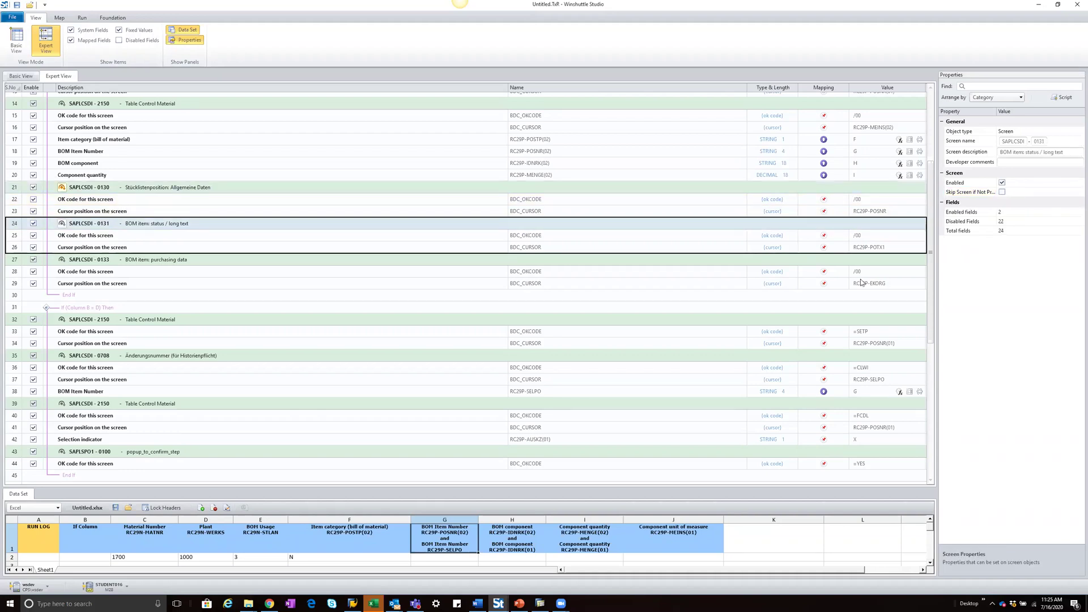
pyautogui.click(848, 261)
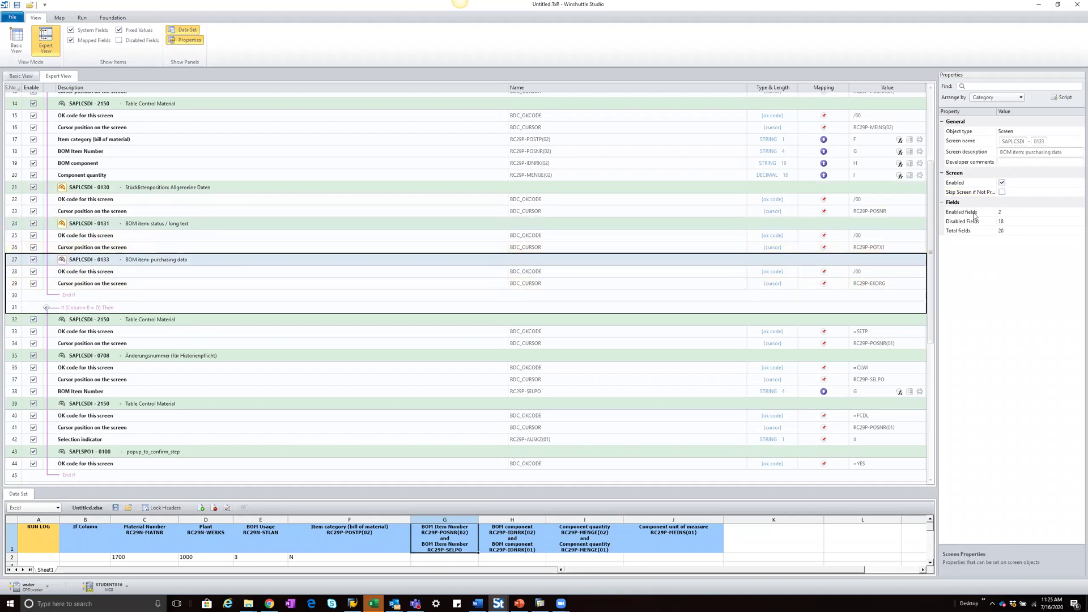
pyautogui.click(1002, 193)
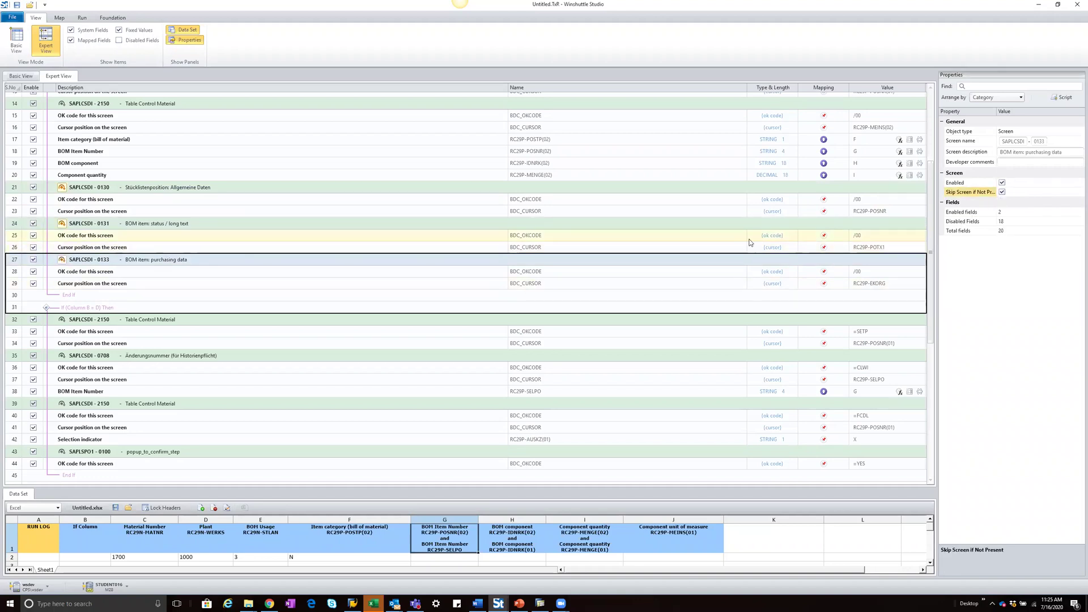
# Step: Enable Skip Screen if Not Present for screens SAPLCSDI 0130 and 0131 in the Column B = C block
pyautogui.scroll(-3, 502, 304)
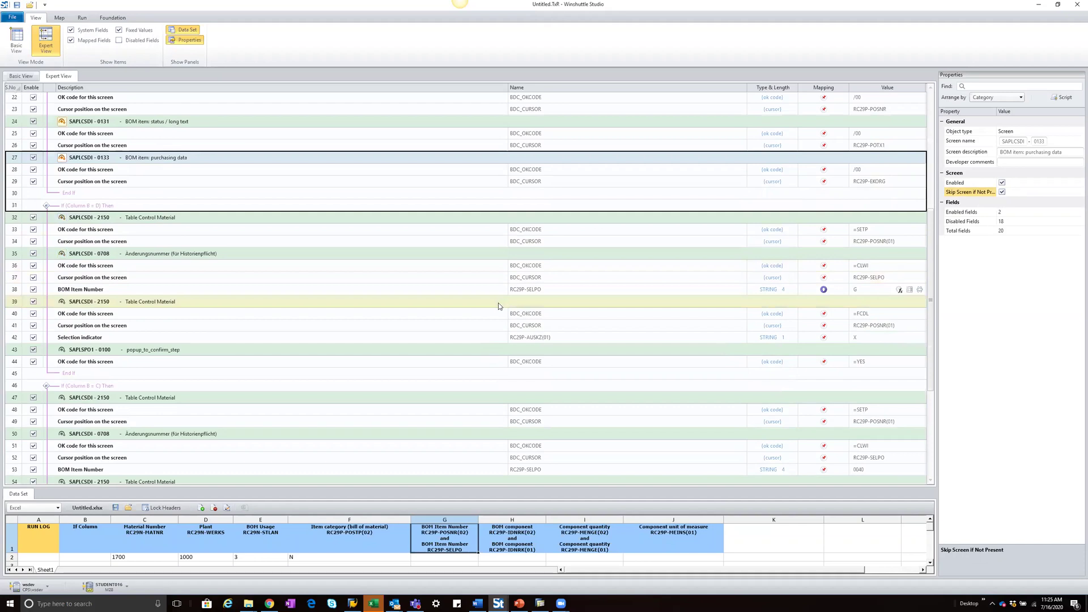
pyautogui.scroll(-1, 123, 321)
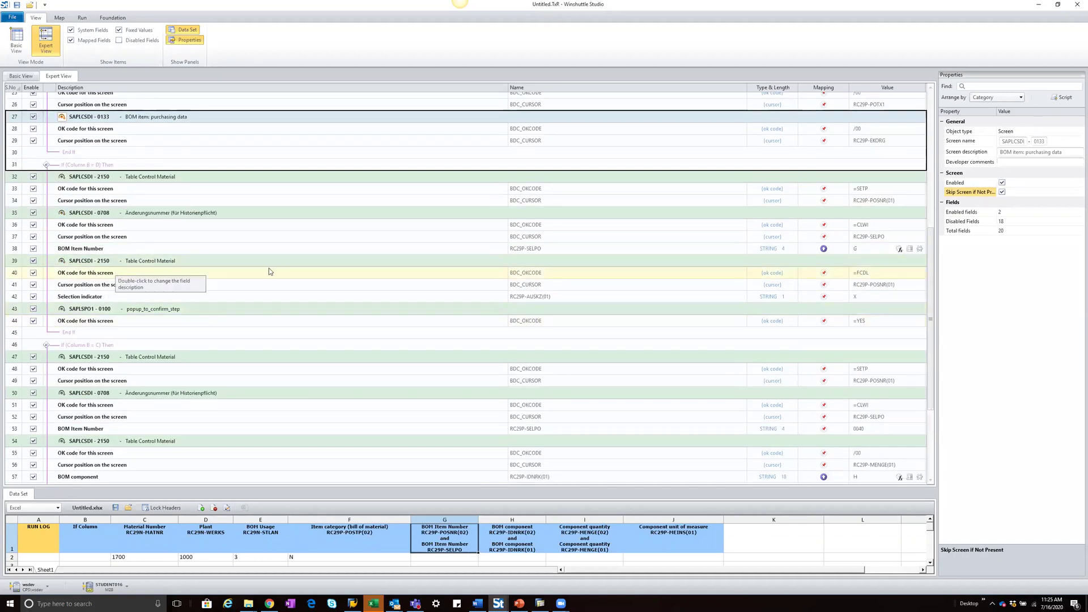
pyautogui.scroll(-1, 319, 307)
pyautogui.scroll(-4, 320, 310)
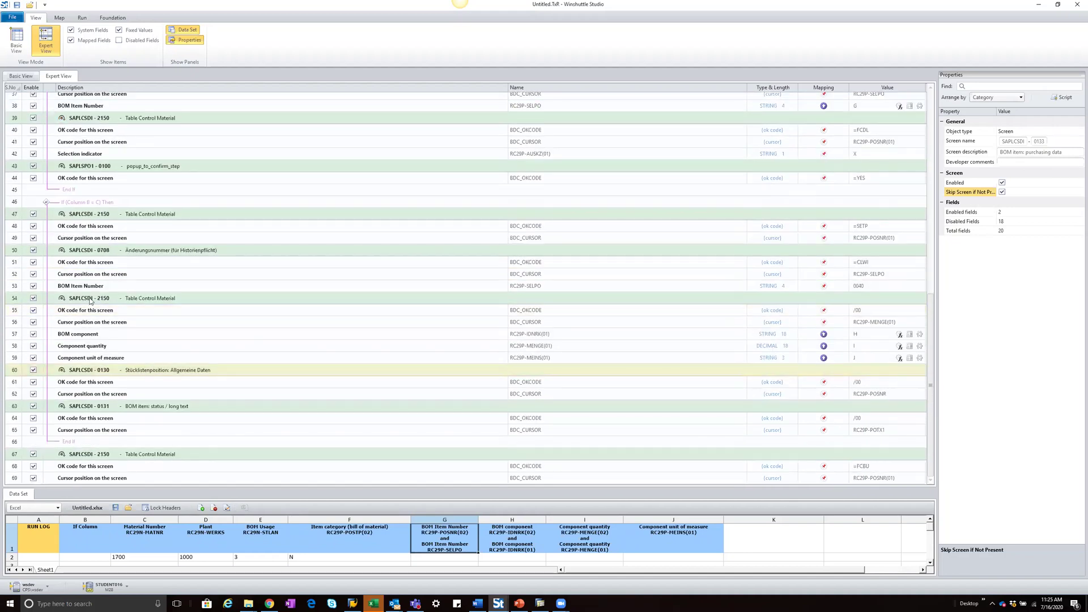
pyautogui.click(136, 374)
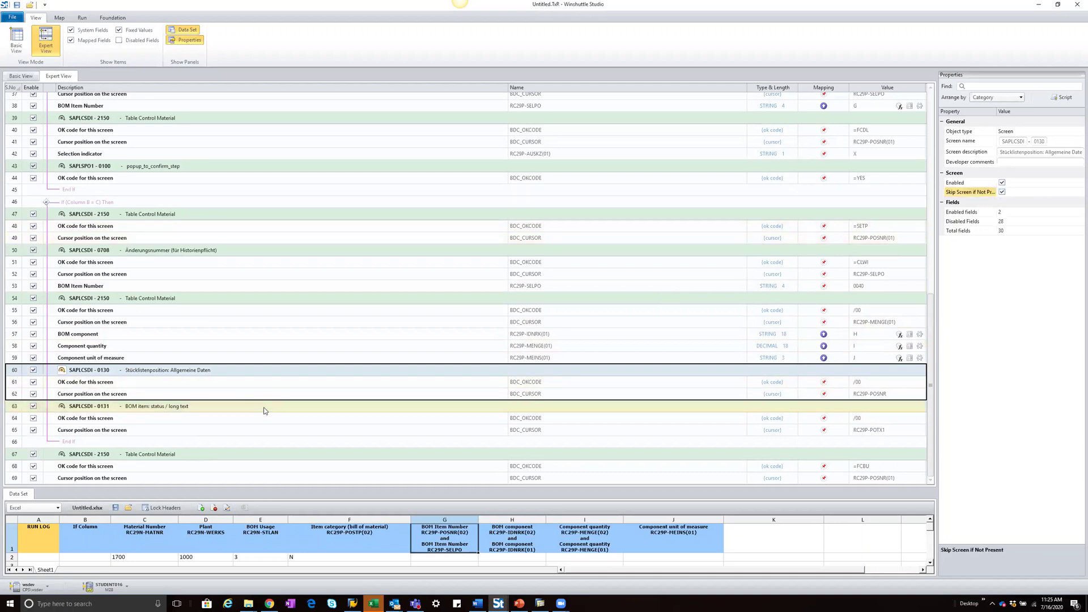
pyautogui.click(284, 409)
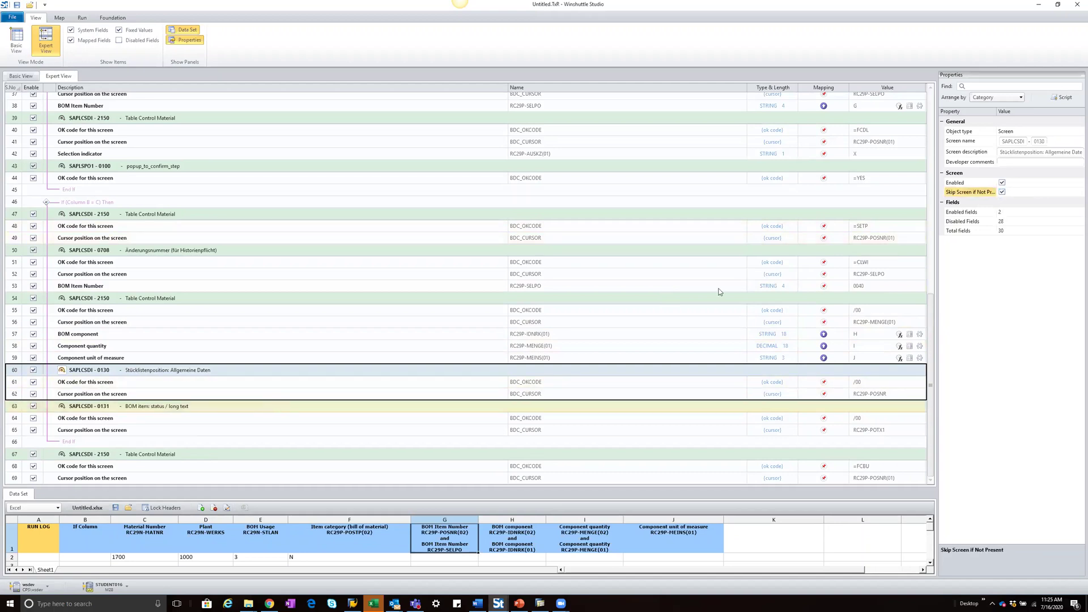
pyautogui.click(1003, 193)
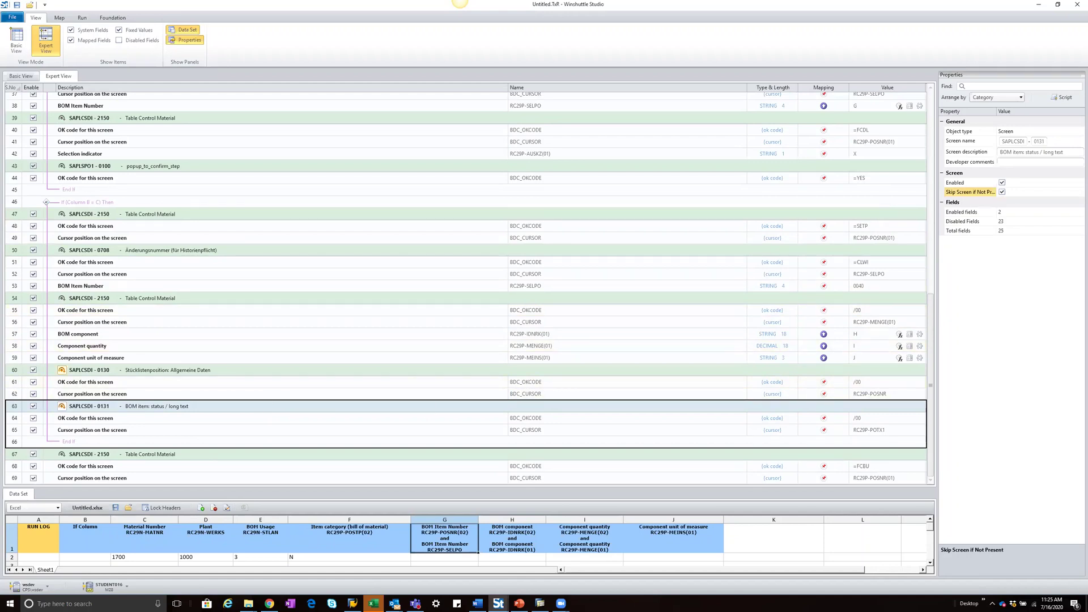
# Step: Mark Item category, BOM component and Component quantity in rows 17, 19 and 20 of the new-item block as required data
pyautogui.hotkey('alt', 'Tab')
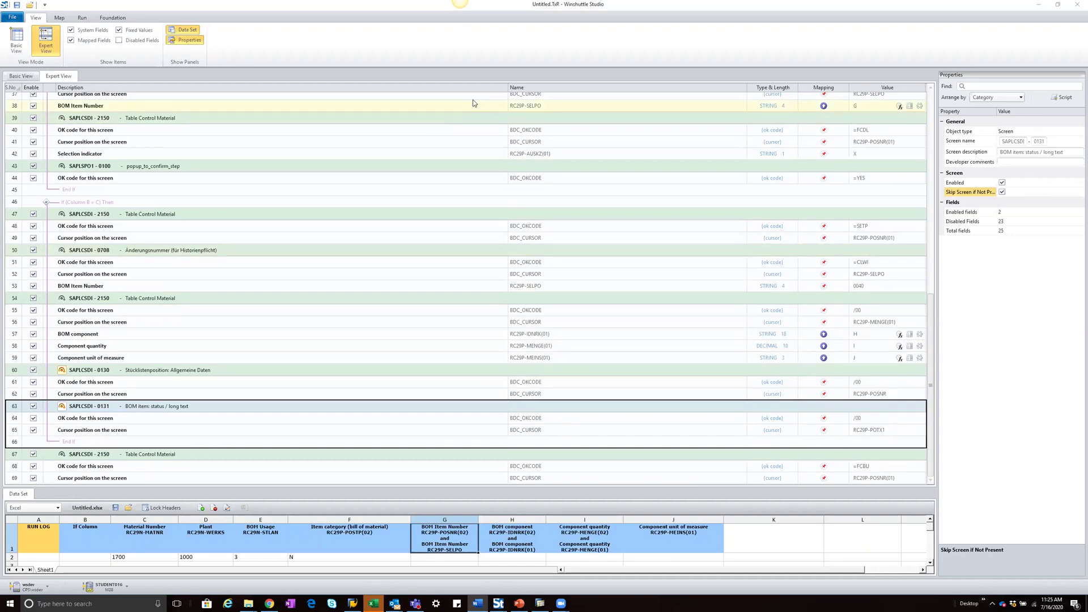
pyautogui.scroll(2, 622, 172)
pyautogui.scroll(8, 621, 170)
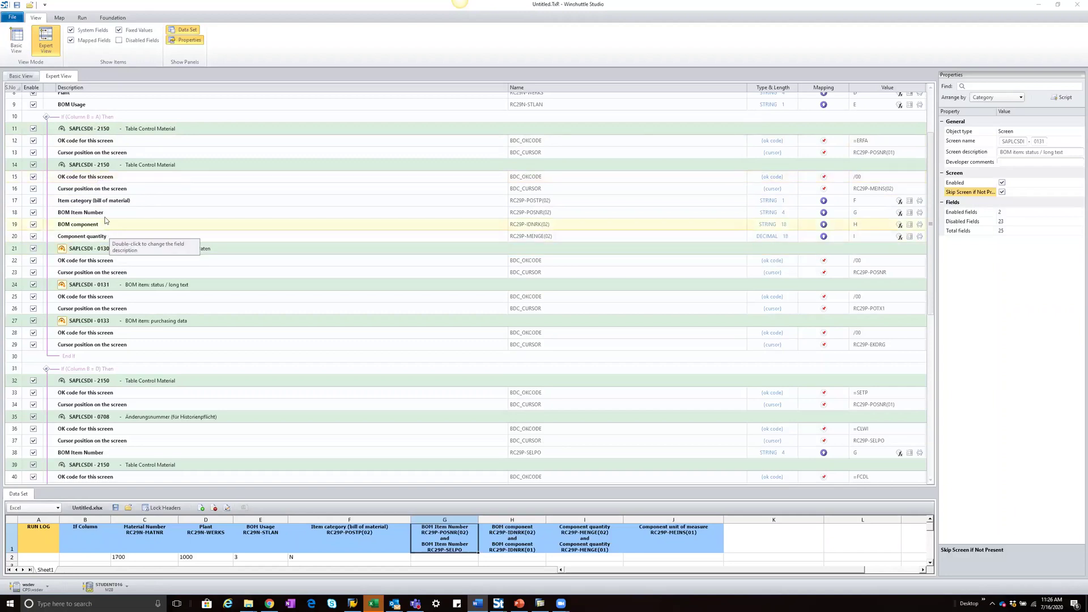
pyautogui.click(920, 205)
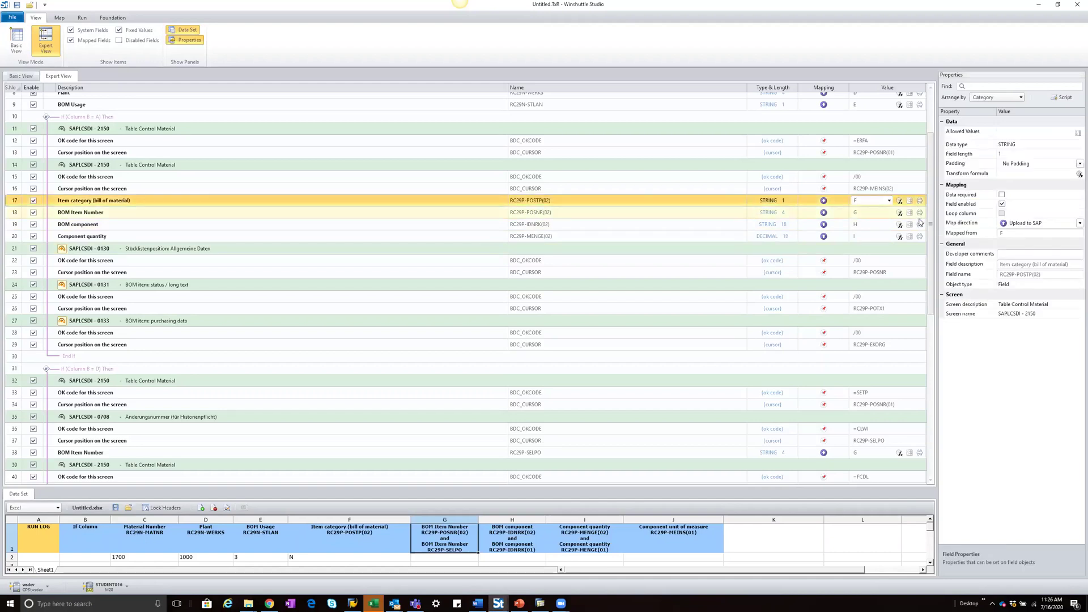
pyautogui.click(921, 227)
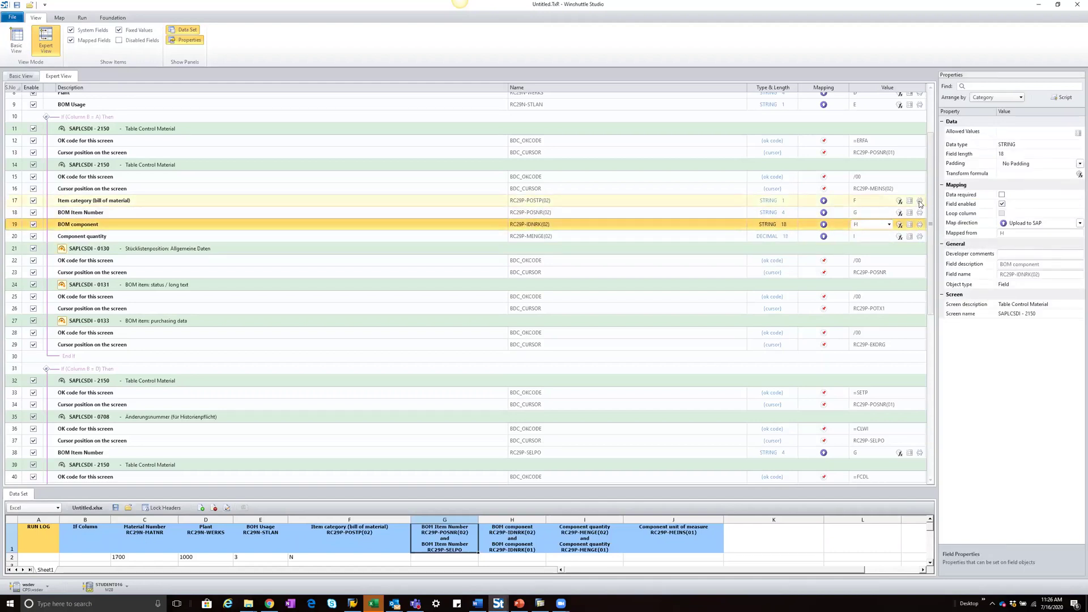
pyautogui.click(920, 202)
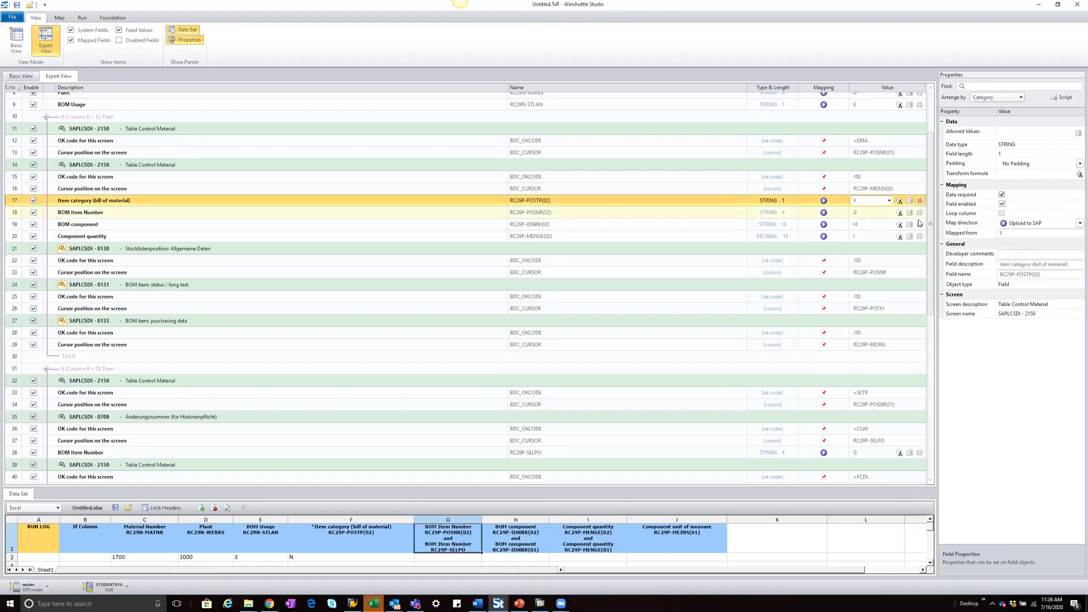
pyautogui.click(920, 227)
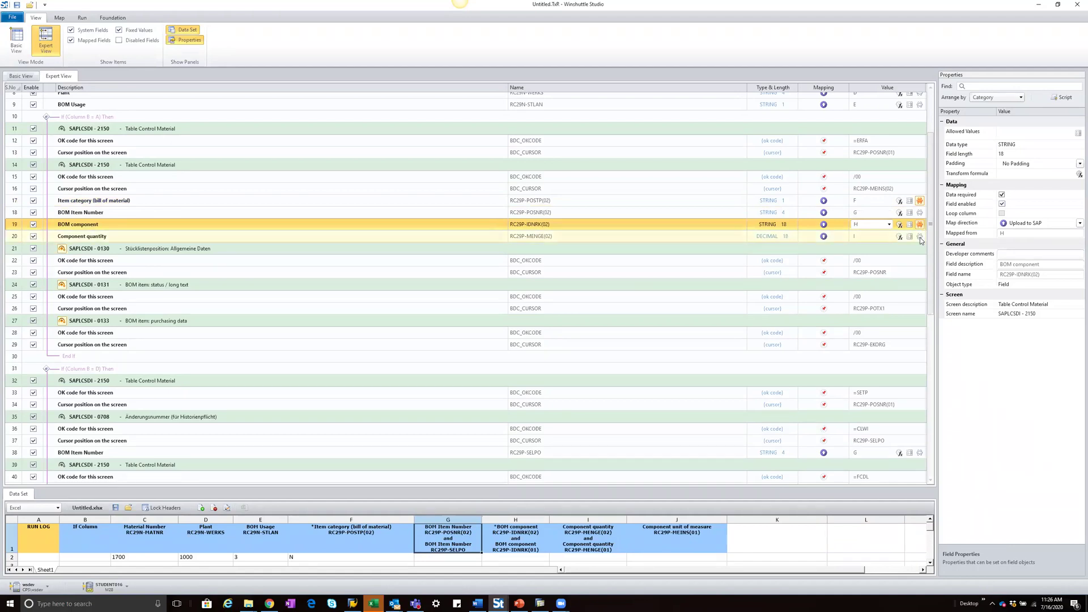
pyautogui.click(917, 237)
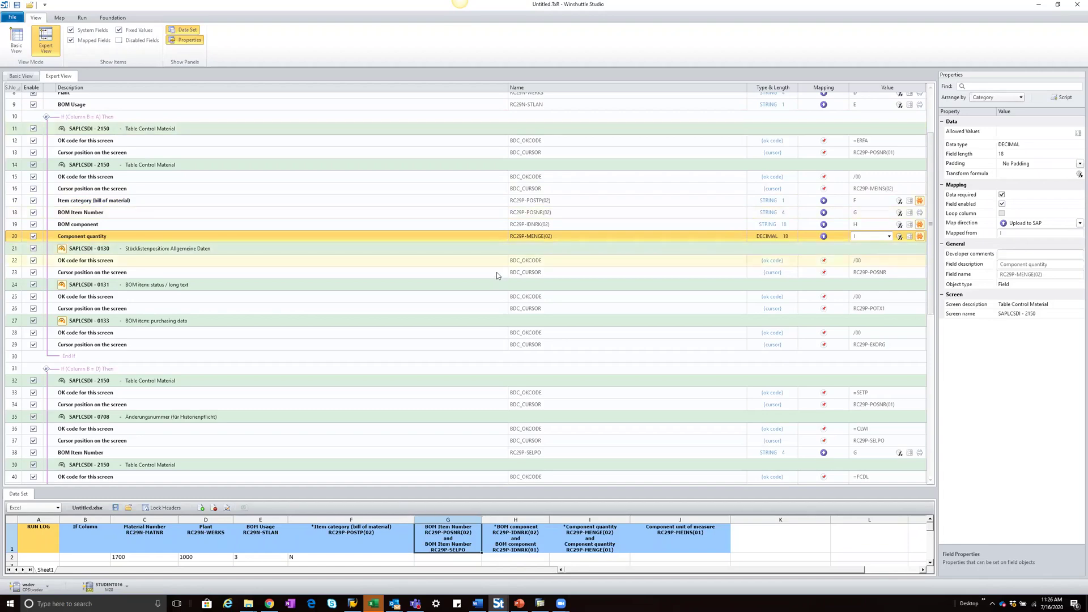
# Step: Mark the BOM Item Number field in row 38 of the deletion block as required data
pyautogui.scroll(-6, 496, 274)
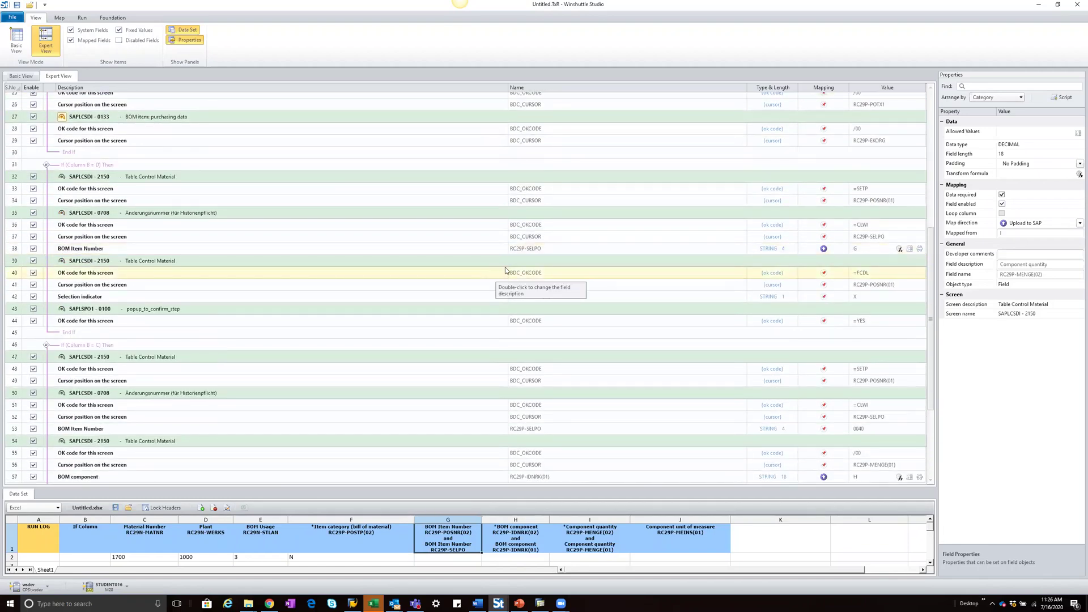
pyautogui.click(920, 252)
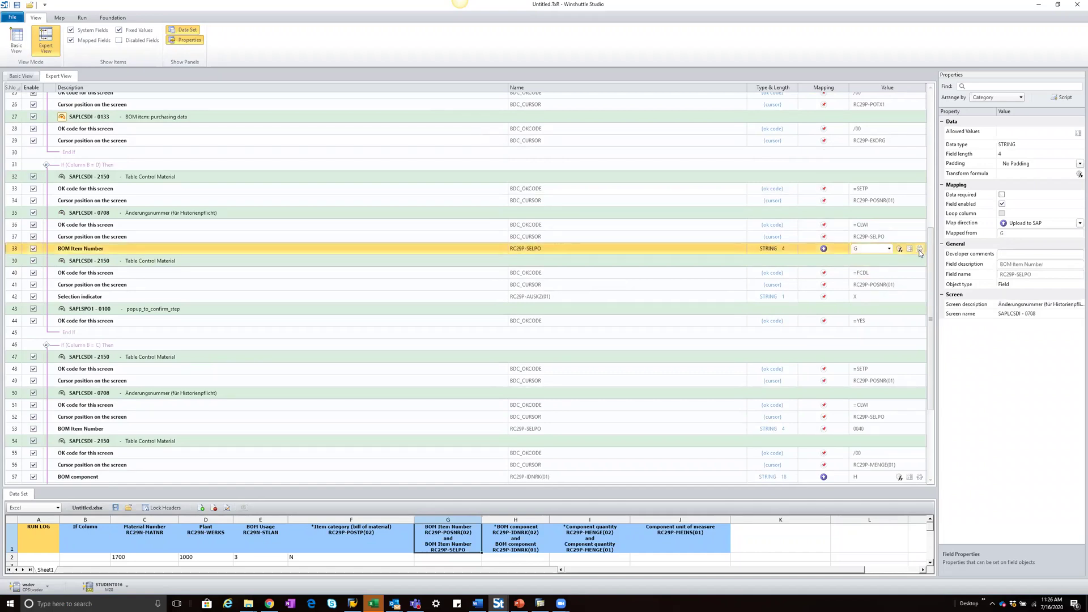
pyautogui.click(920, 250)
# Step: Map the BOM Item Number field in row 53 of the change block to column G, preserving that column's existing mappings
pyautogui.scroll(-4, 868, 289)
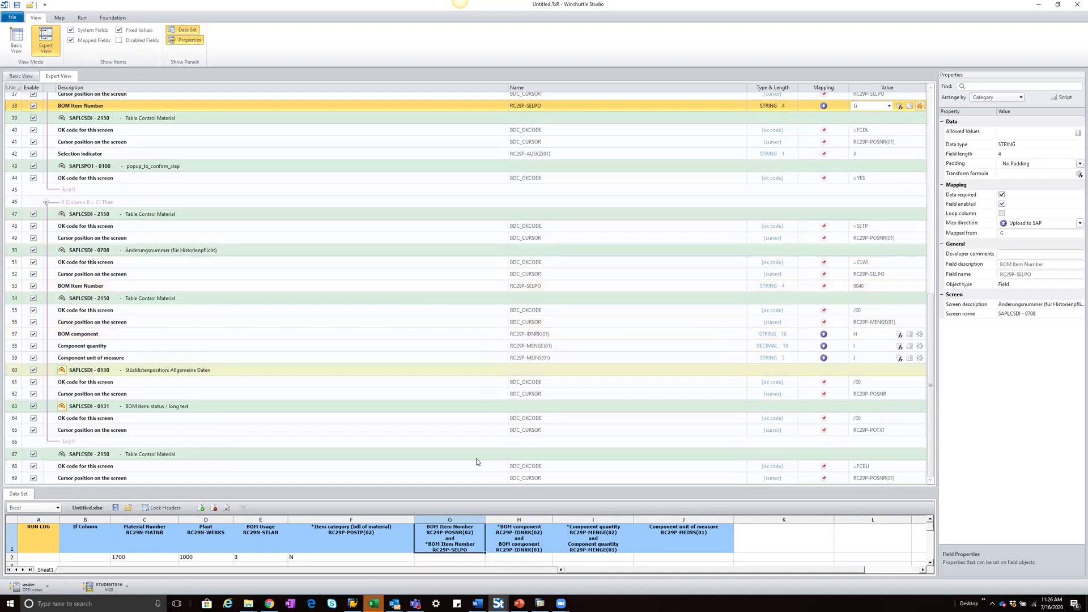
pyautogui.moveTo(449, 538); pyautogui.dragTo(237, 285)
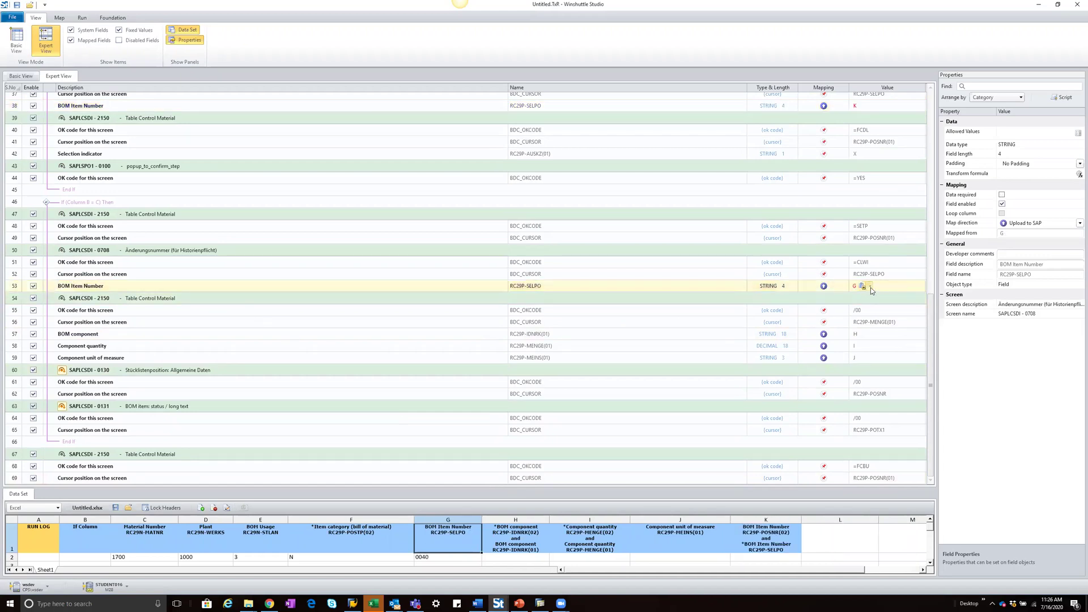
pyautogui.click(871, 287)
pyautogui.click(880, 321)
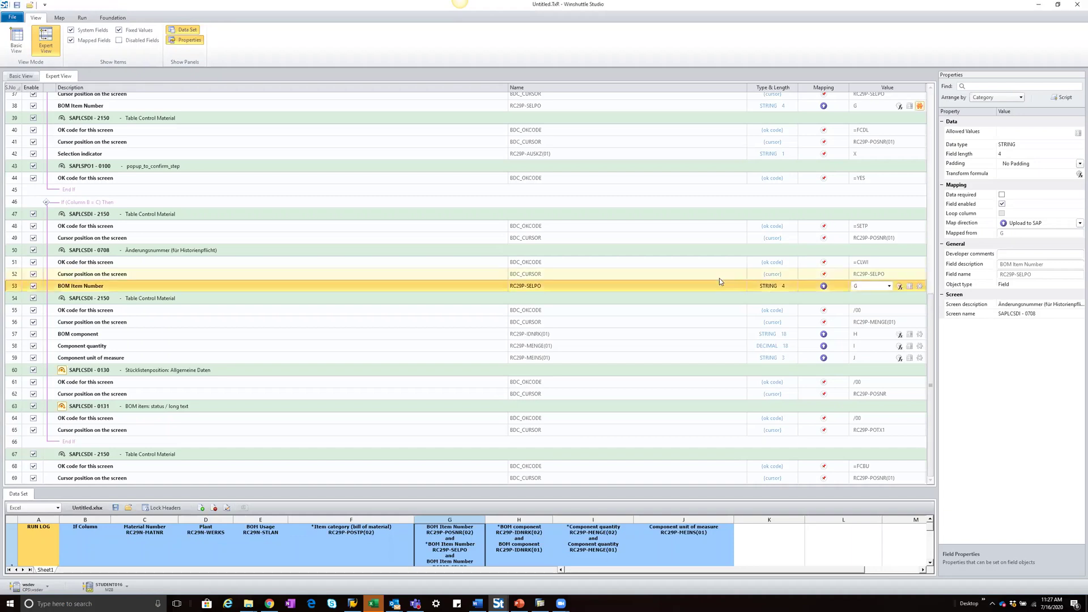
pyautogui.click(719, 278)
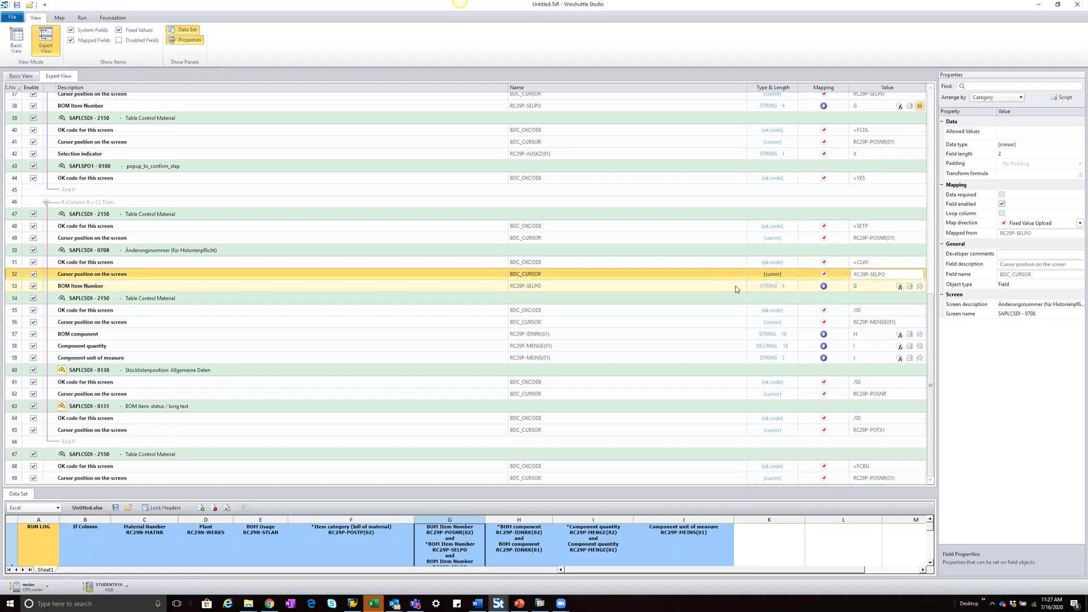
# Step: Mark the BOM Item Number field in row 53 of the change block as required data
pyautogui.click(736, 286)
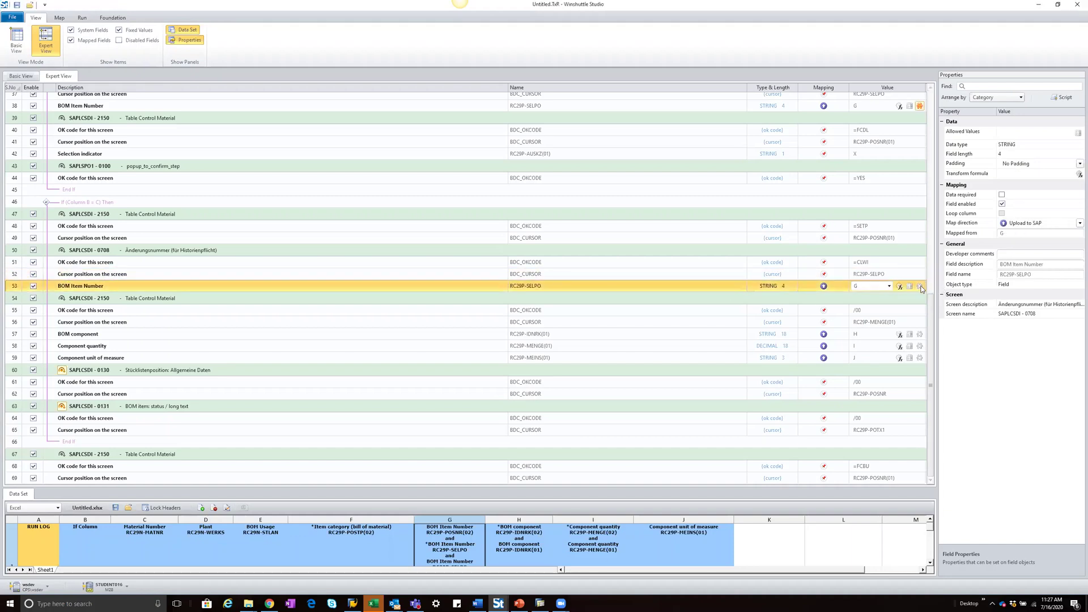
pyautogui.click(920, 287)
# Step: Set the run's skip indicator to [Blank] and enable Run Only Unprocessed
pyautogui.click(84, 20)
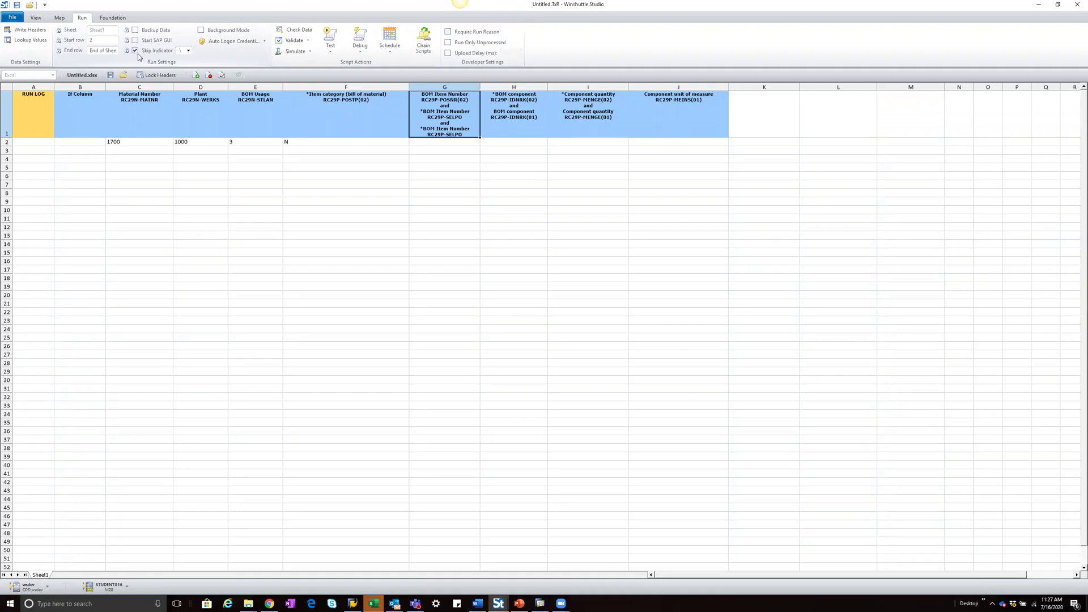
pyautogui.click(189, 51)
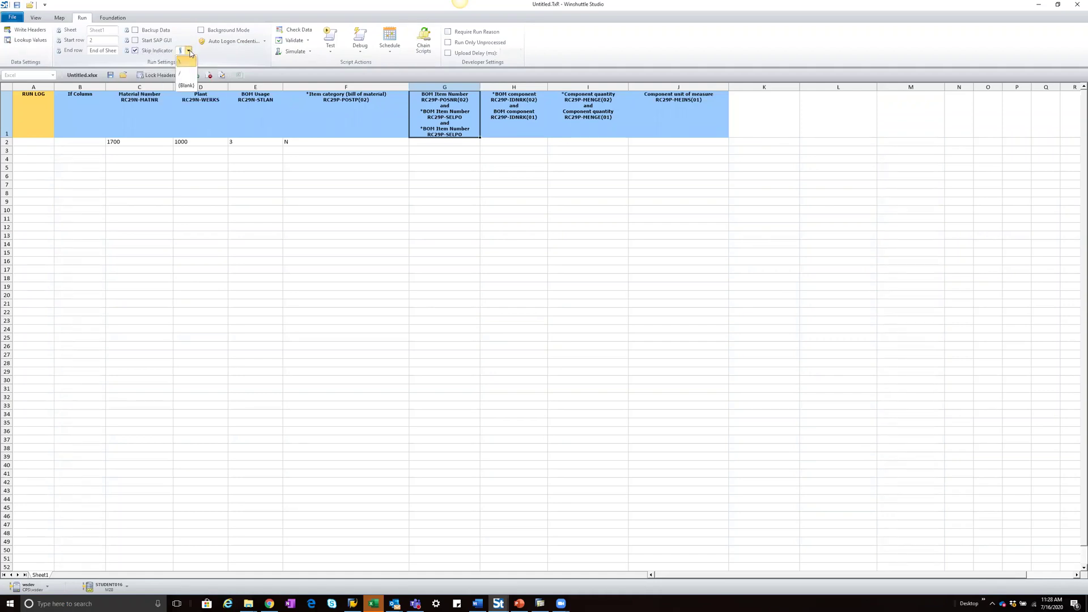
pyautogui.click(184, 86)
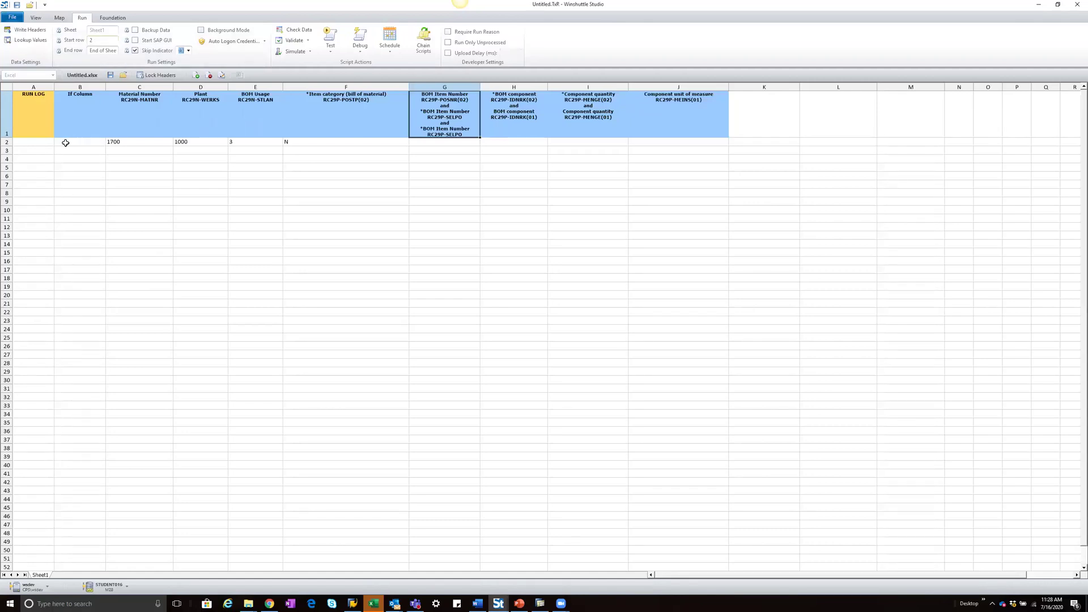
pyautogui.click(448, 43)
# Step: Switch to the CS02 Maintain BOM Mapped script and examine the add entries in rows 2 and 3, including their BOM item numbers
pyautogui.hotkey('alt', 'Tab')
pyautogui.moveTo(499, 603)
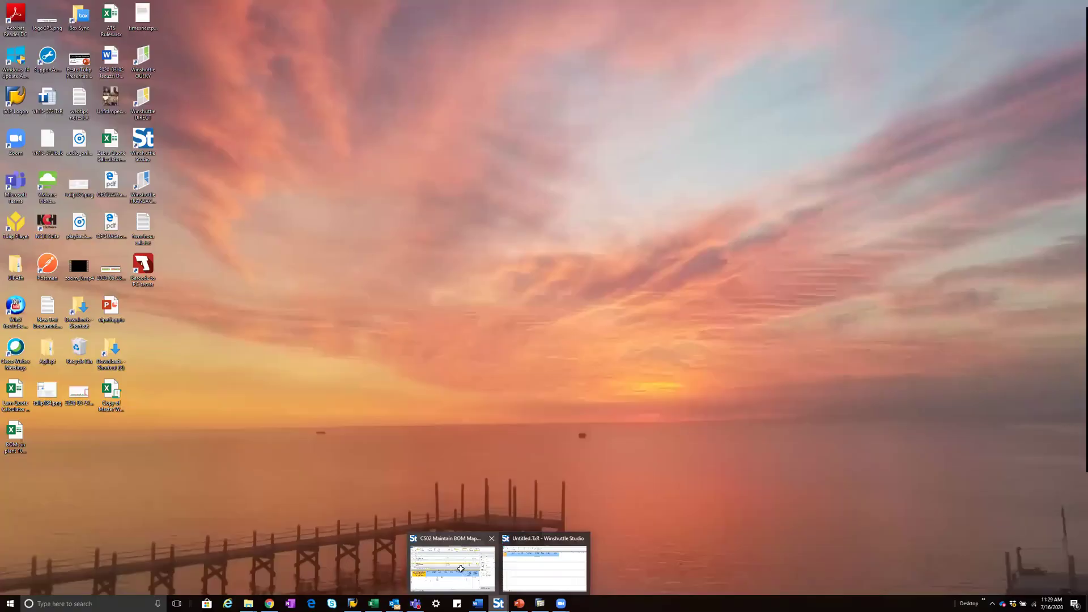
pyautogui.click(461, 570)
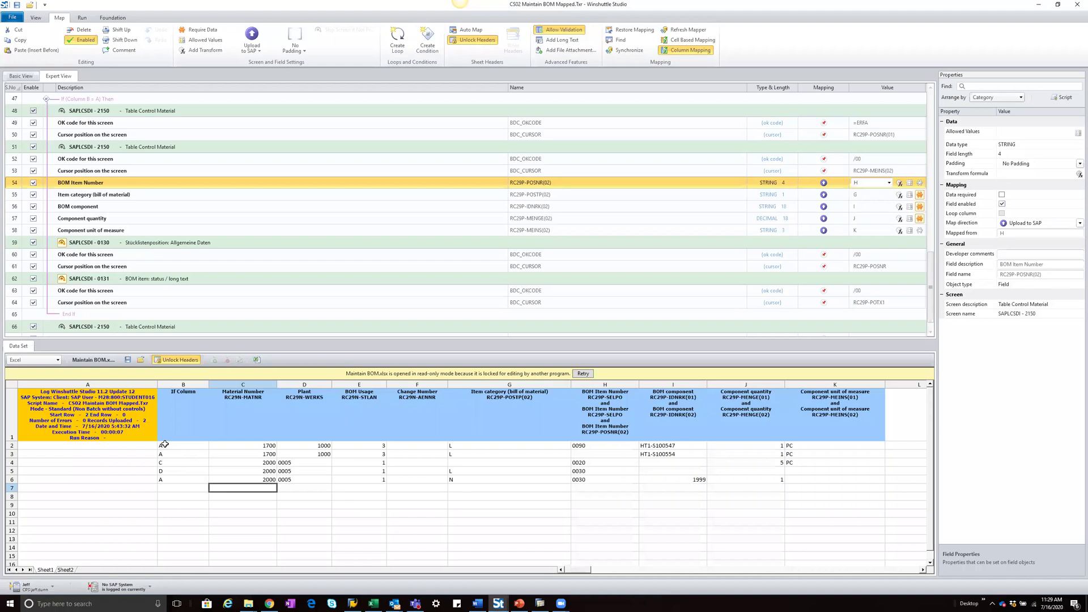
pyautogui.click(190, 446)
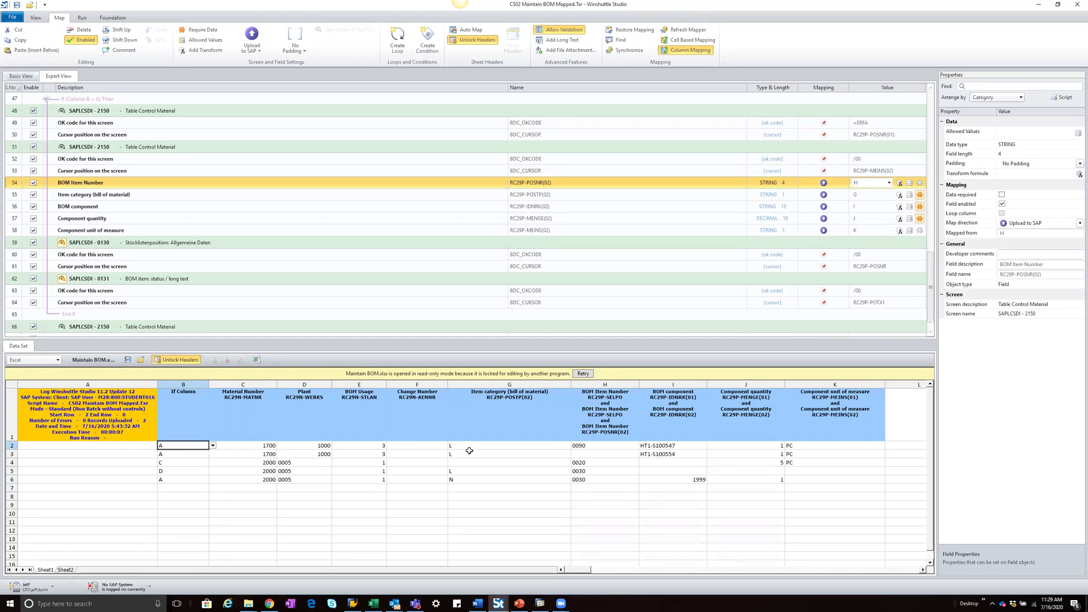
pyautogui.click(580, 445)
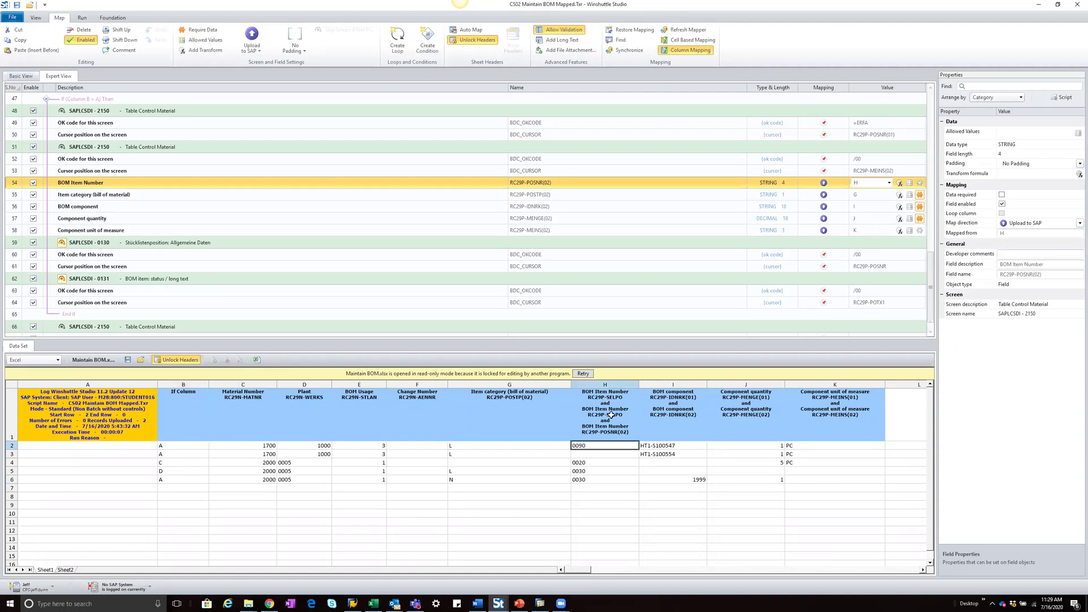
pyautogui.click(579, 455)
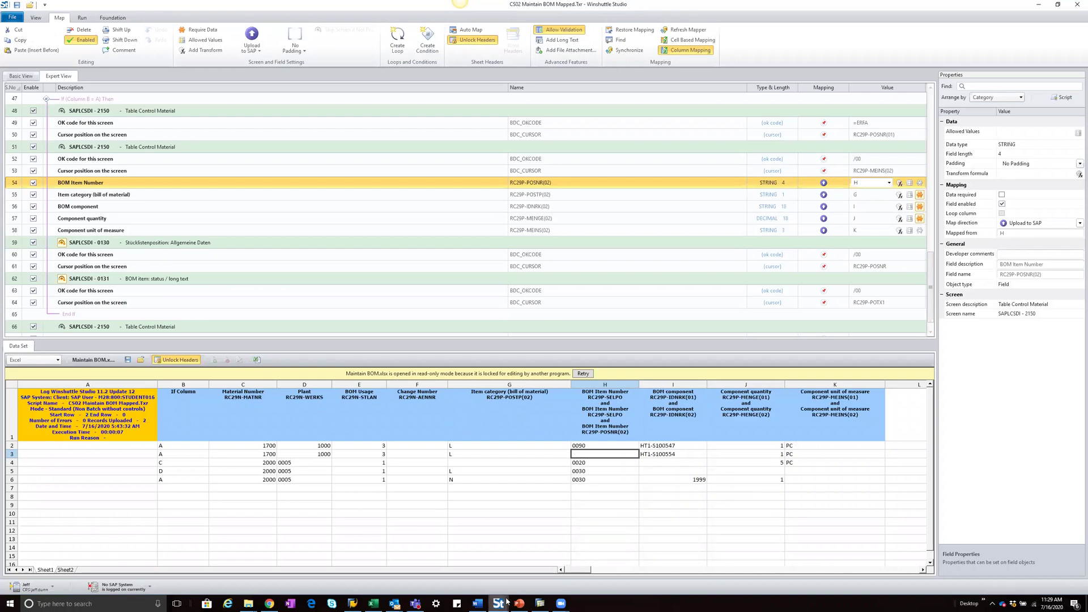
# Step: Switch to SAP's Change material BOM screen and open the BOM for material 1700, plant 1000, BOM usage 3
pyautogui.click(352, 603)
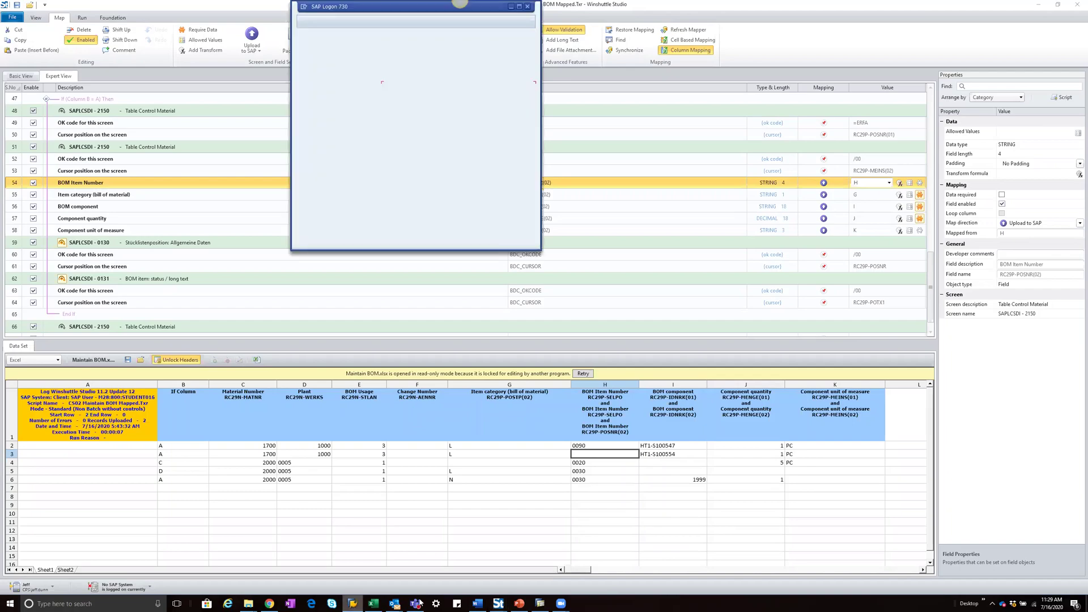
pyautogui.click(543, 603)
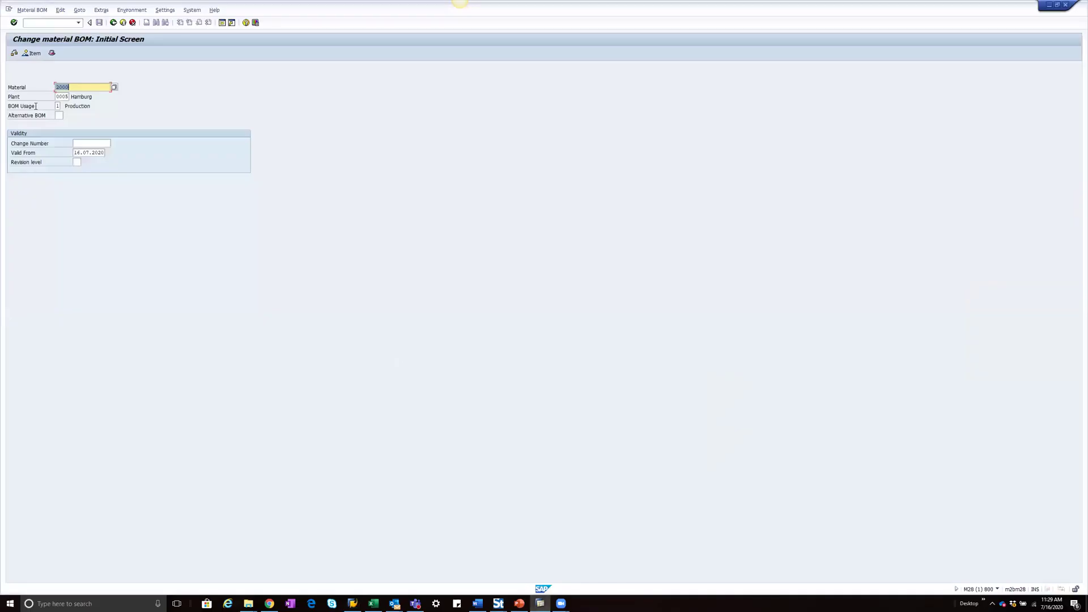
pyautogui.write('1700')
pyautogui.press('Return')
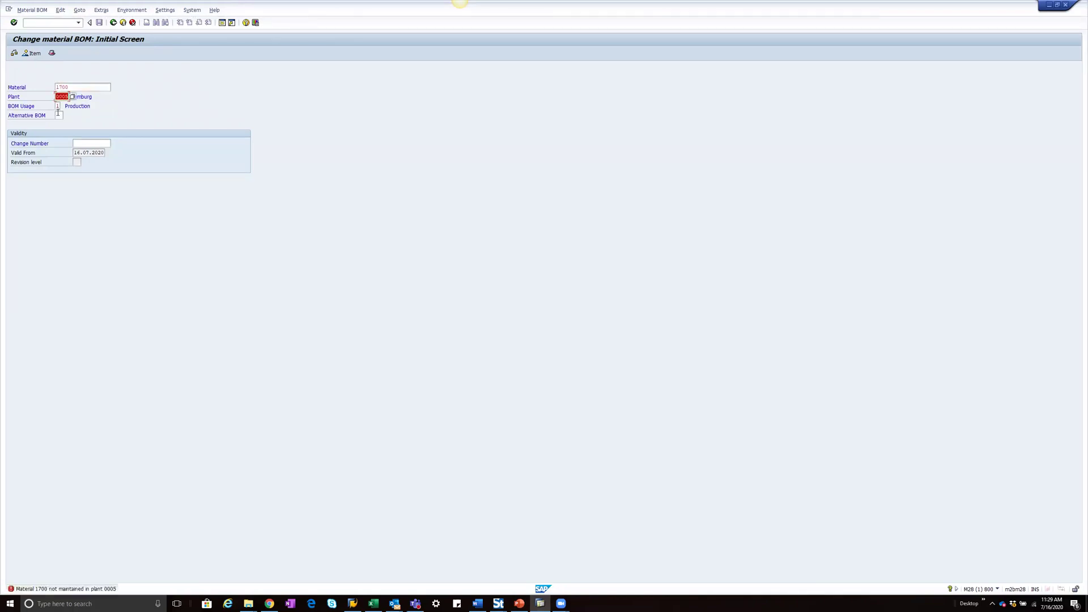
pyautogui.write('1000')
pyautogui.press('Tab')
pyautogui.write('3')
pyautogui.press('Return')
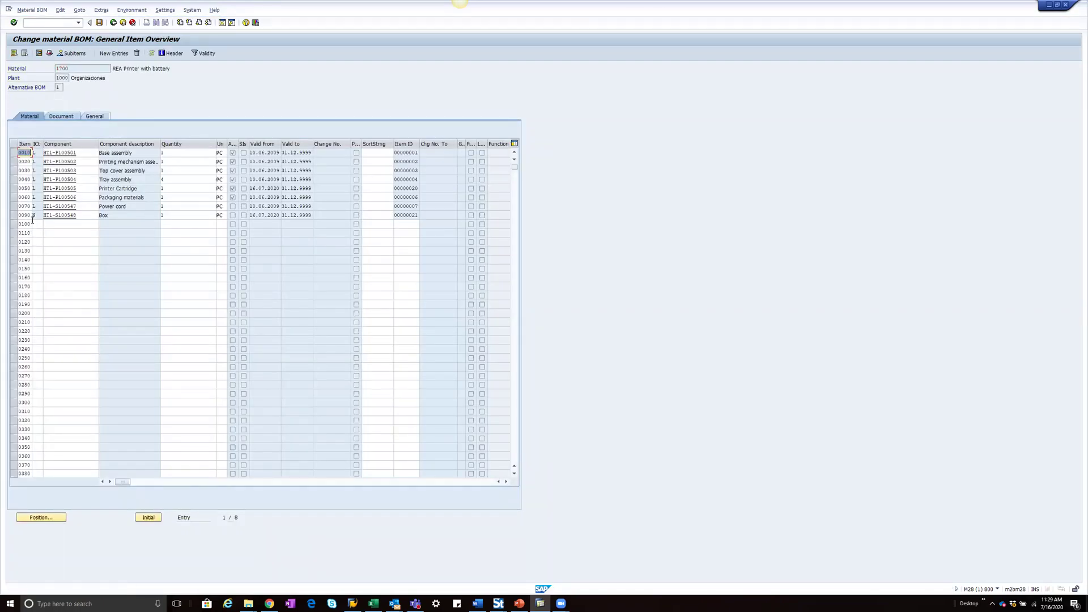
# Step: Set the item number of the Box component to 80 and save the BOM for material 1700
pyautogui.click(26, 215)
pyautogui.write('80')
pyautogui.press('Return')
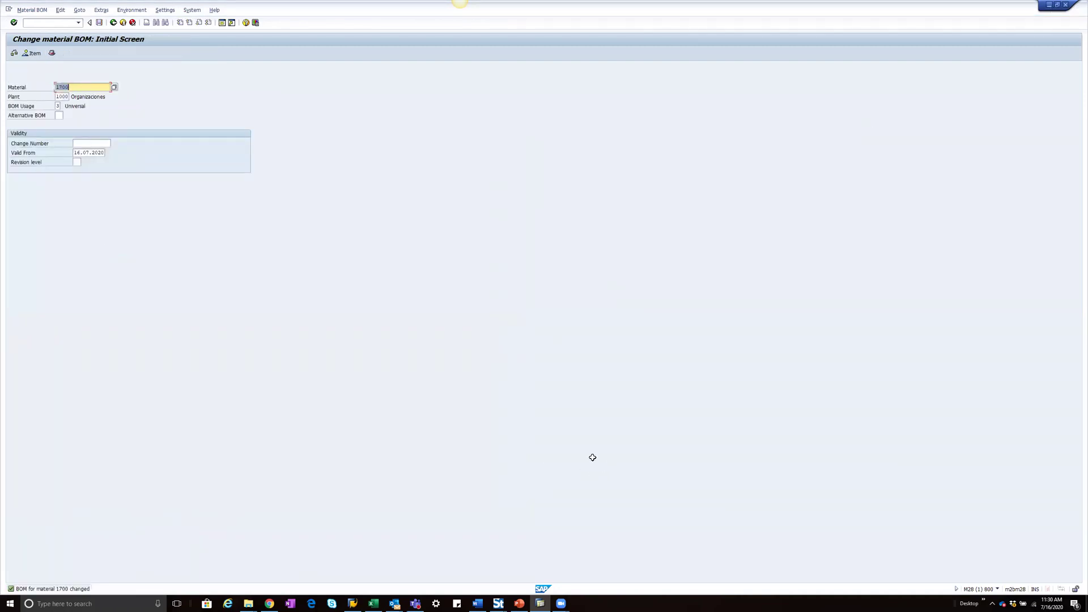
# Step: Return to the CS02 Maintain BOM Mapped script, release its locked Maintain BOM workbook and retry opening it for editing
pyautogui.hotkey('alt', 'Tab')
pyautogui.click(538, 453)
pyautogui.press('Right')
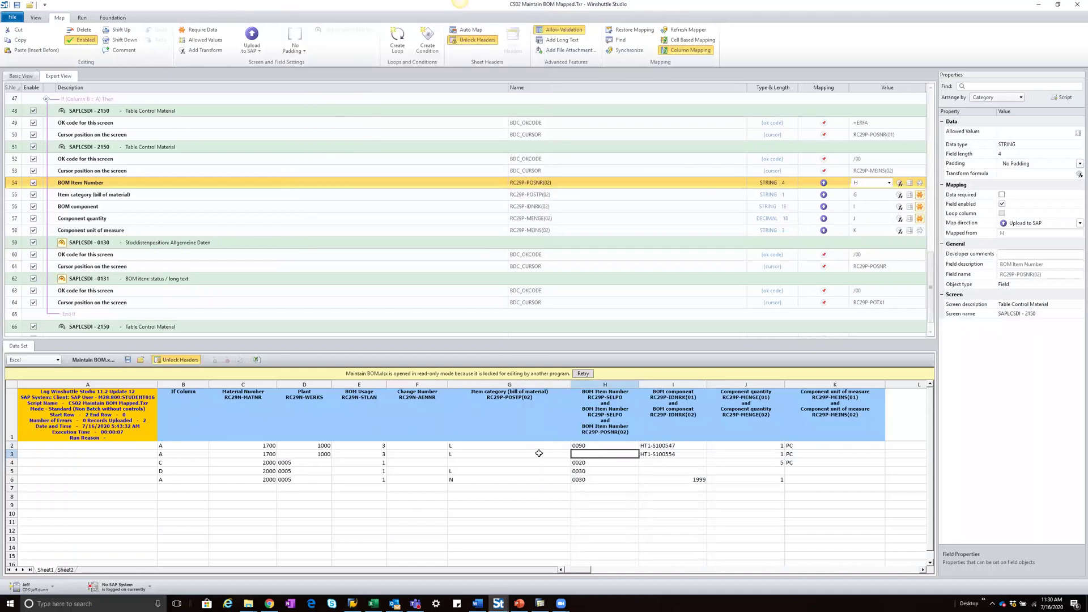
pyautogui.click(263, 463)
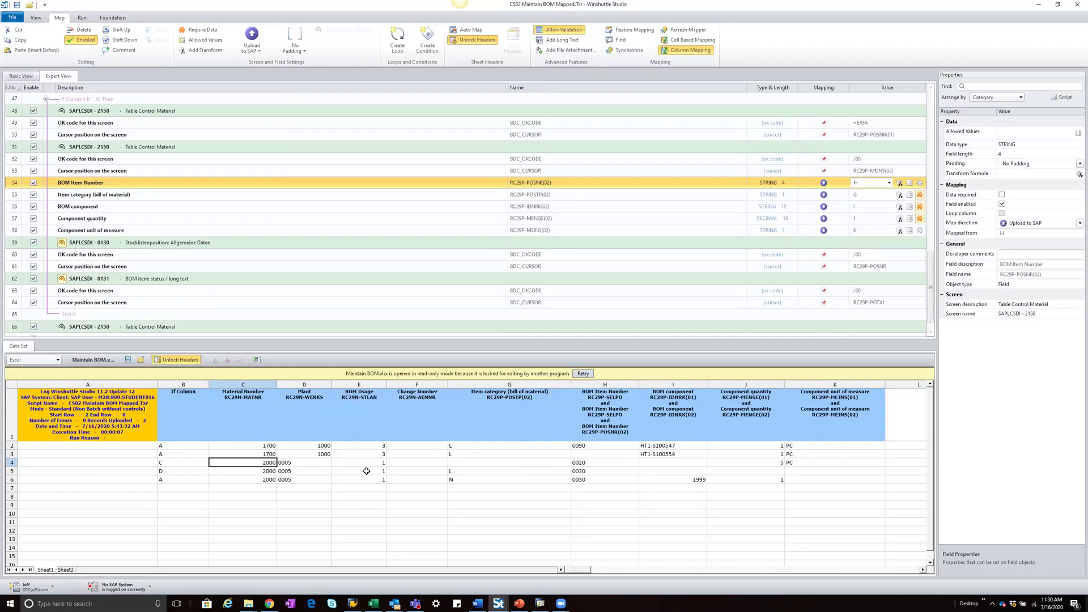
pyautogui.click(373, 602)
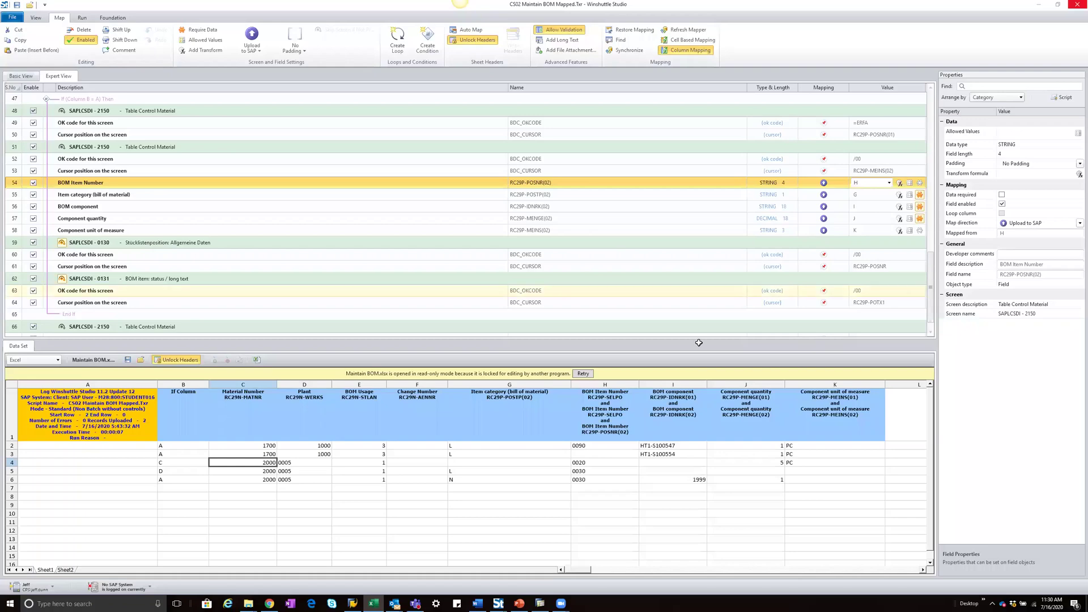
pyautogui.click(582, 374)
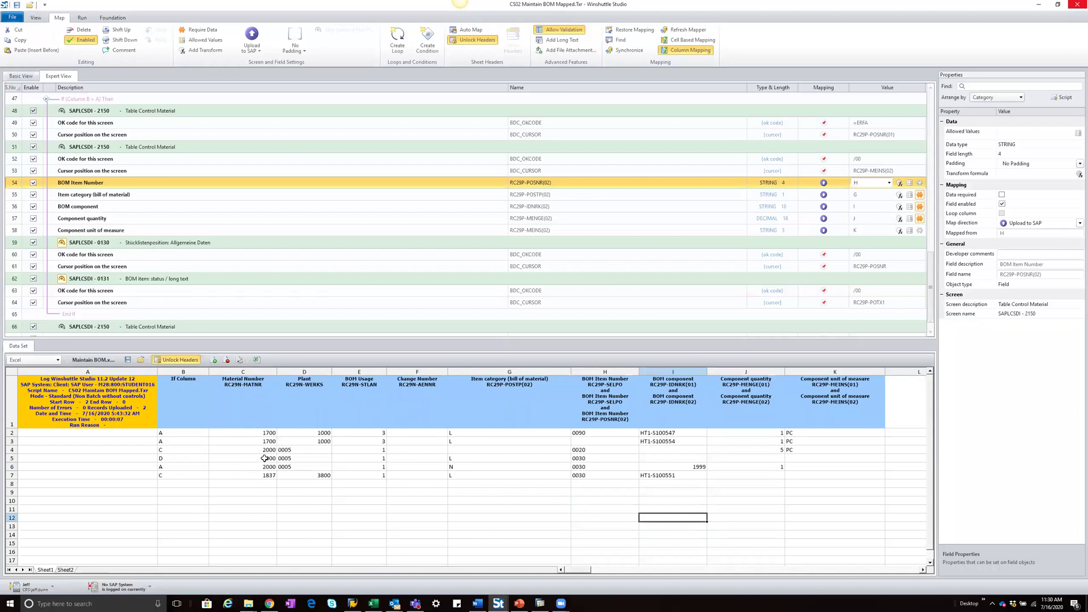
# Step: Examine the change, delete and add entries in rows 4 to 7, checking plant, quantity, item category, material and component
pyautogui.click(282, 449)
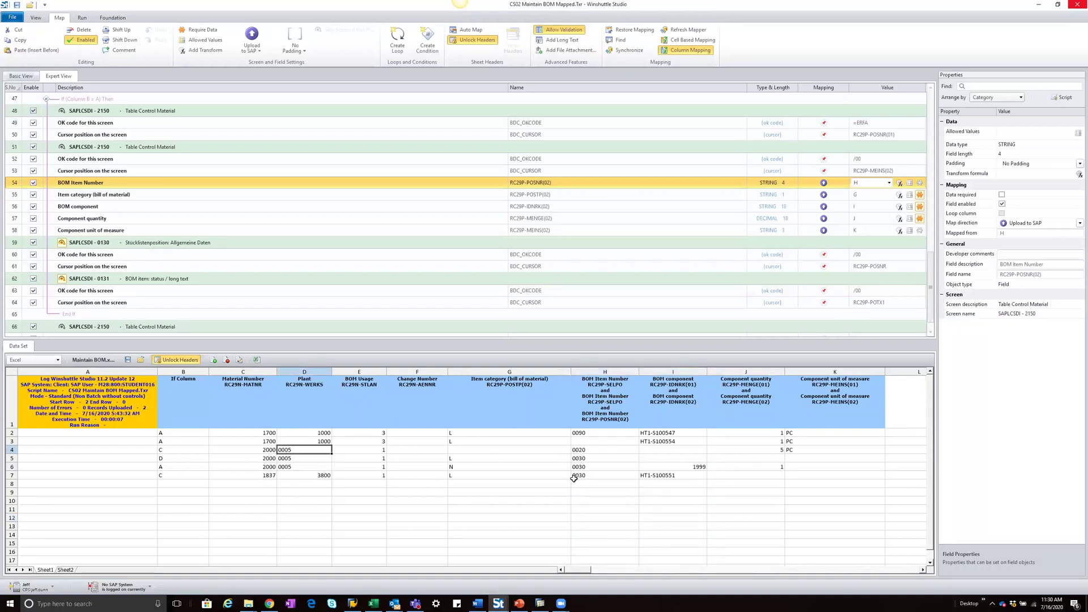
pyautogui.click(779, 449)
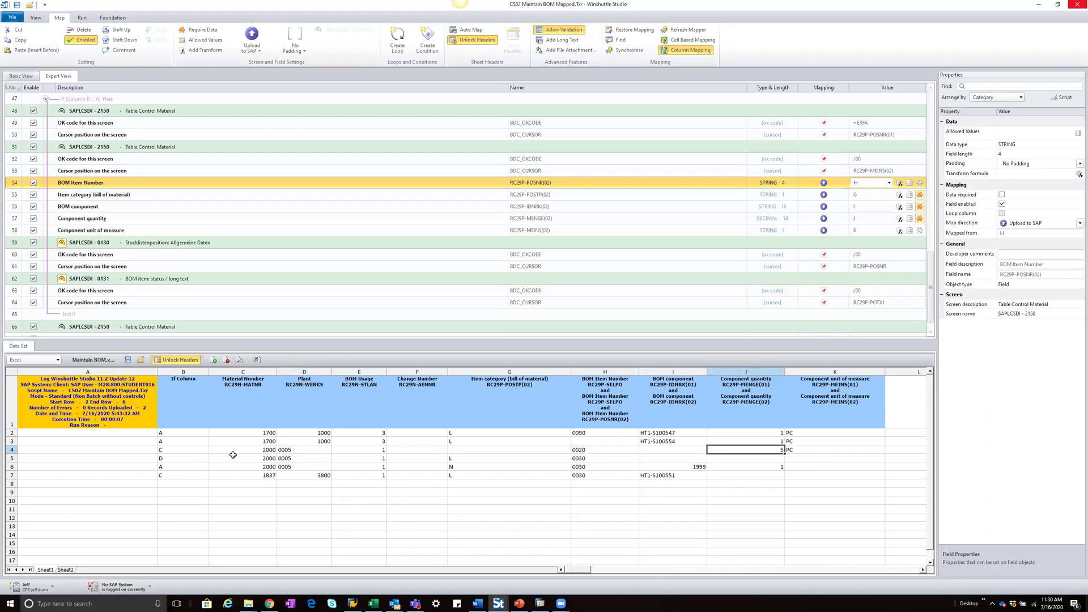
pyautogui.click(457, 459)
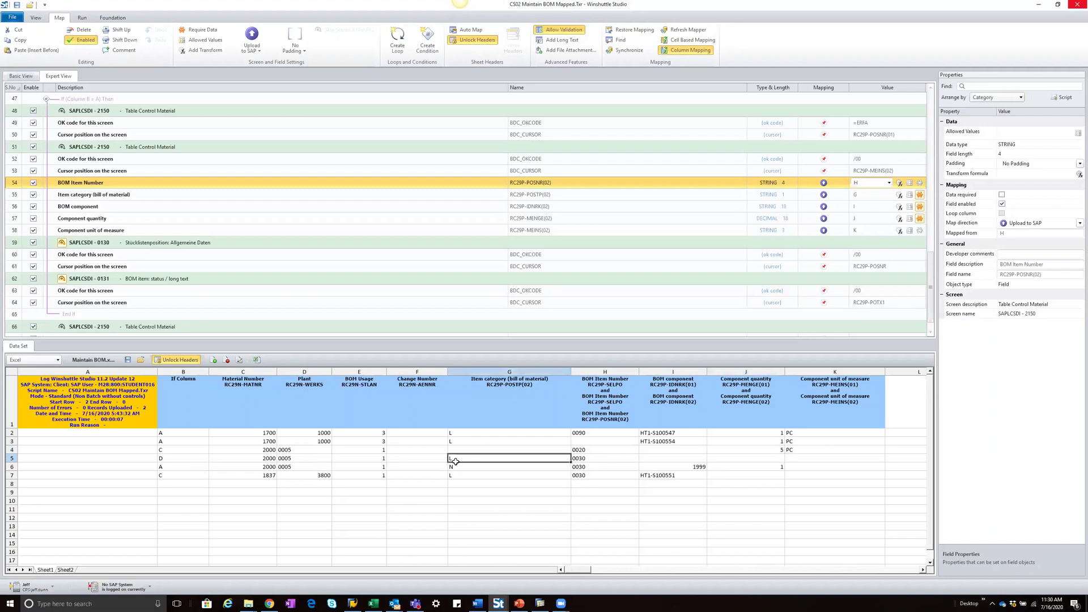
pyautogui.click(454, 468)
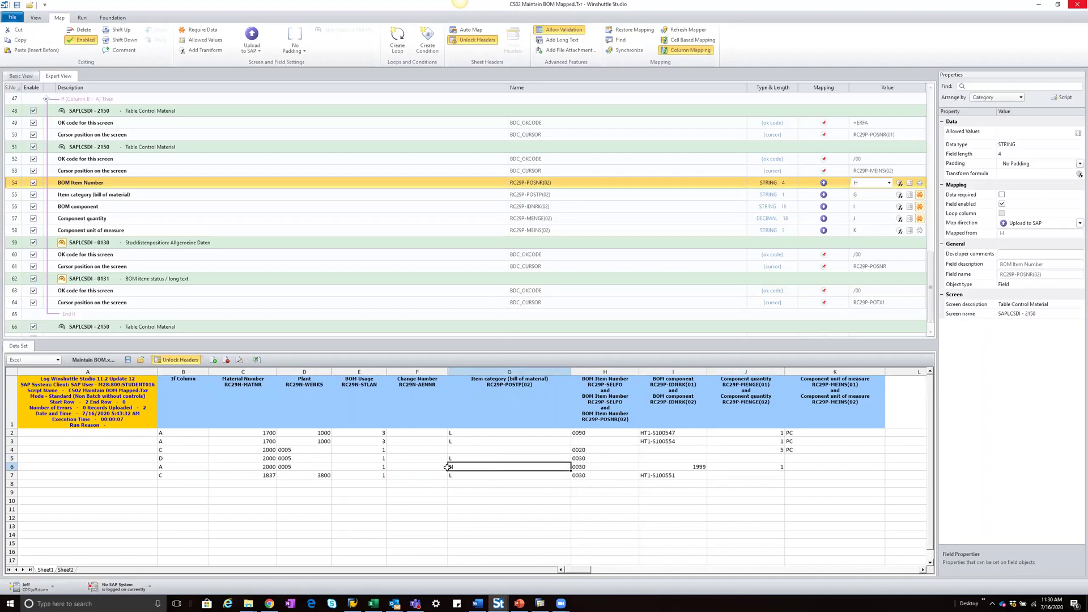
pyautogui.click(262, 480)
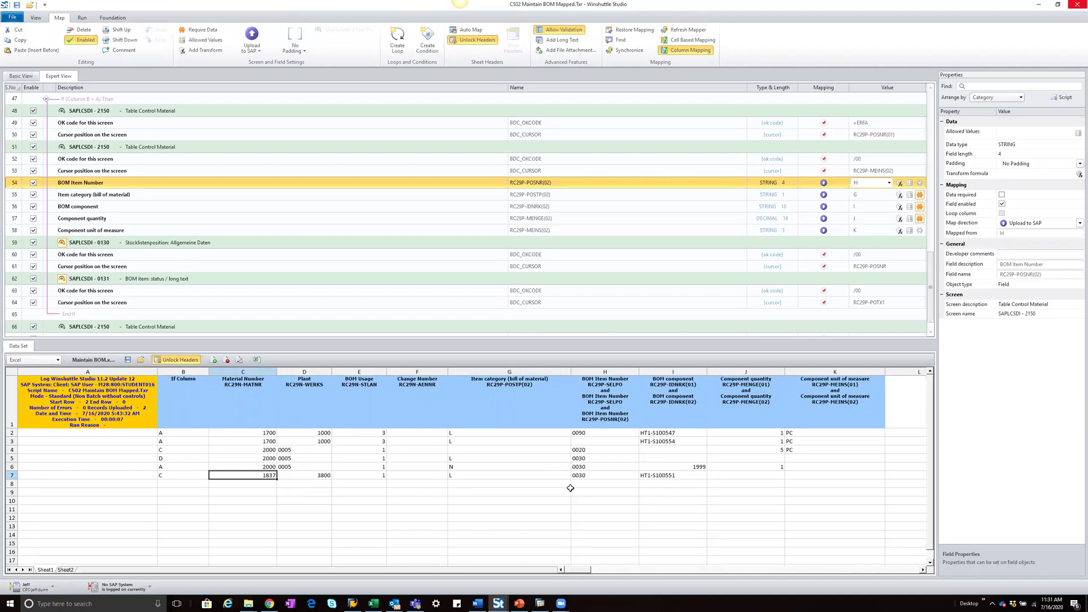
pyautogui.click(669, 475)
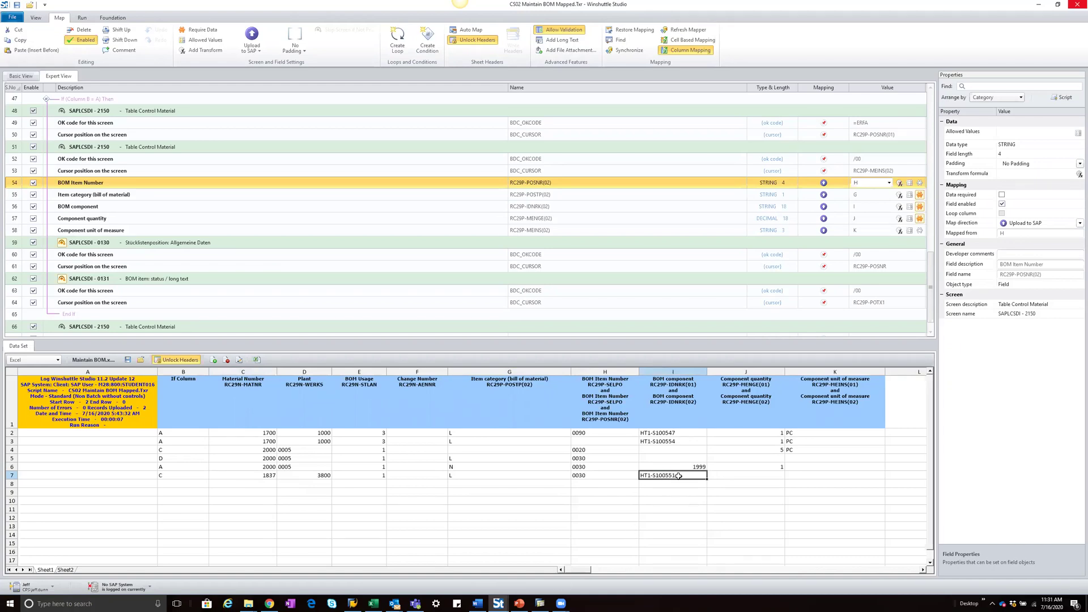
pyautogui.click(78, 21)
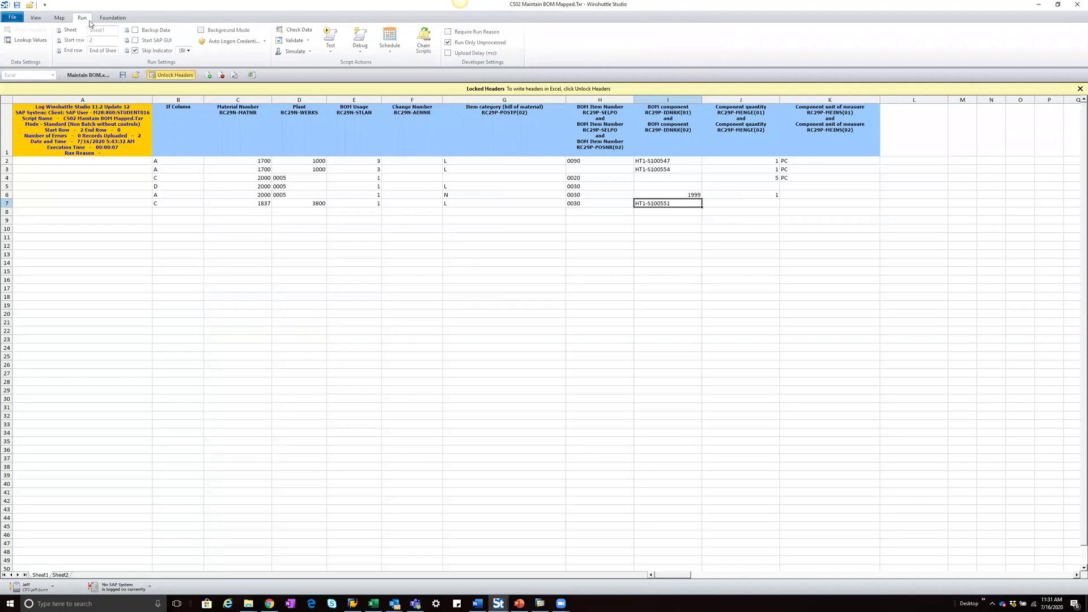
pyautogui.click(330, 38)
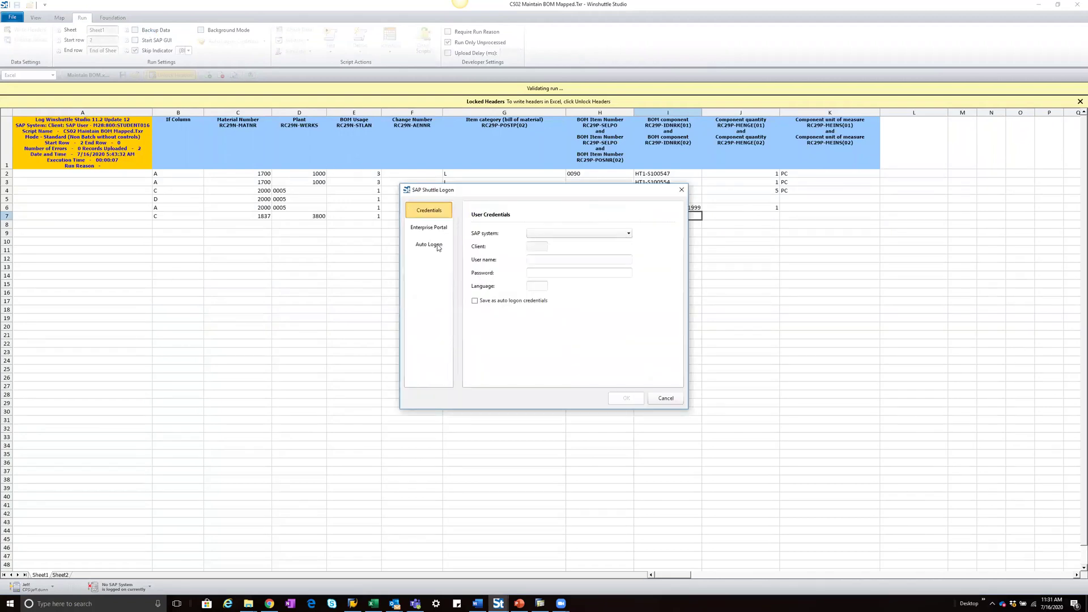
pyautogui.click(435, 244)
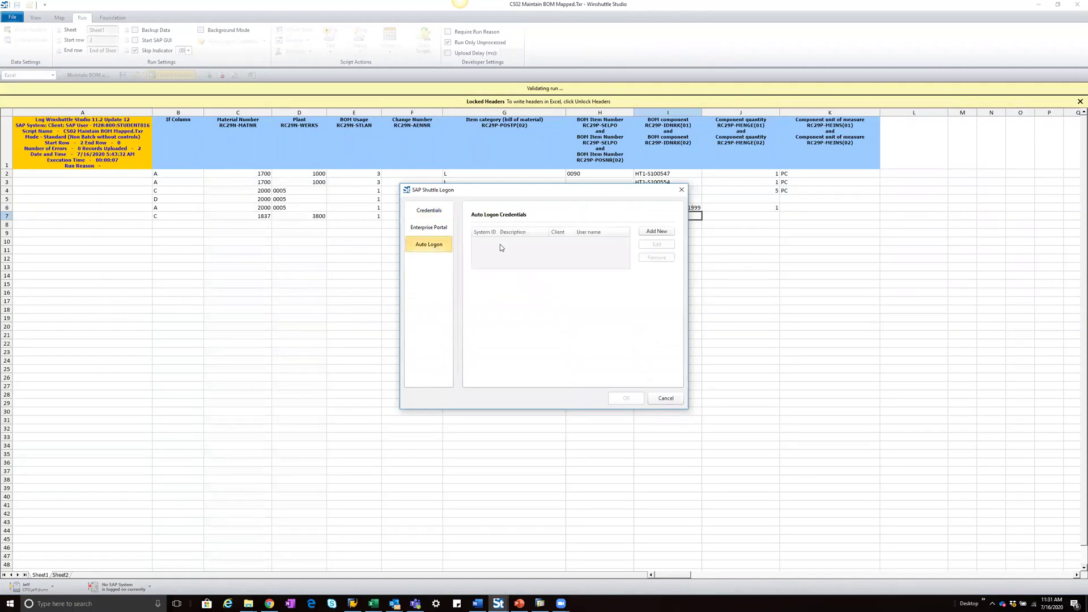
pyautogui.click(422, 229)
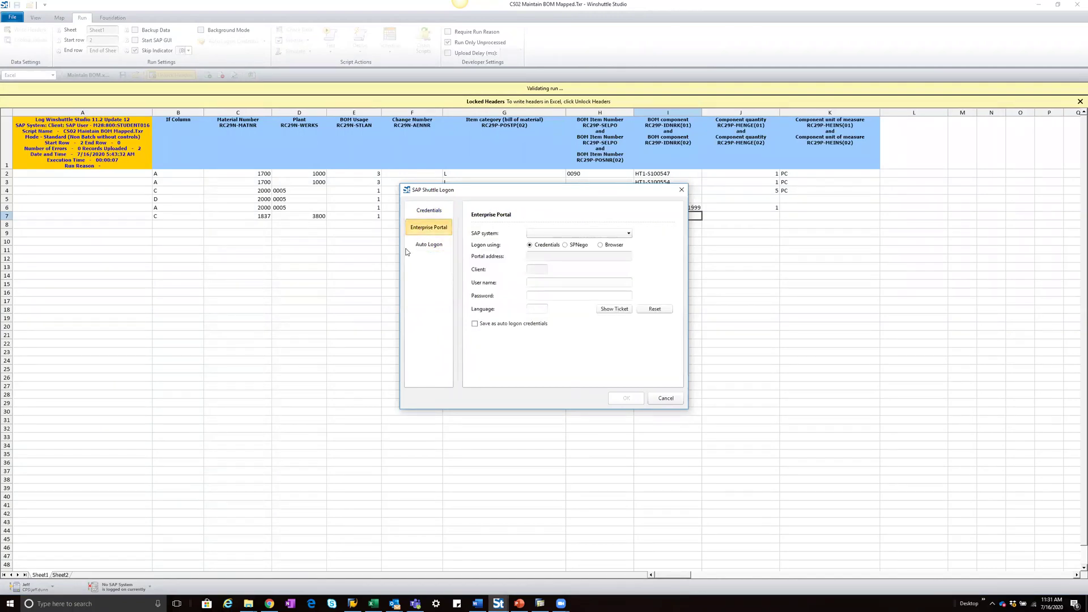
pyautogui.click(430, 247)
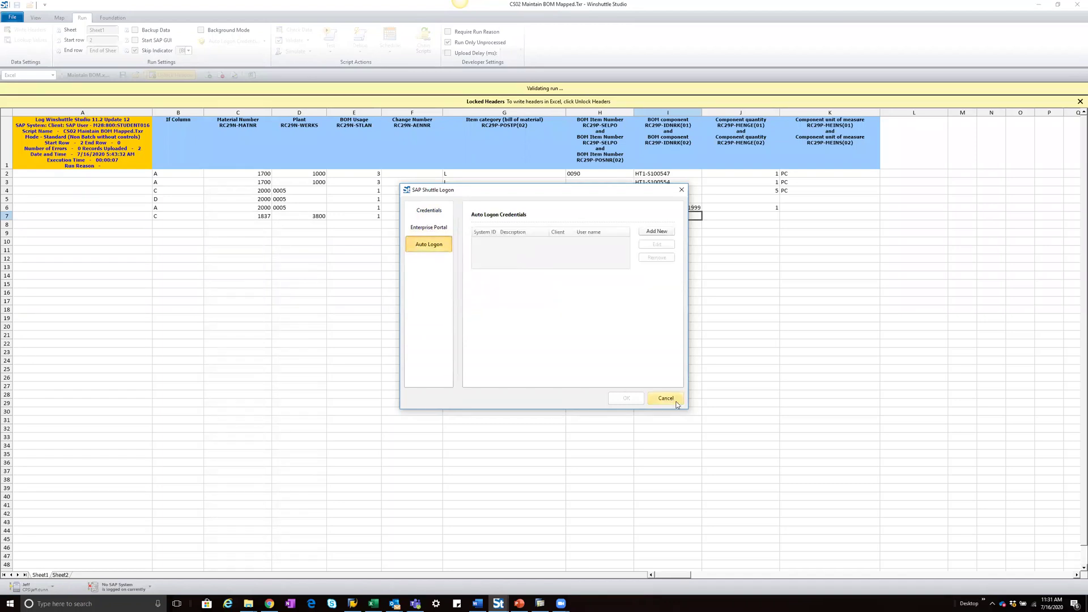
pyautogui.click(666, 398)
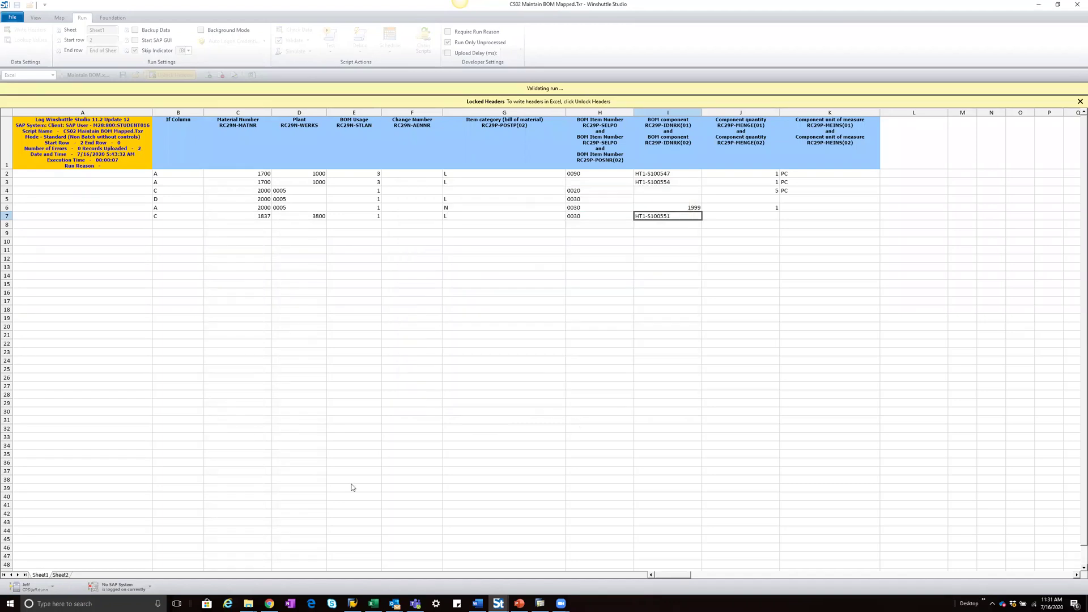
pyautogui.click(151, 589)
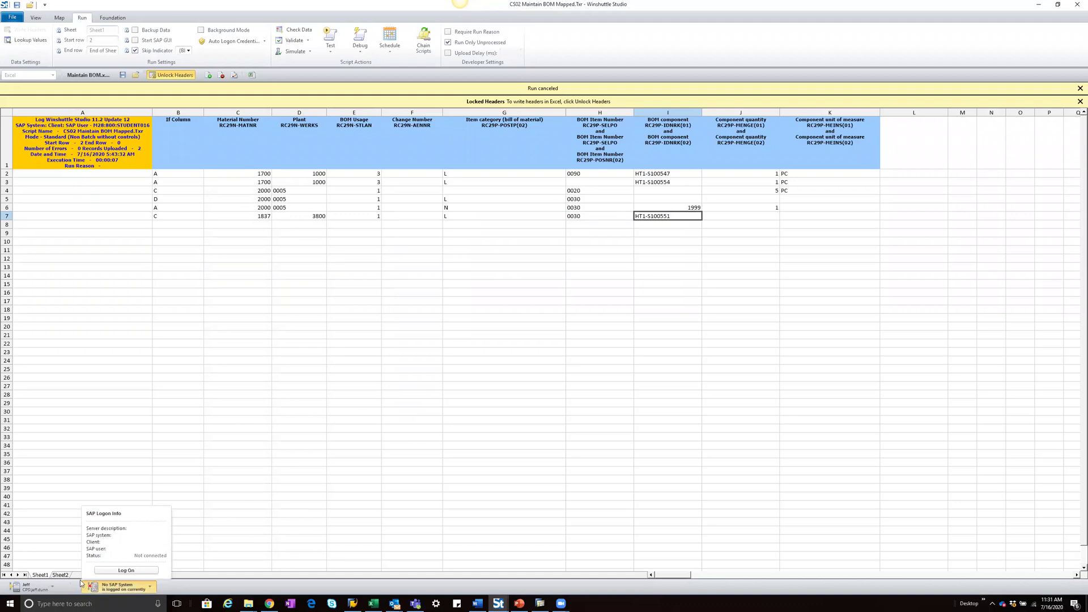
pyautogui.click(51, 590)
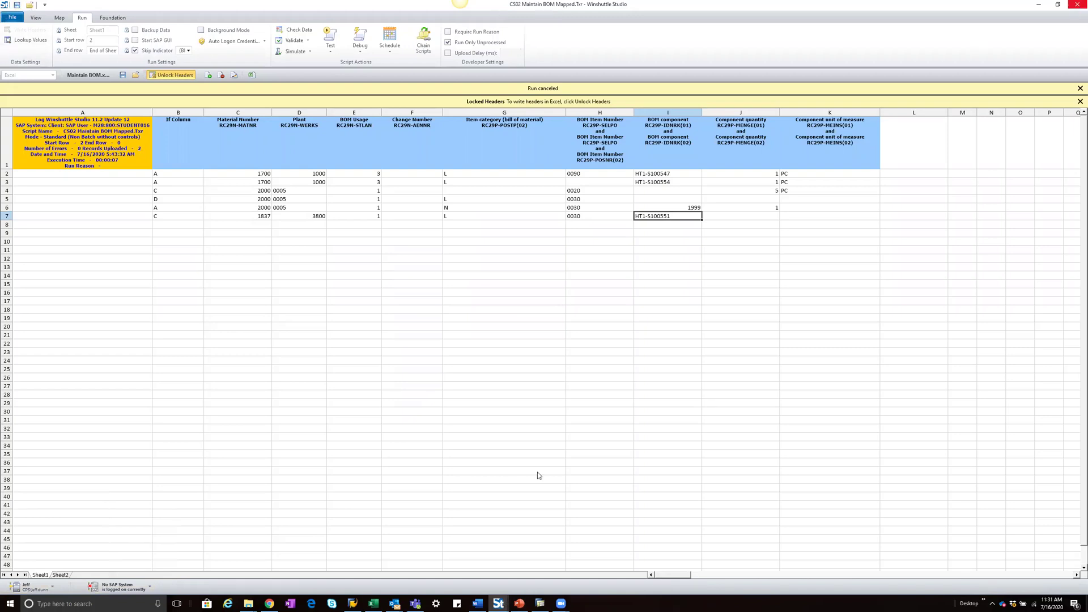
# Step: Switch to the untitled CS02 script and save both its script file and its data file on the computer
pyautogui.click(497, 603)
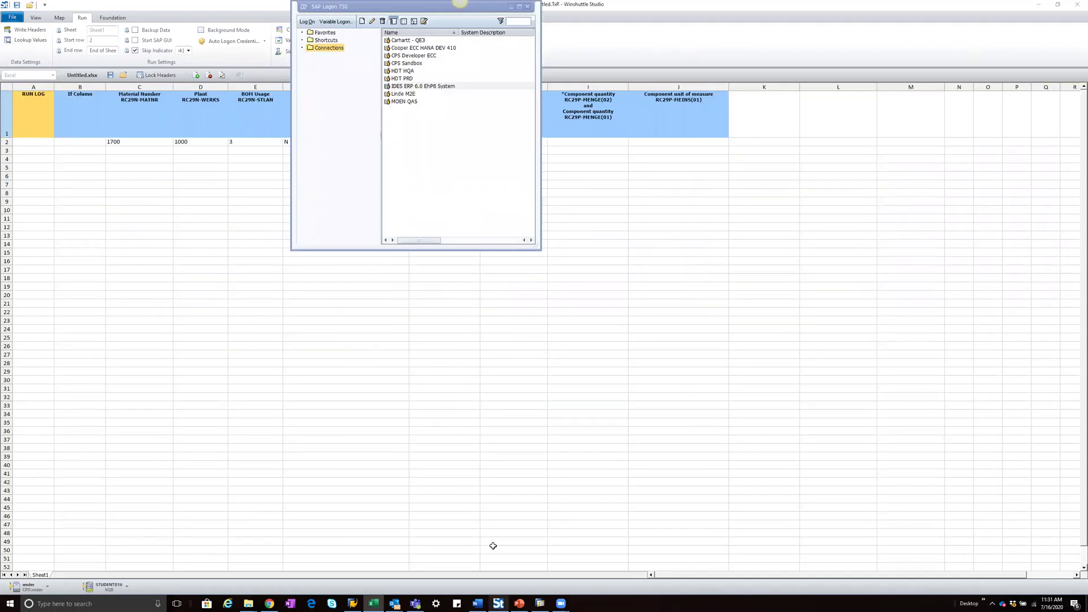
pyautogui.click(412, 378)
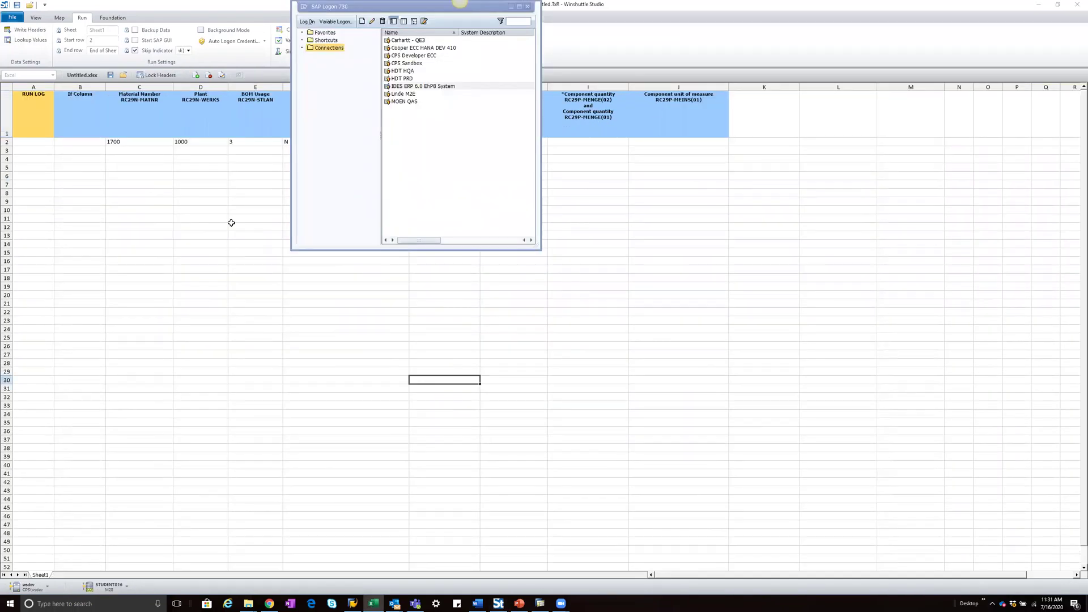
pyautogui.click(11, 18)
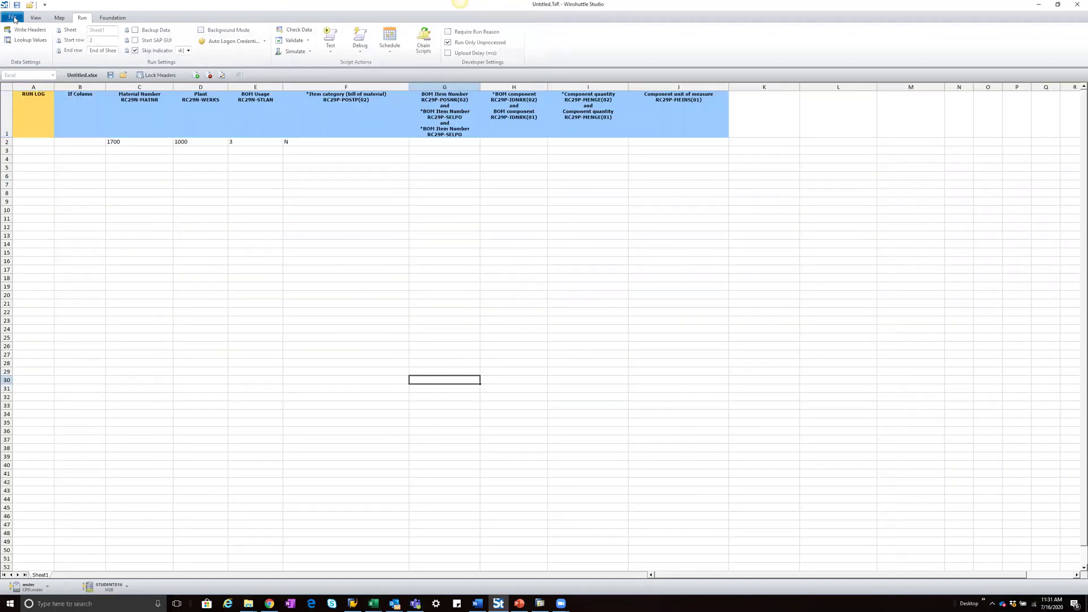
pyautogui.click(15, 20)
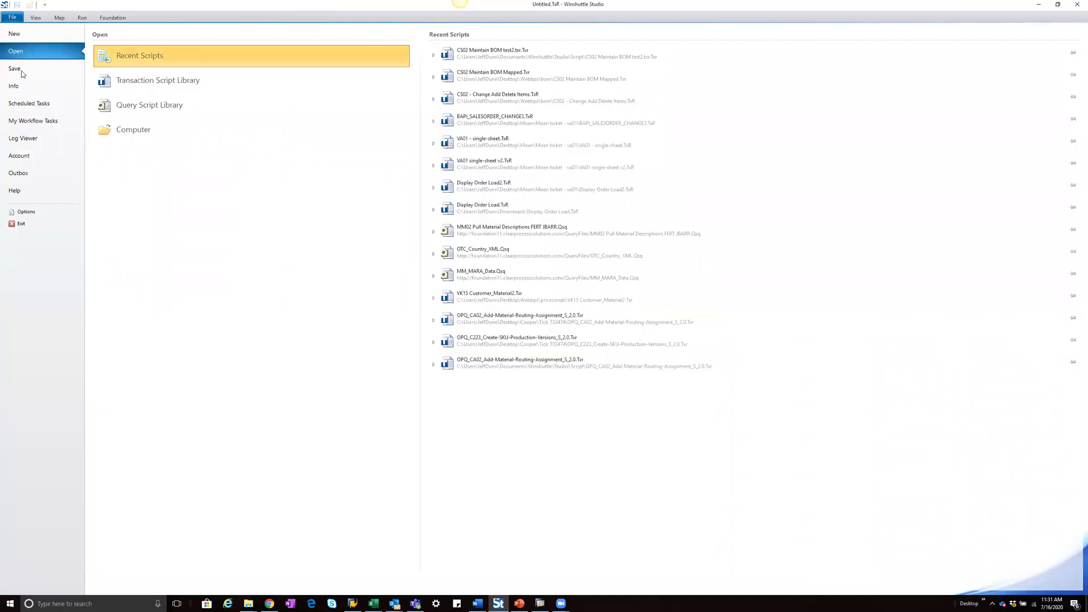
pyautogui.press('Escape')
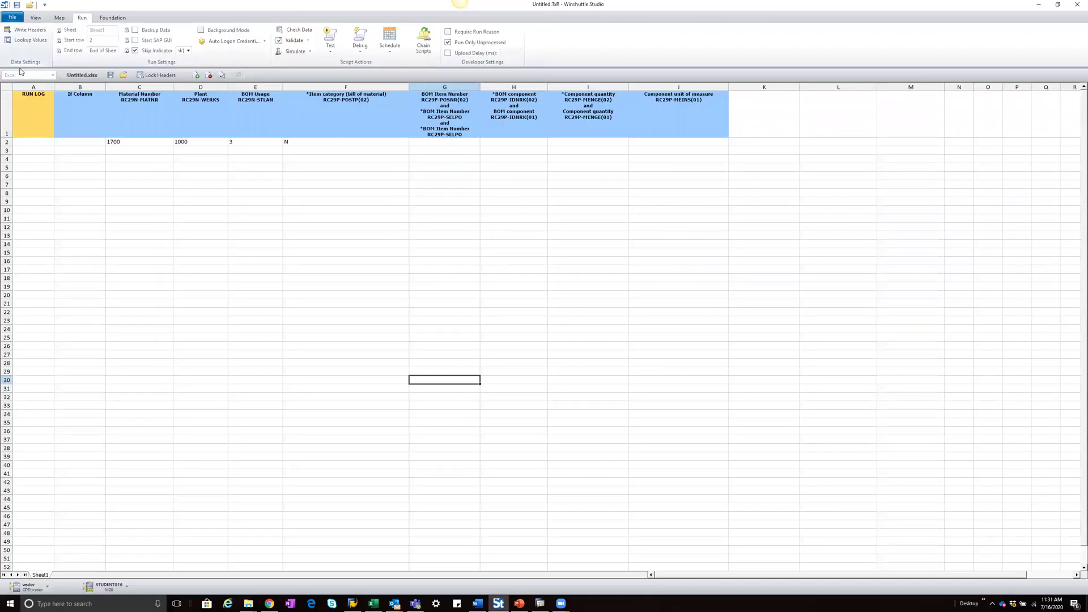
pyautogui.click(10, 19)
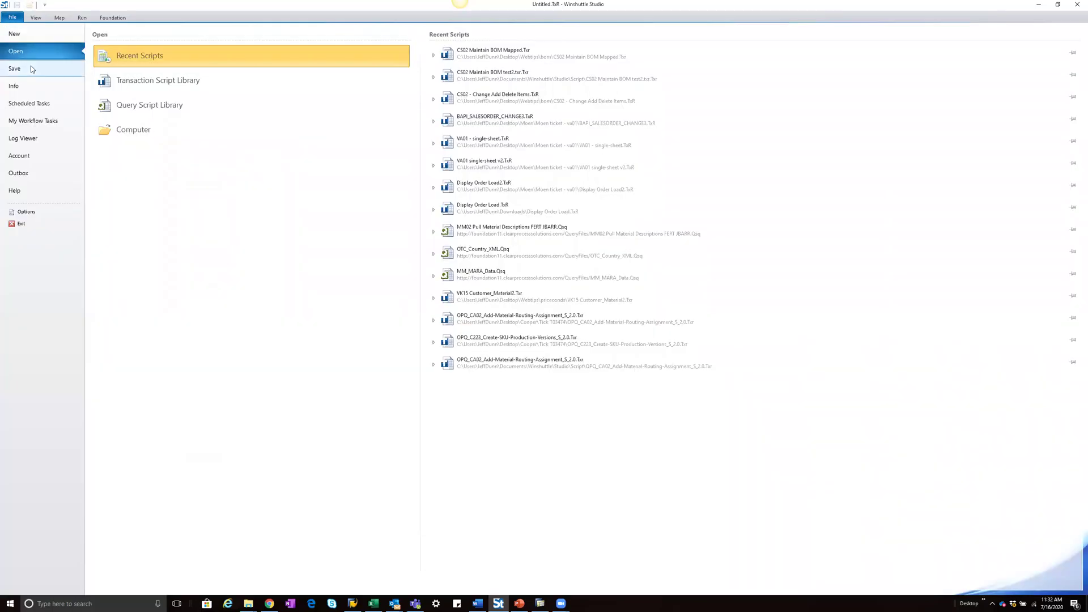
pyautogui.click(24, 71)
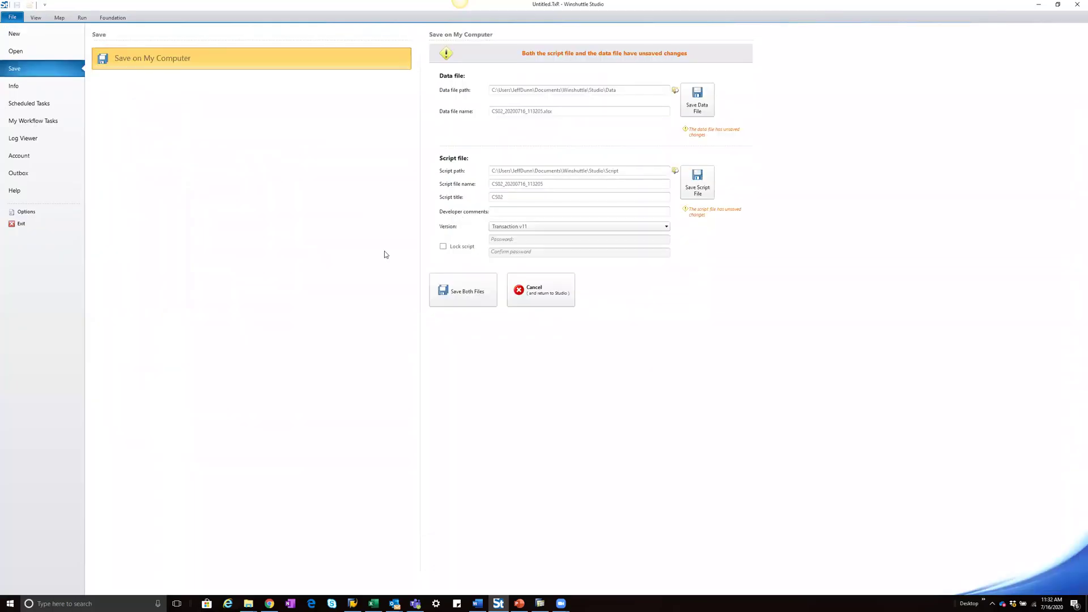
pyautogui.click(454, 286)
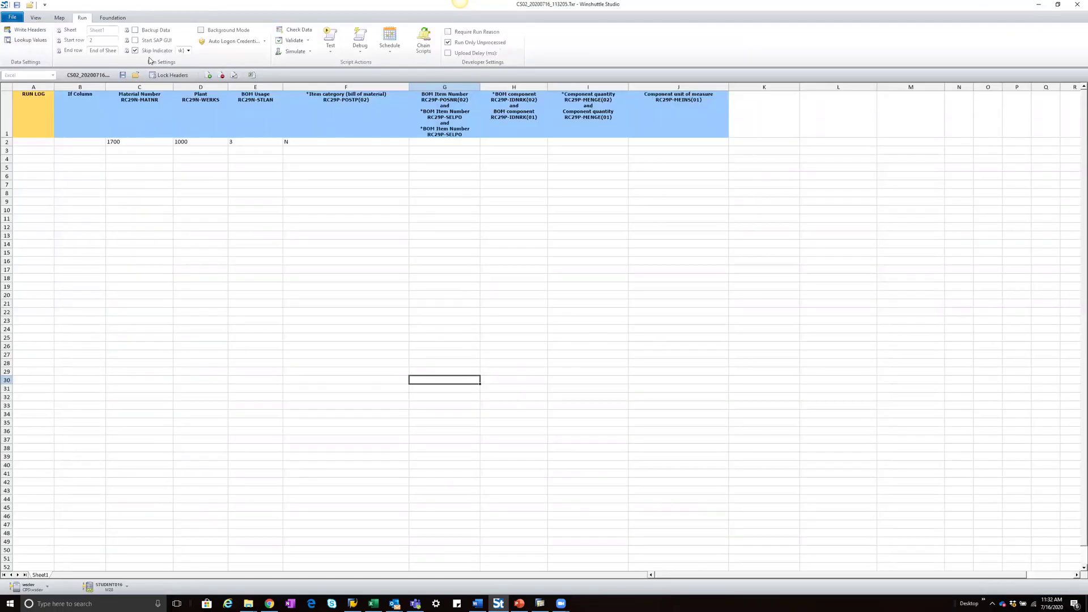
# Step: Open the CS02 Maintain BOM Mapped script from the recent scripts
pyautogui.click(12, 20)
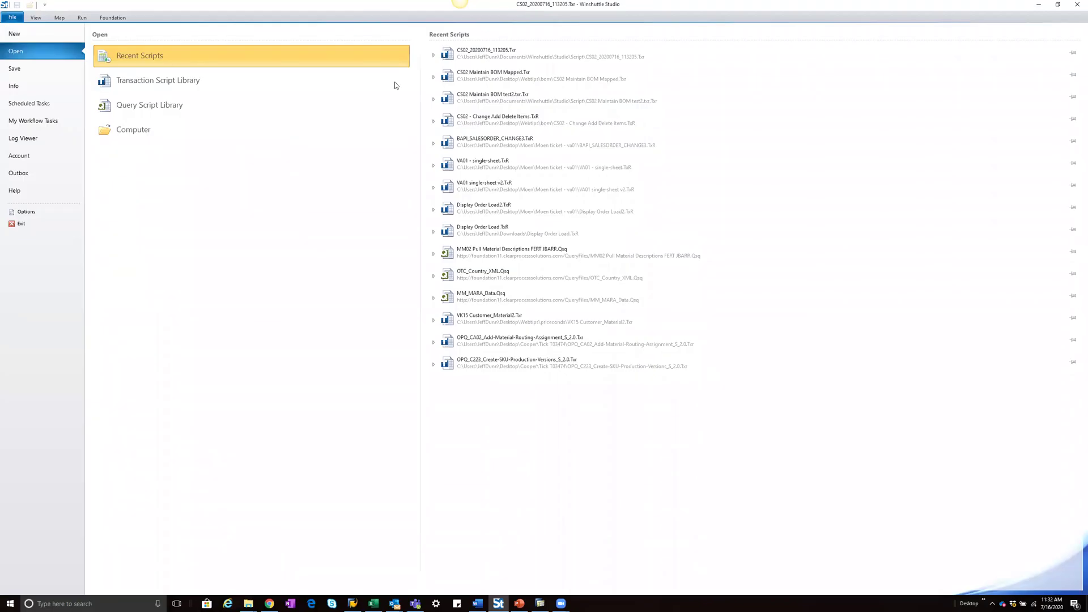
pyautogui.press('Escape')
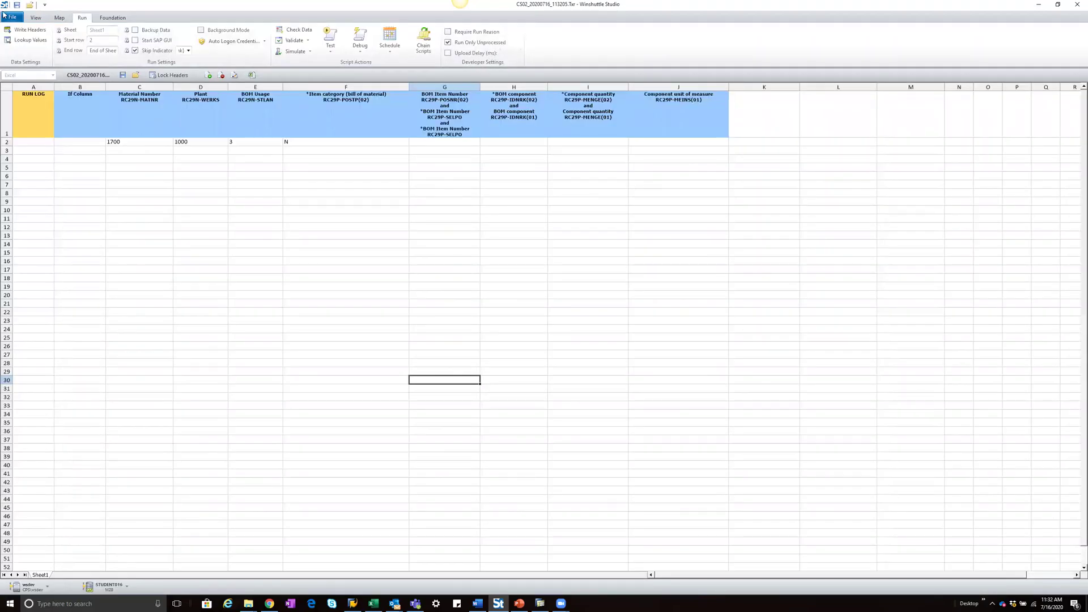
pyautogui.click(7, 17)
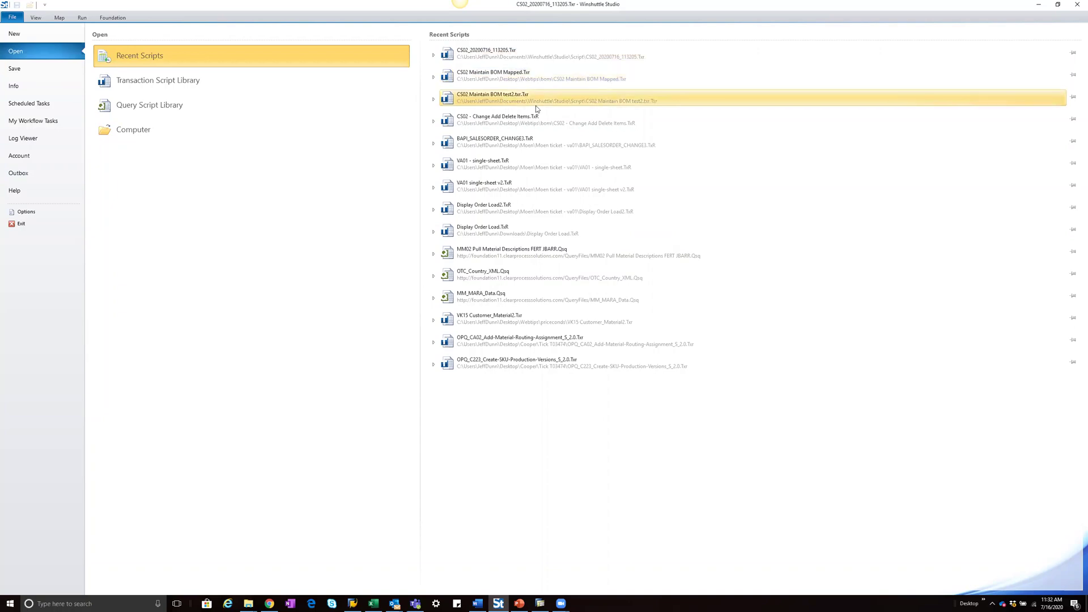
pyautogui.click(519, 78)
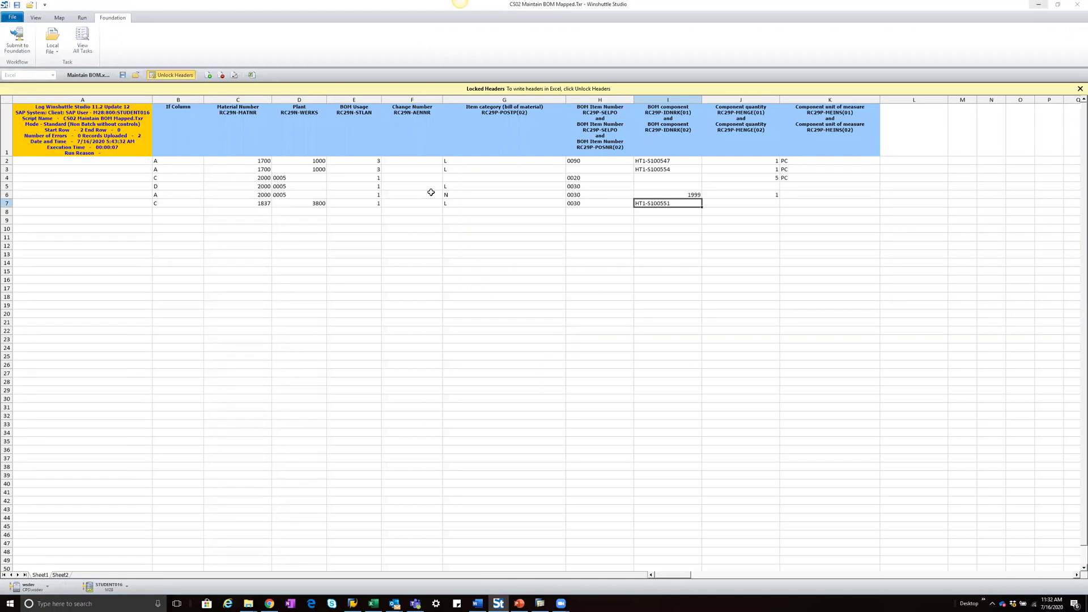
# Step: Examine the BOM item numbers in rows 2, 3, 5 and 6 and the item categories in rows 5 and 6
pyautogui.click(103, 162)
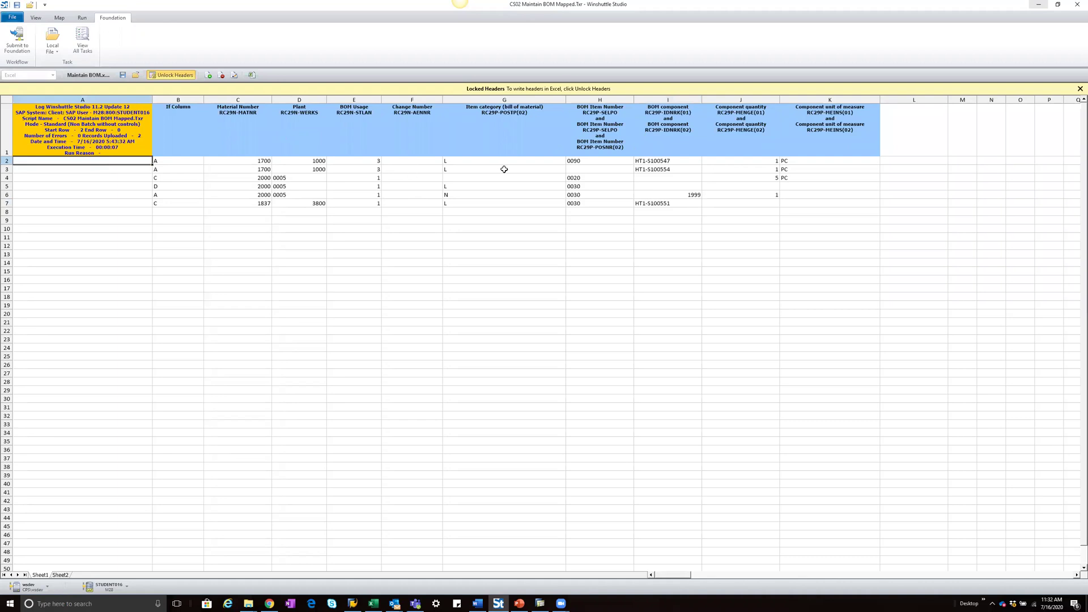
pyautogui.click(581, 161)
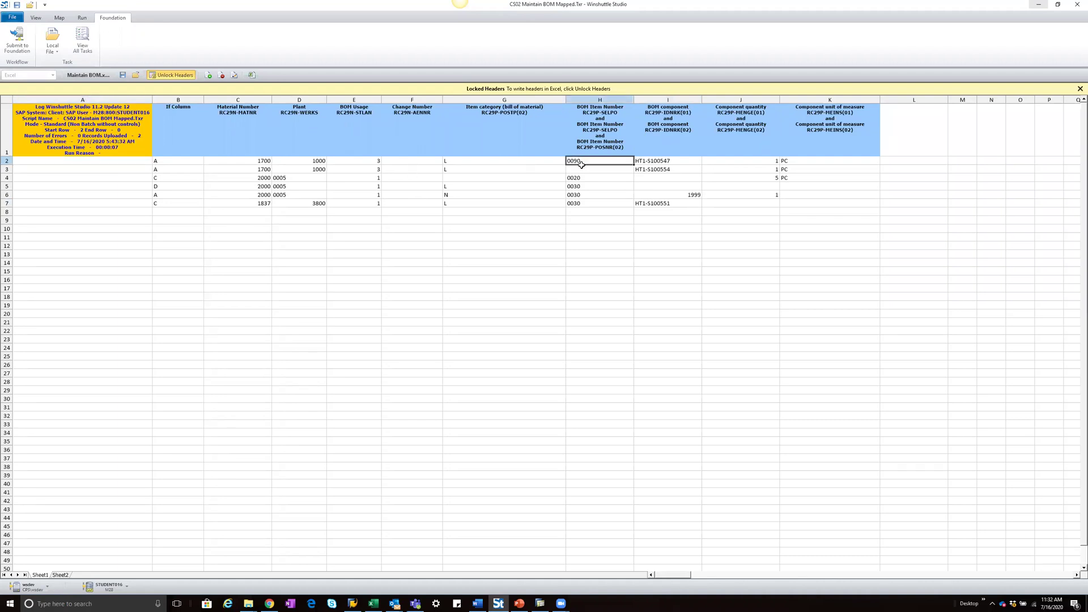
pyautogui.click(578, 166)
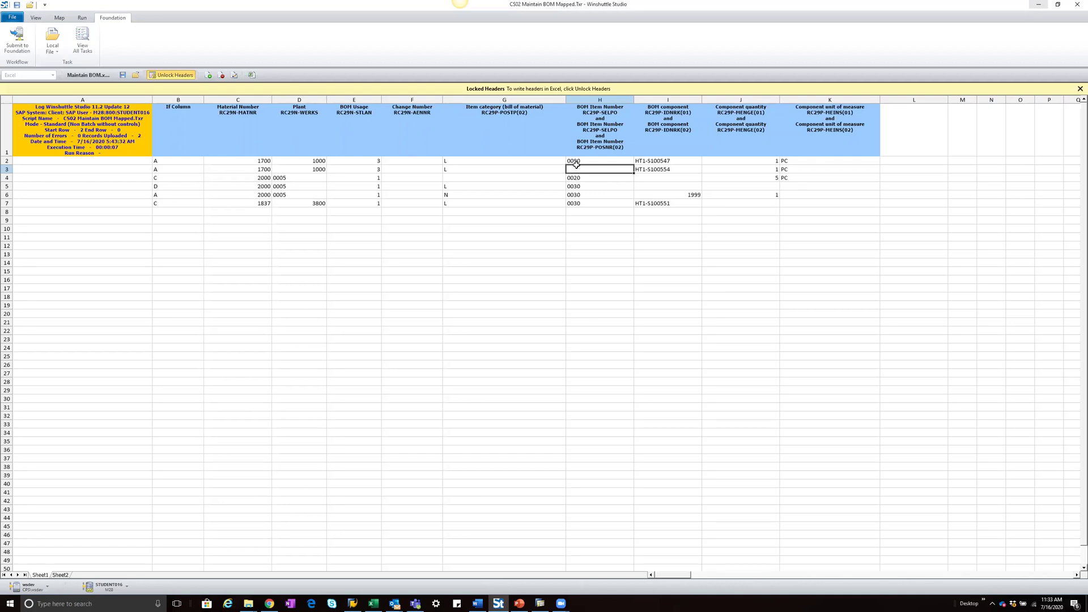
pyautogui.click(573, 163)
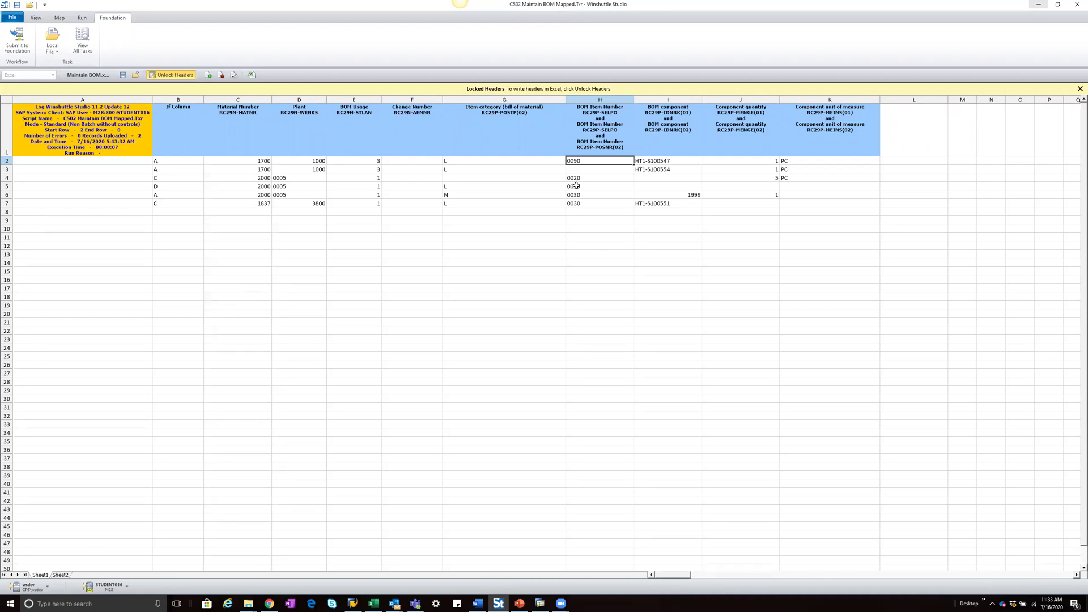
pyautogui.click(576, 186)
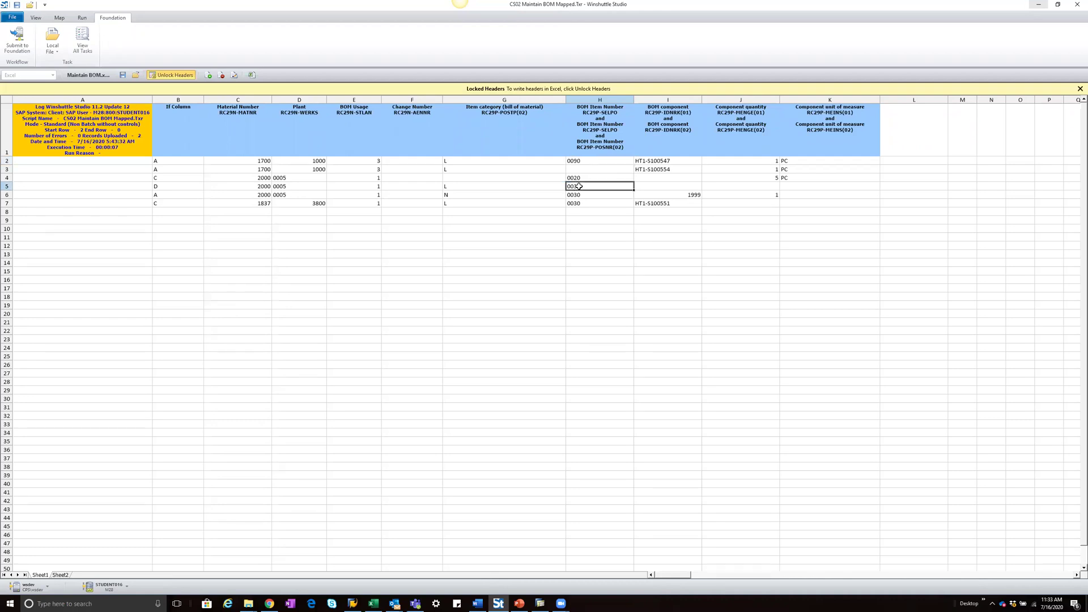
pyautogui.click(450, 187)
pyautogui.write('L')
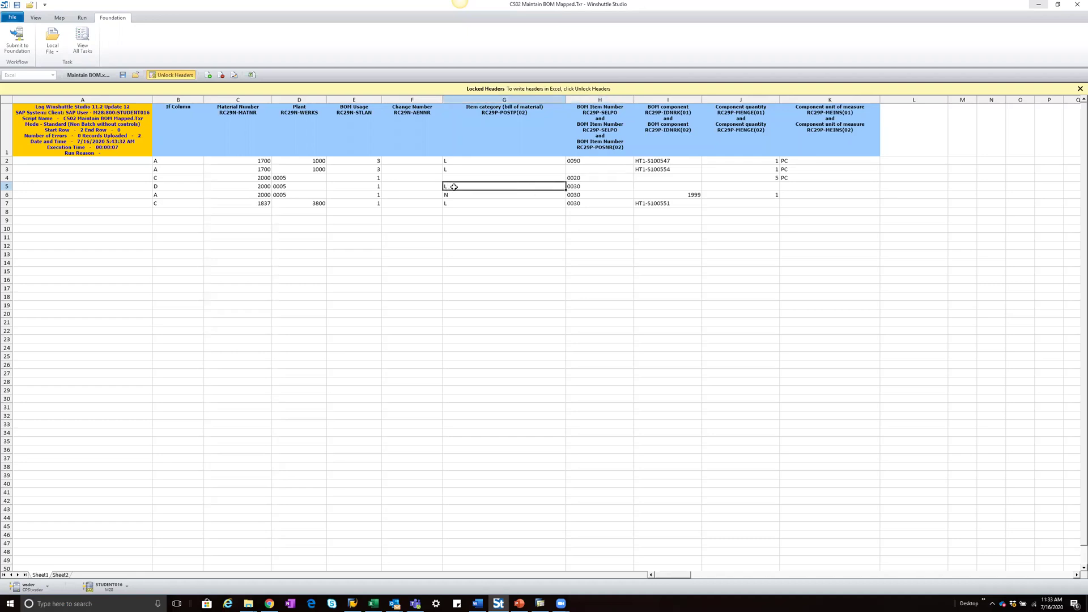
pyautogui.click(450, 195)
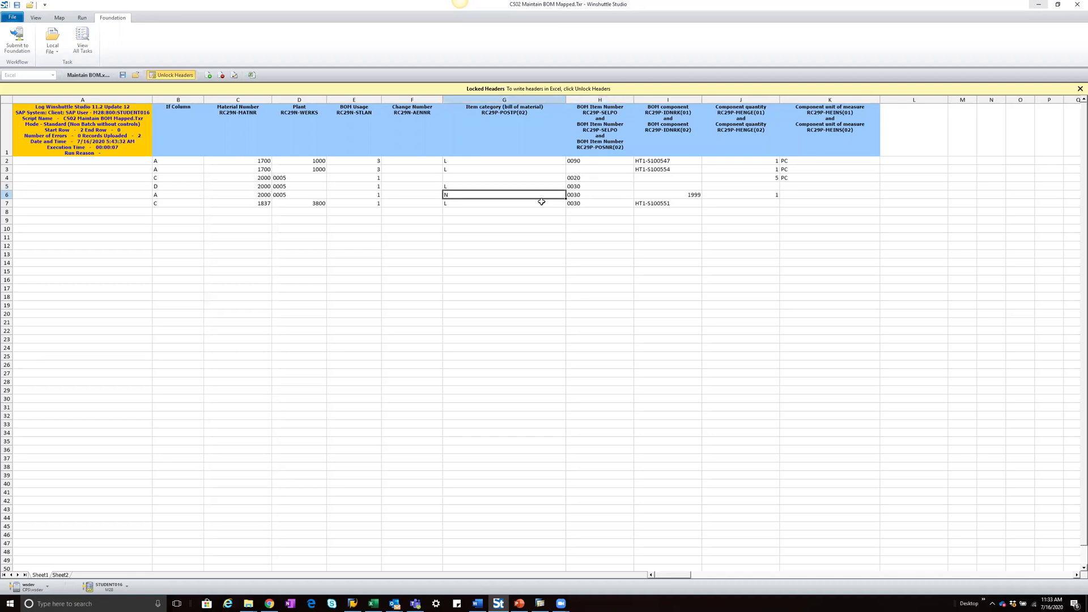
pyautogui.click(574, 196)
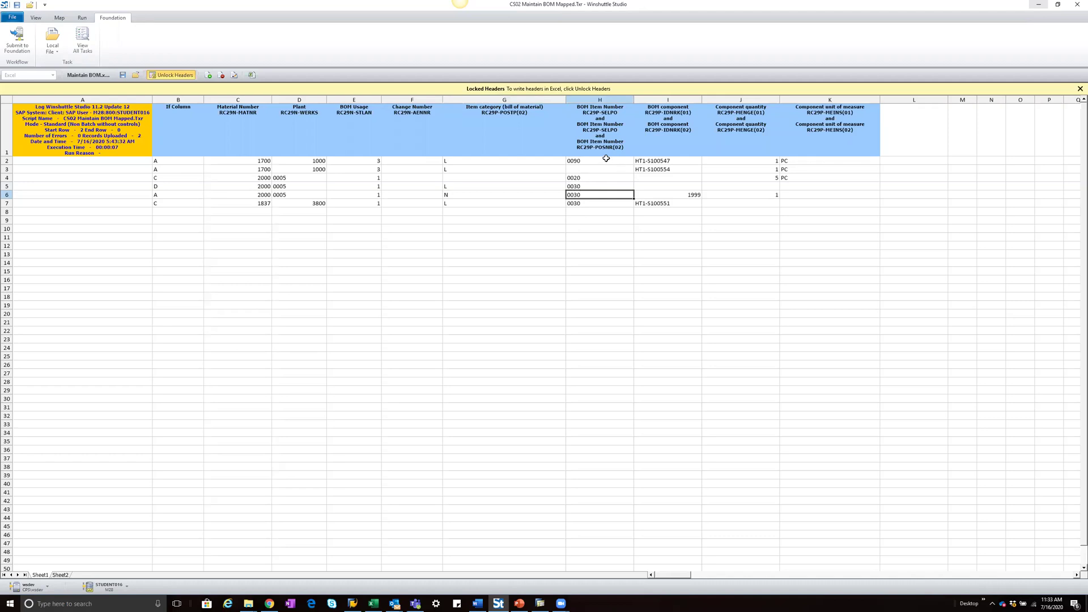
# Step: Run the CS02 Maintain BOM Mapped script on the add, change and delete rows of the data sheet
pyautogui.click(81, 18)
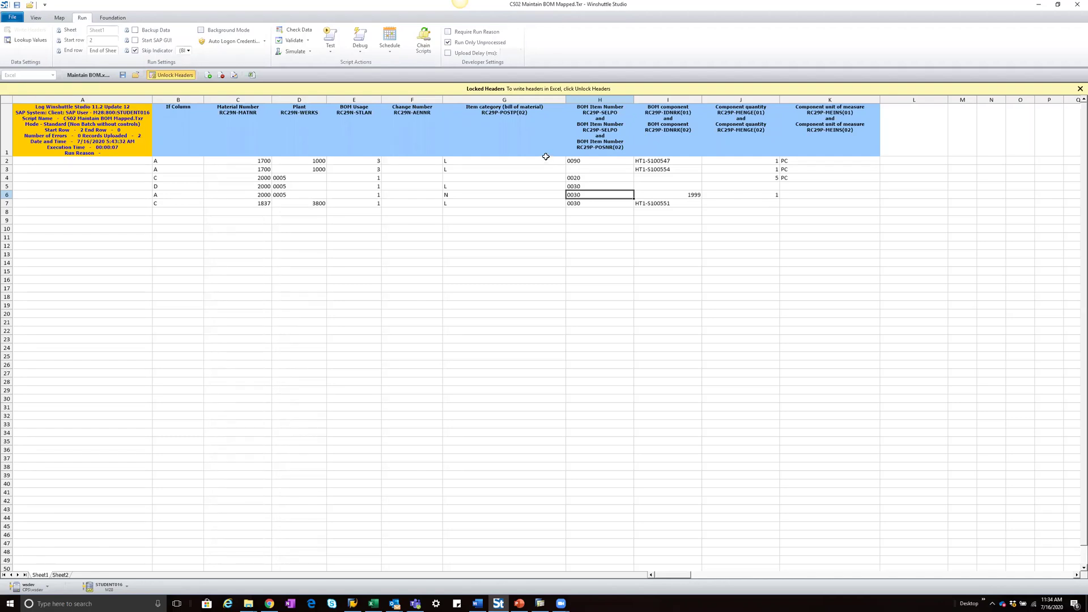
pyautogui.click(490, 176)
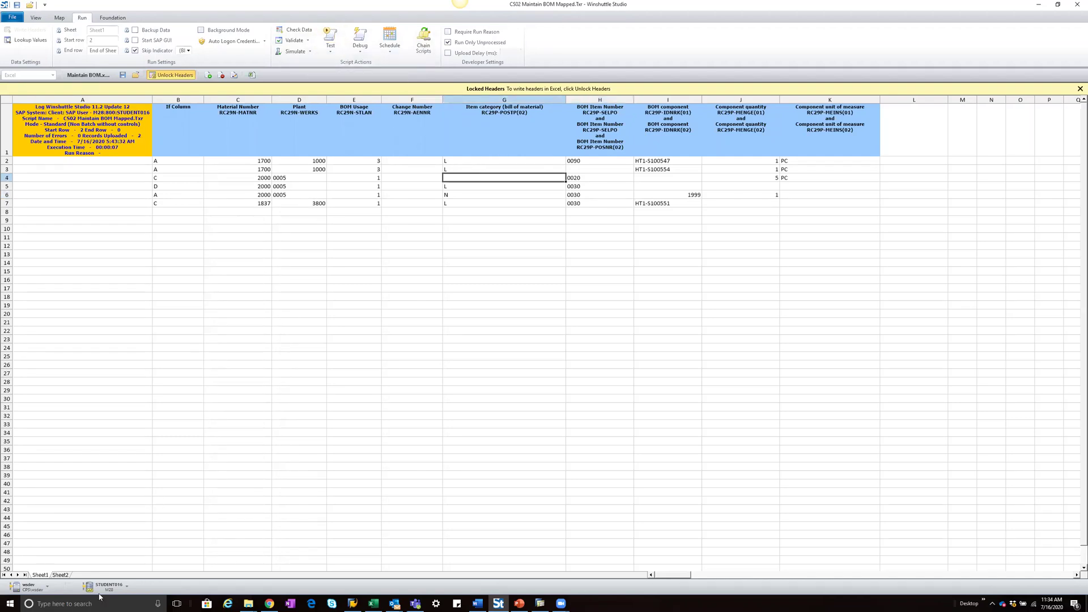
pyautogui.click(328, 31)
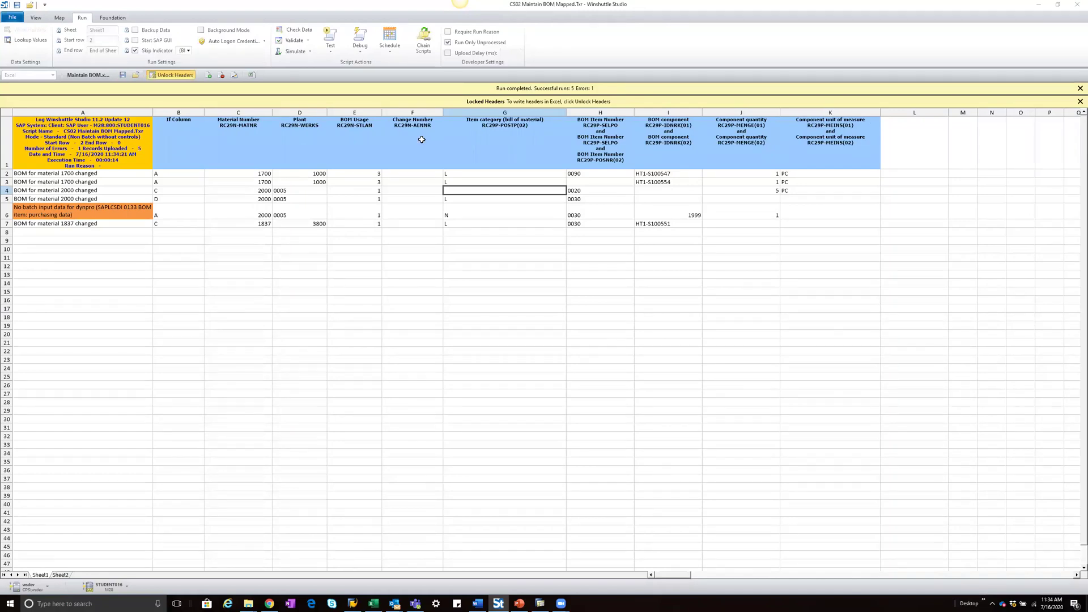
# Step: Examine the run log entry in row 6 and review the script's change, delete and add condition blocks in the expert view of the mapping
pyautogui.click(80, 213)
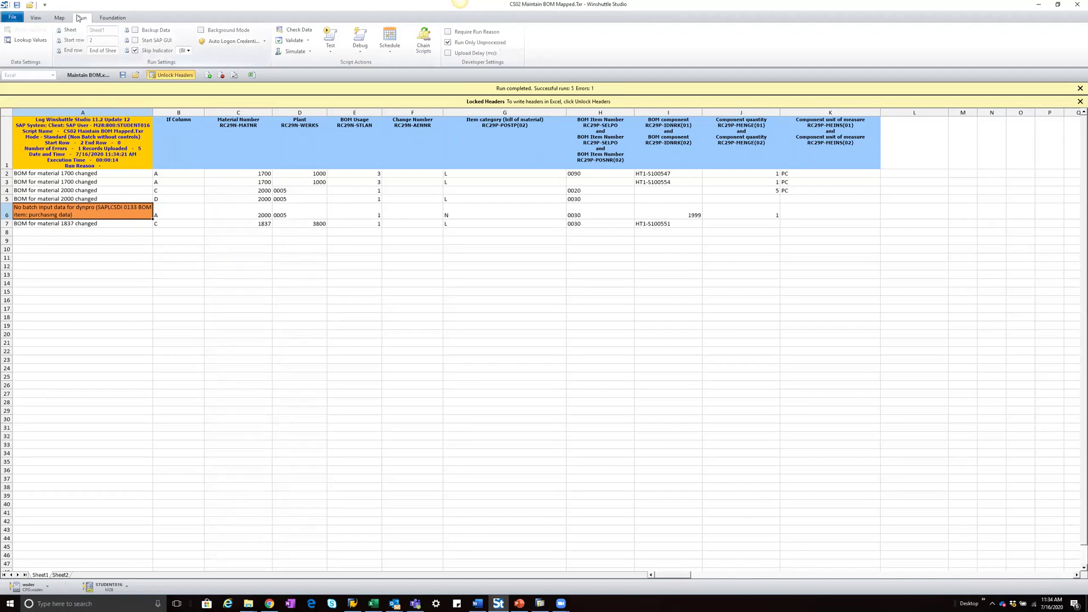
pyautogui.click(59, 18)
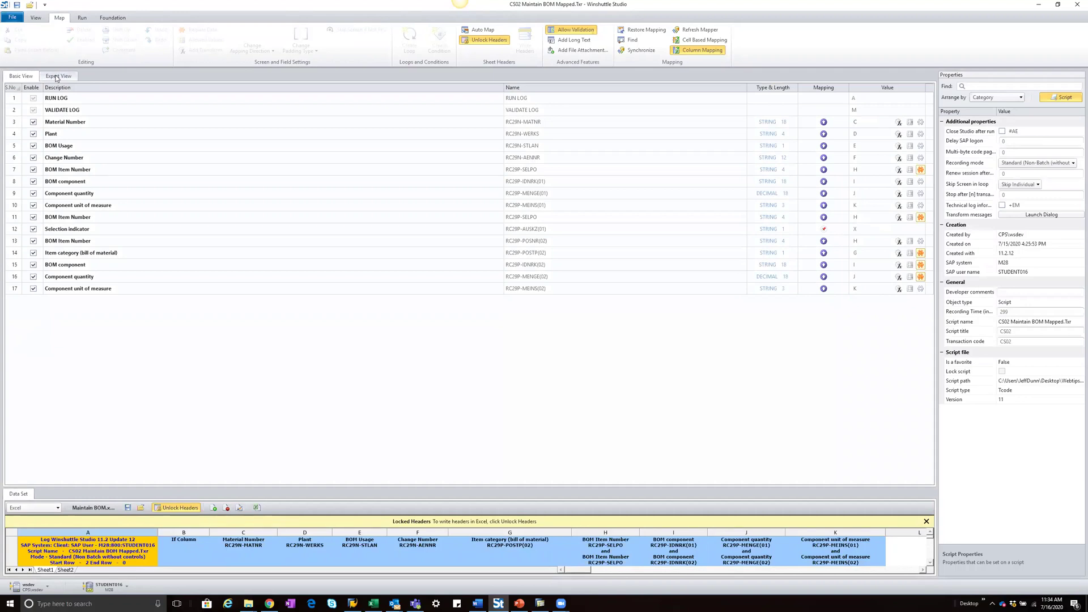
pyautogui.click(56, 77)
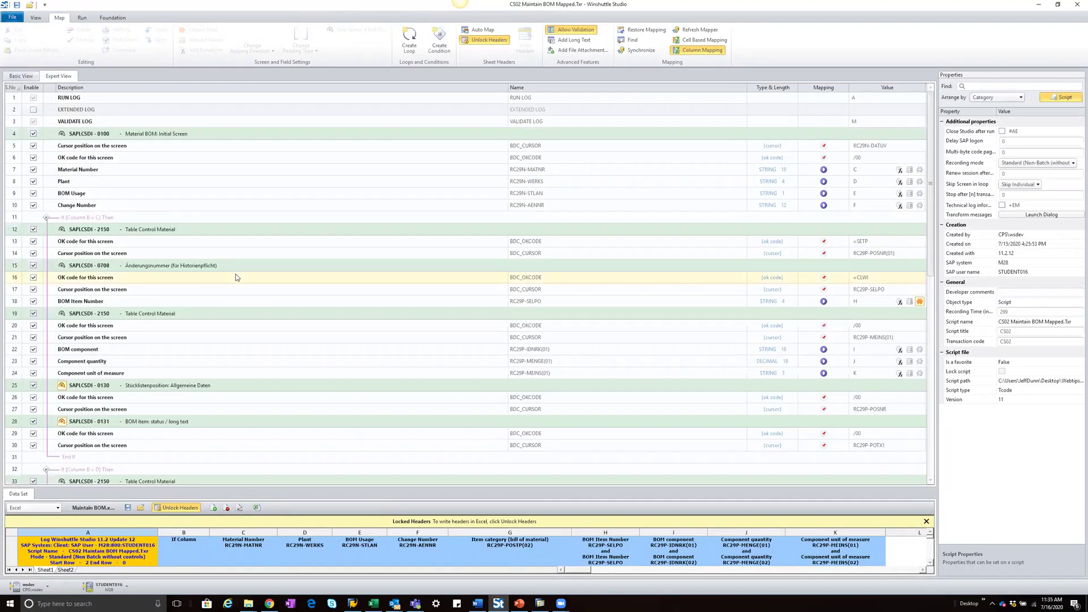
pyautogui.scroll(-3, 237, 275)
pyautogui.scroll(1, 235, 276)
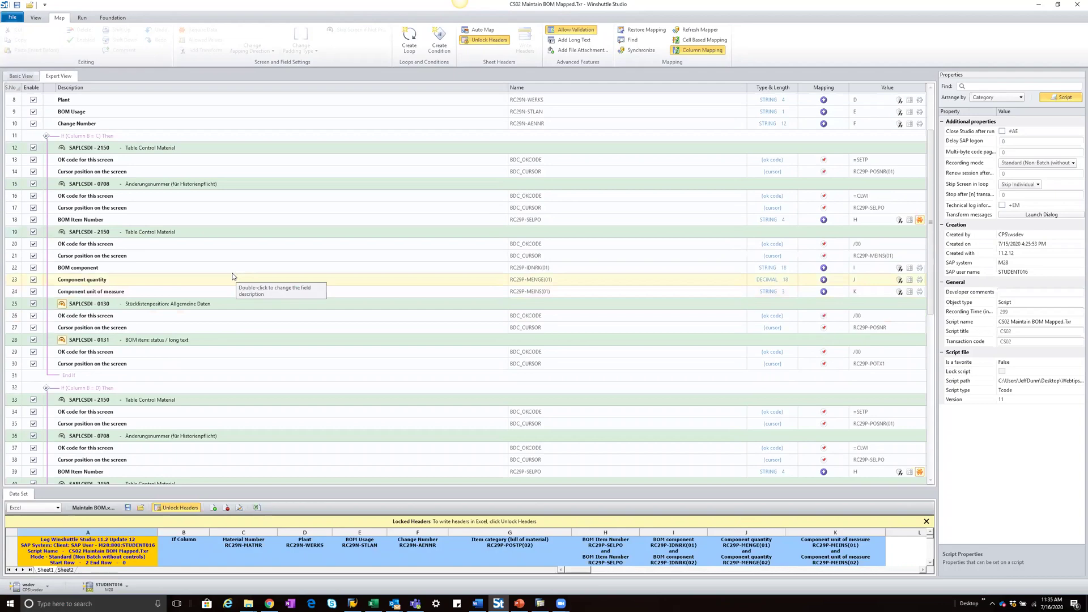
pyautogui.scroll(-3, 220, 285)
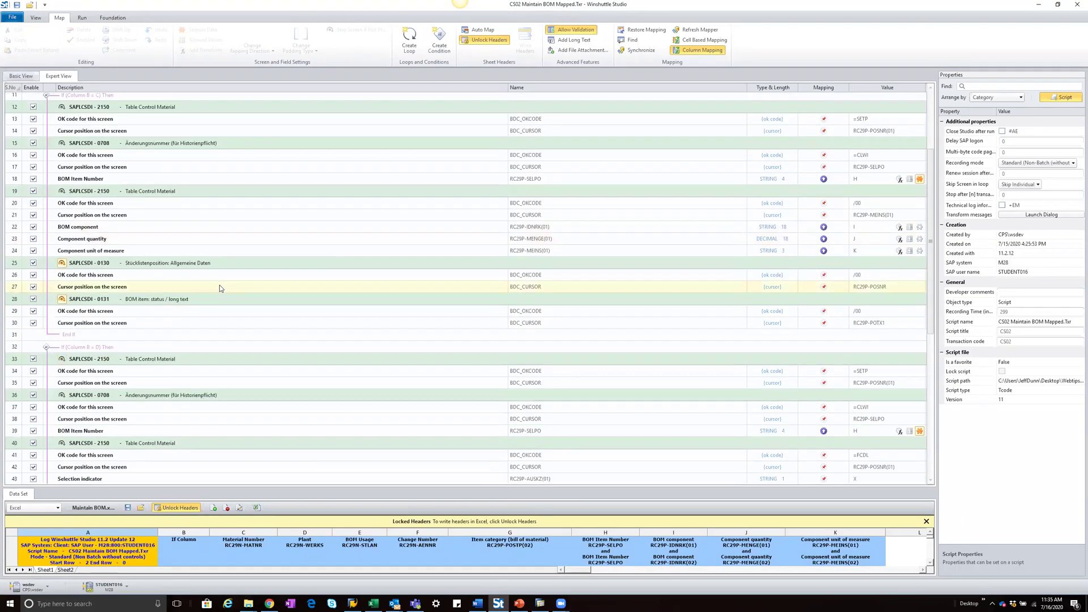
pyautogui.scroll(-7, 221, 288)
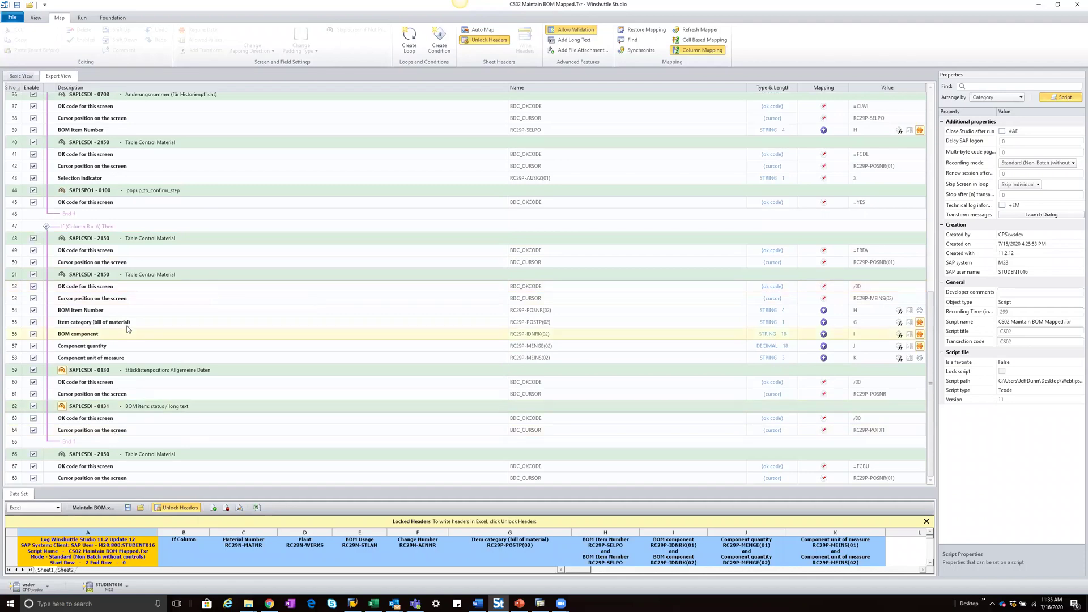
pyautogui.scroll(4, 129, 325)
pyautogui.scroll(3, 130, 325)
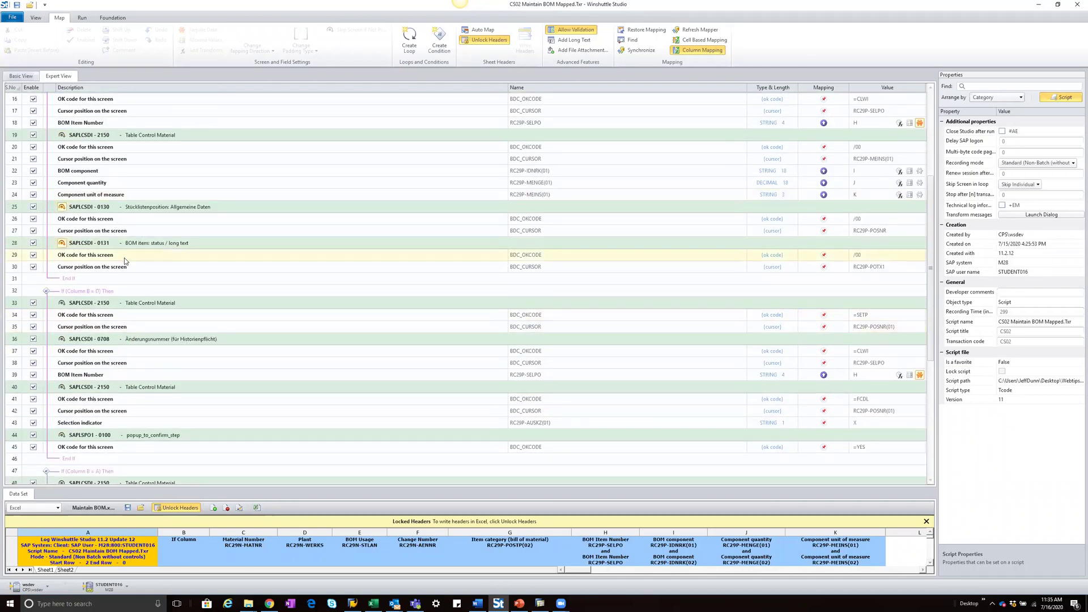
pyautogui.scroll(-7, 177, 299)
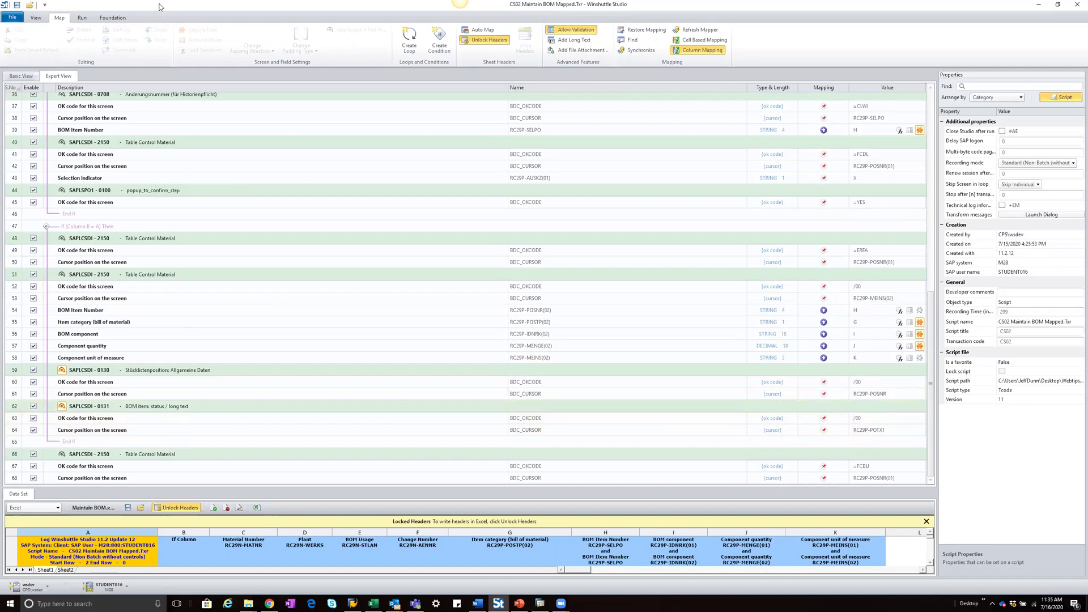
# Step: Return to the run results and review the If Column entries in rows 7, 4, 3 and 2, ending on row 2's material number
pyautogui.click(82, 18)
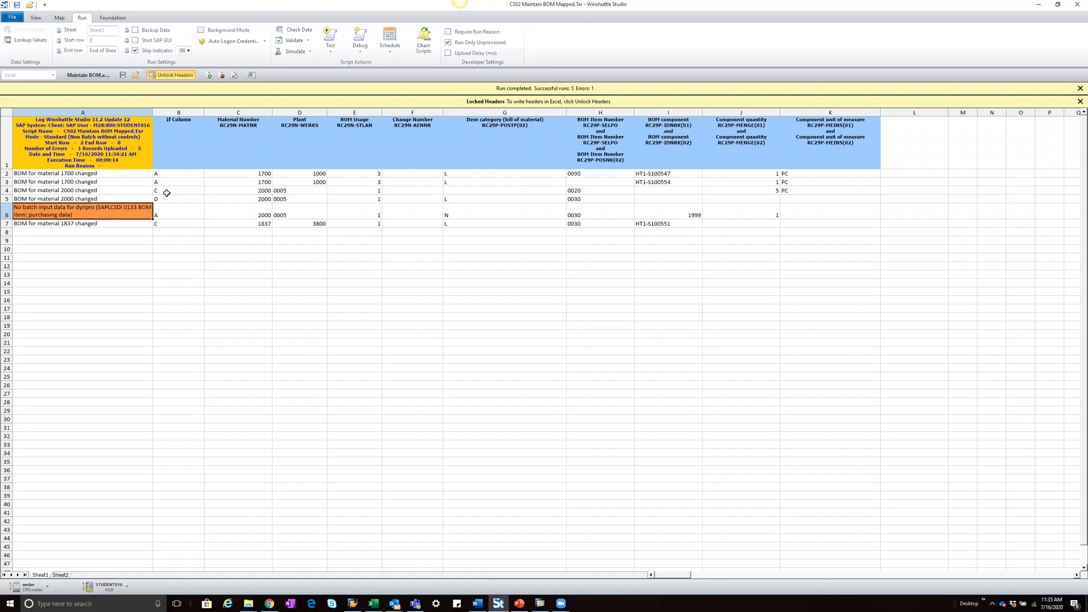
pyautogui.click(161, 226)
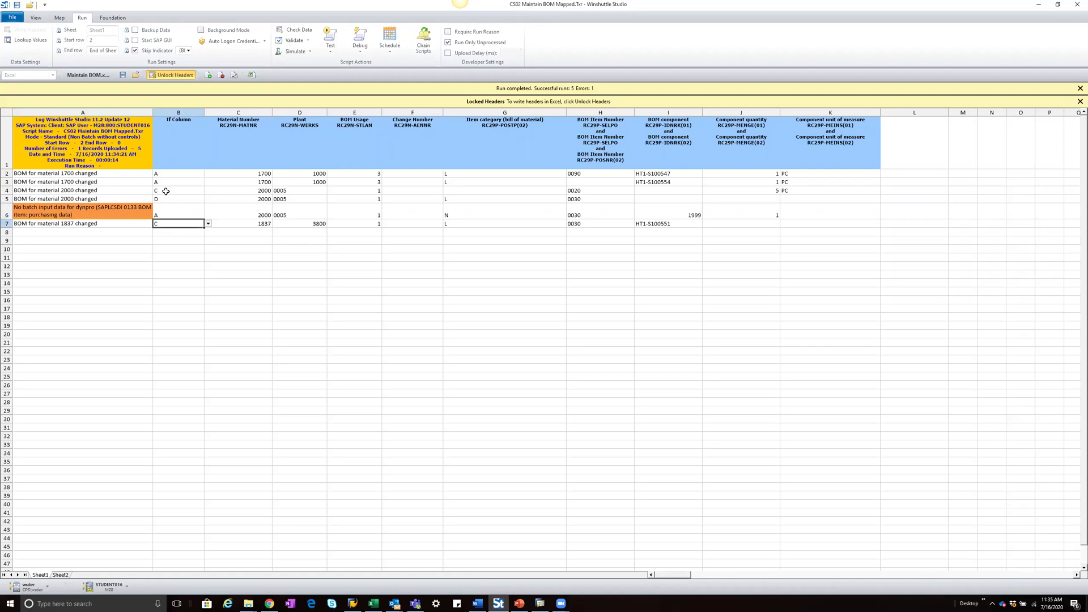
pyautogui.click(166, 191)
pyautogui.click(165, 181)
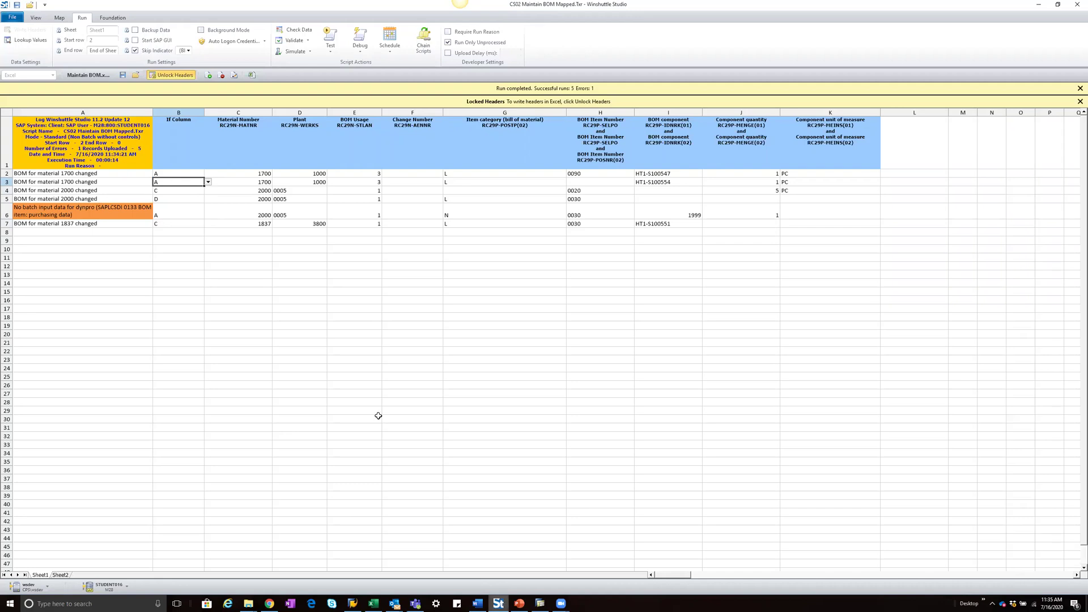
pyautogui.press('Up')
pyautogui.press('Right')
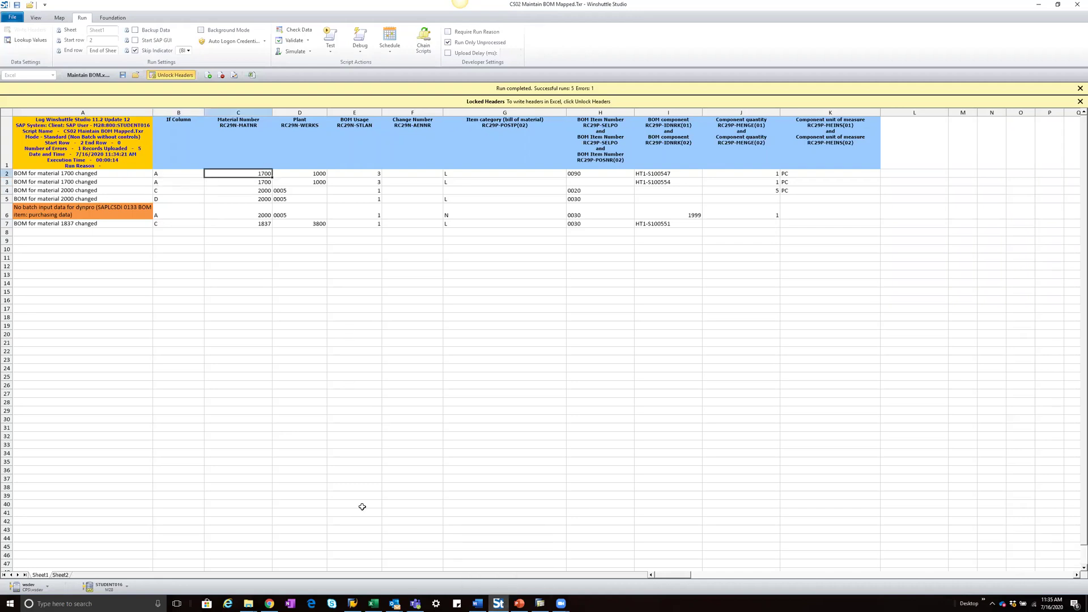
# Step: Switch to SAP and open the BOM item overview for material 1700, plant 1000, BOM usage 3
pyautogui.click(535, 601)
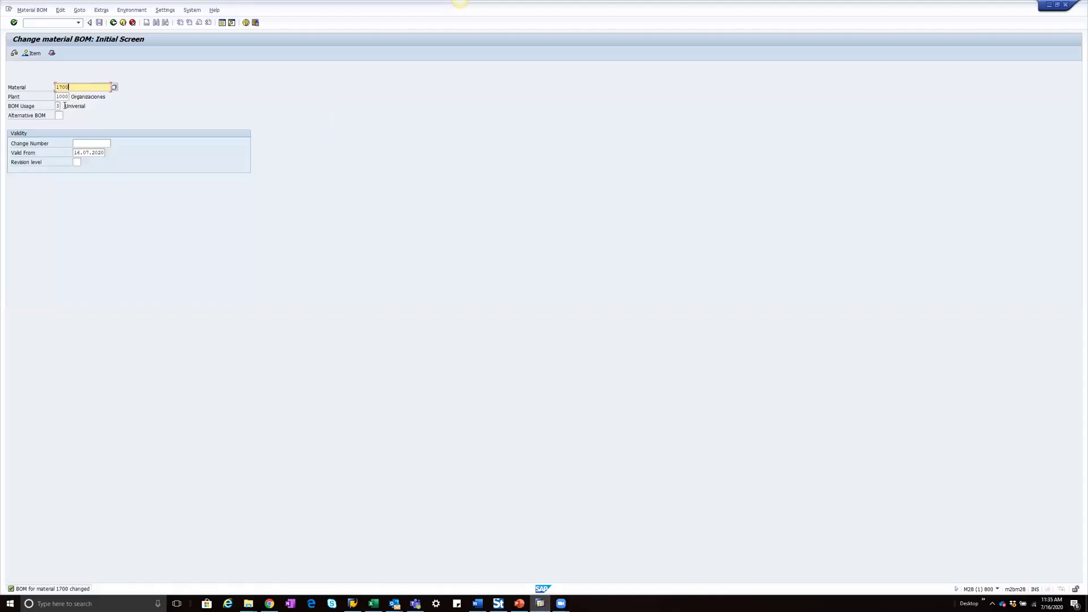
pyautogui.click(58, 105)
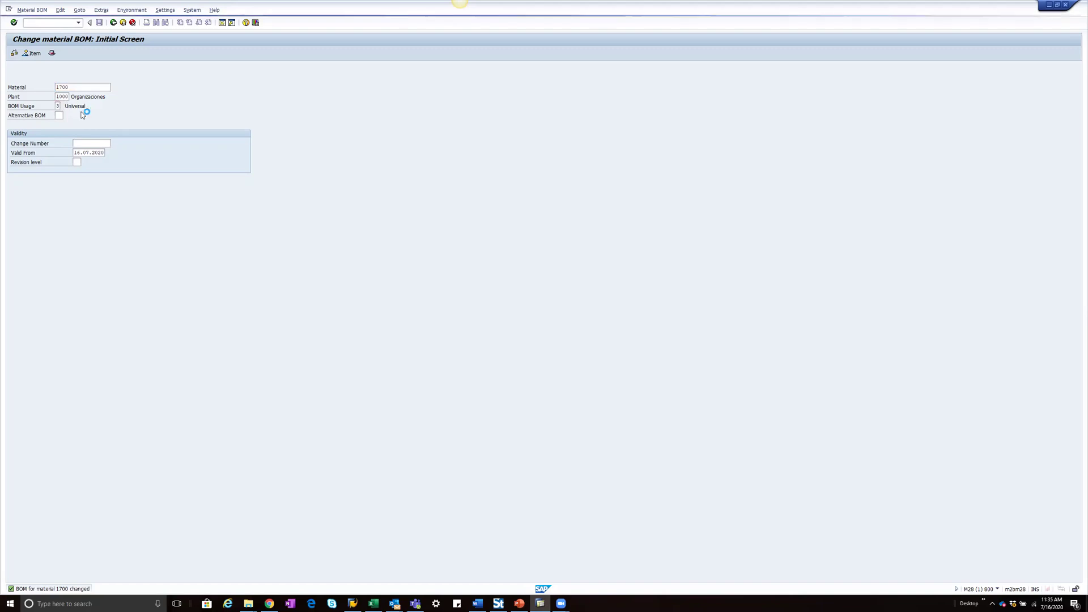
pyautogui.press('Return')
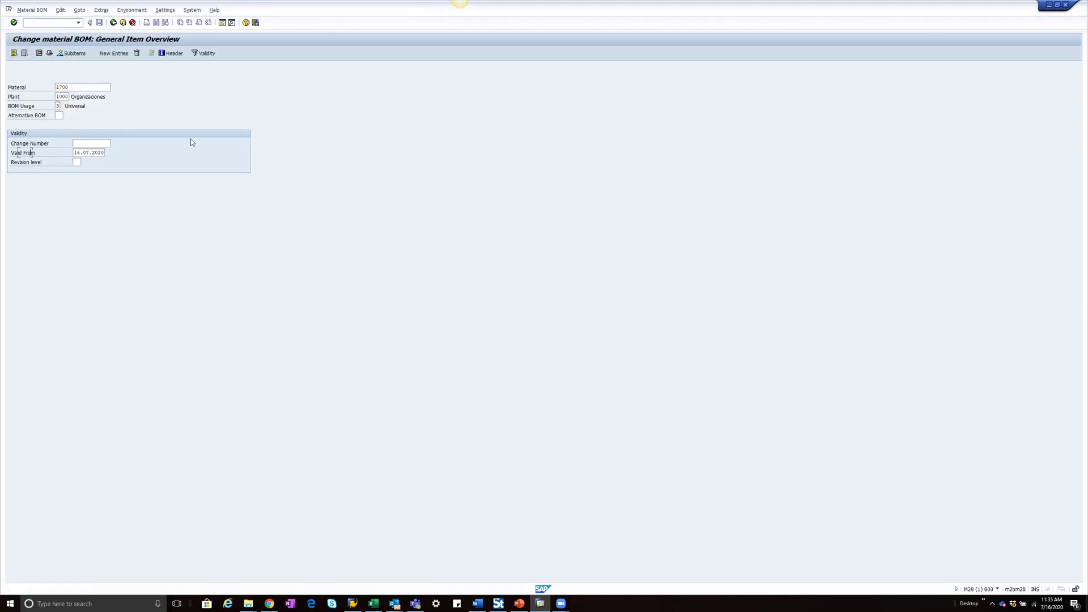
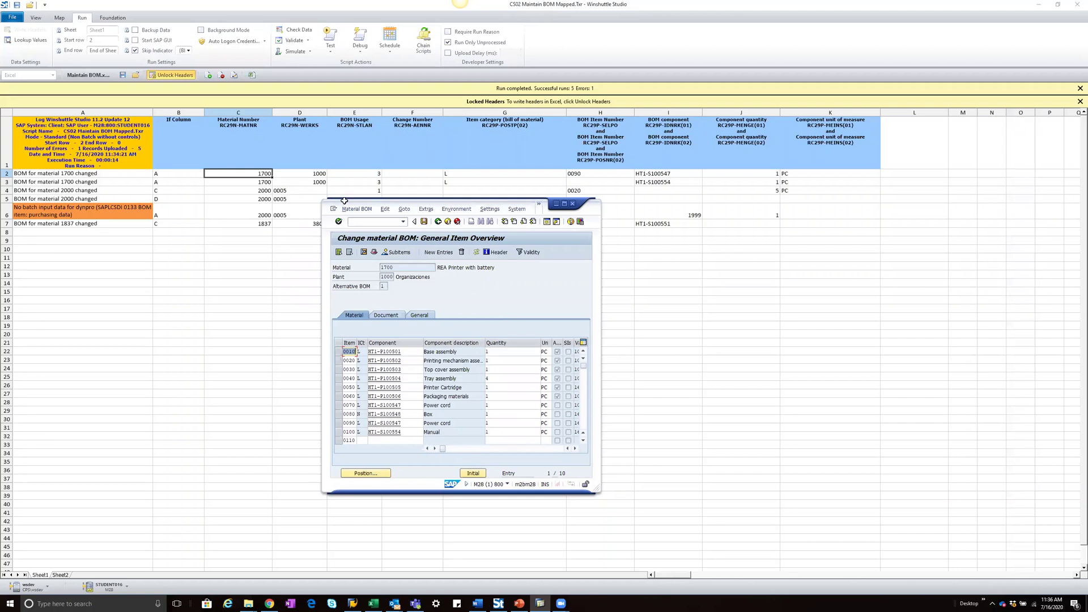
# Step: Return to the initial screen and open the BOM of material 2000 with plant 0005 and BOM usage 1
pyautogui.click(440, 223)
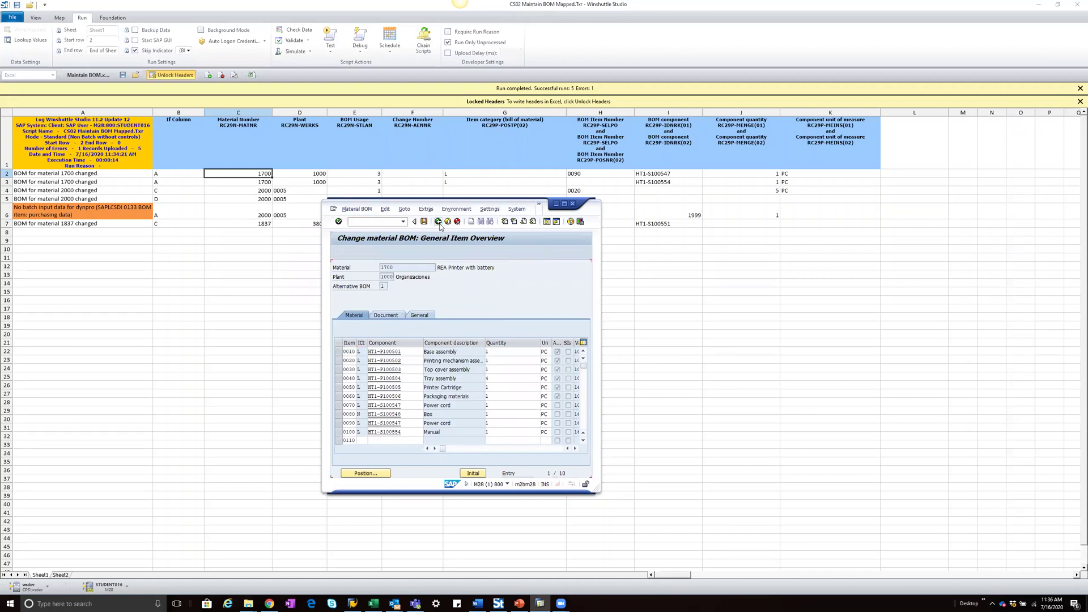
pyautogui.write('2000')
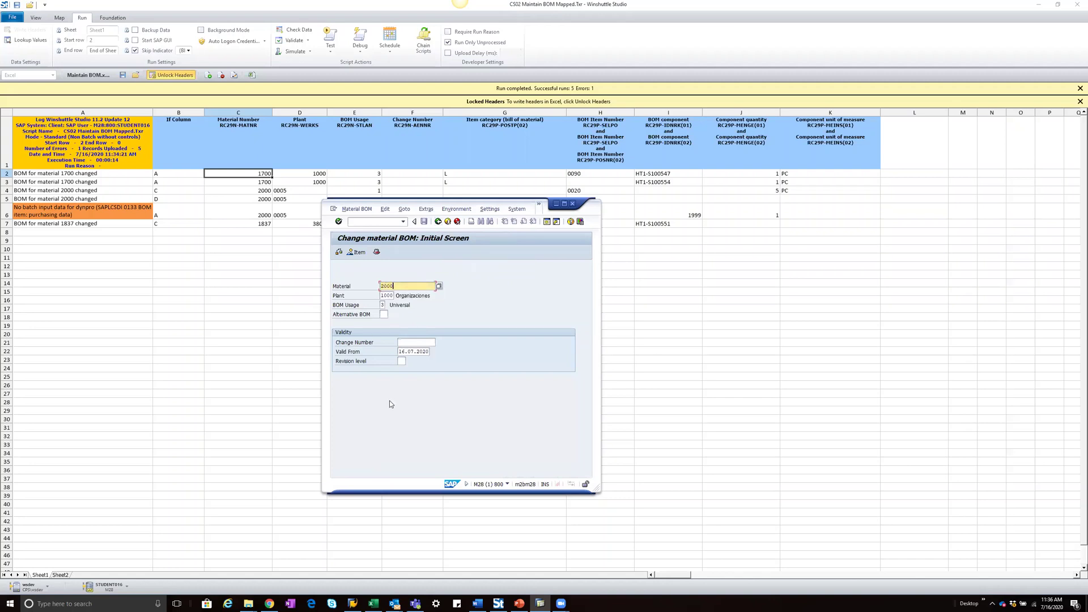
pyautogui.press('Tab')
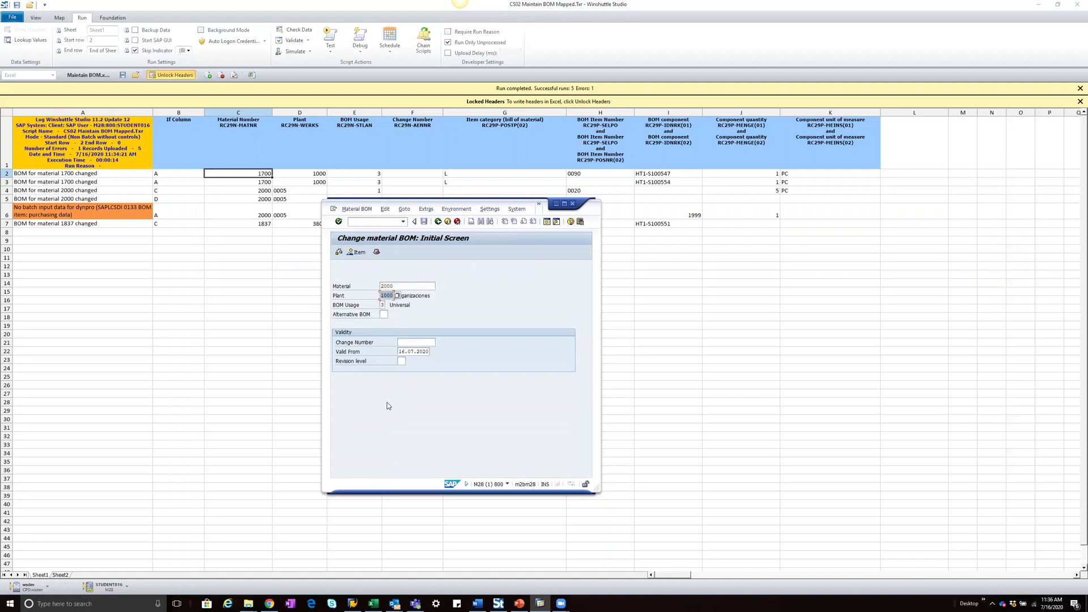
pyautogui.write('0005')
pyautogui.press('Tab')
pyautogui.write('1')
pyautogui.press('Return')
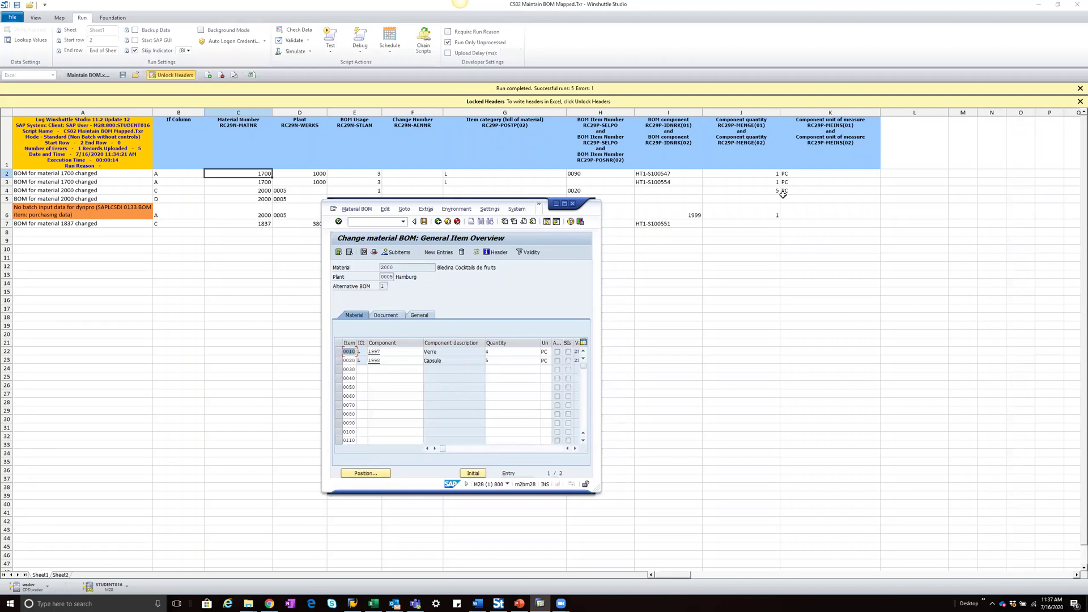
# Step: Compare item 0020's quantity with the data sheet, moving the SAP window clear of the run results, and switch to PowerPoint
pyautogui.click(493, 362)
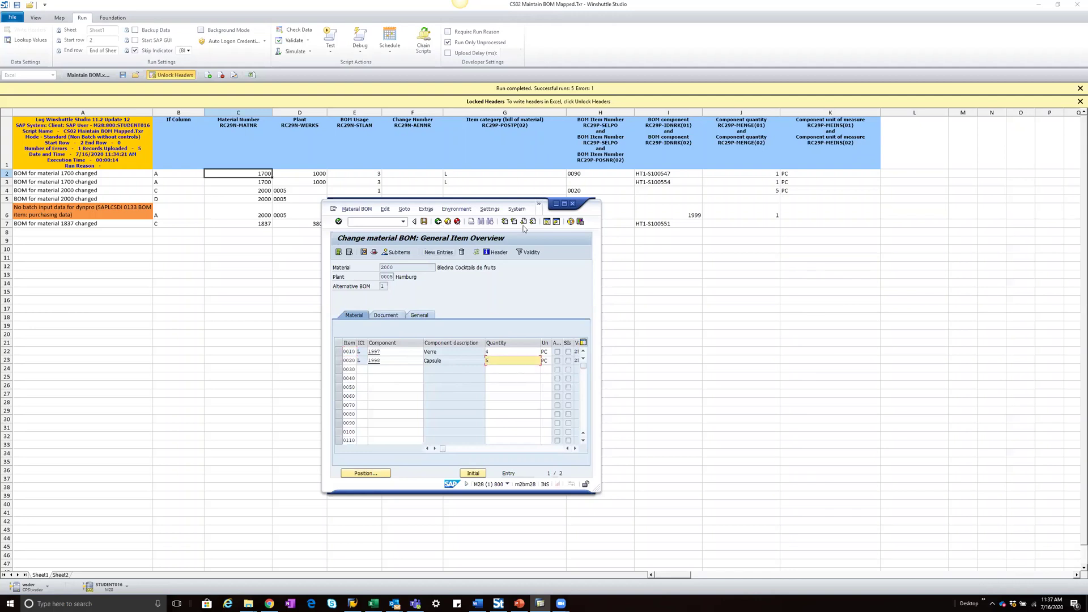
pyautogui.moveTo(523, 201); pyautogui.dragTo(488, 260)
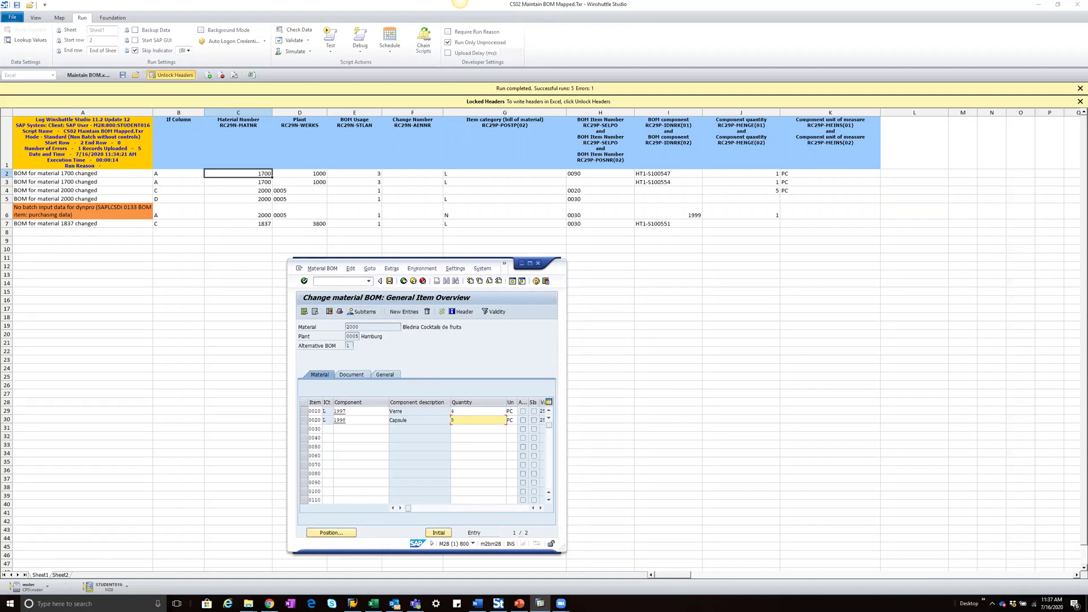
pyautogui.click(519, 602)
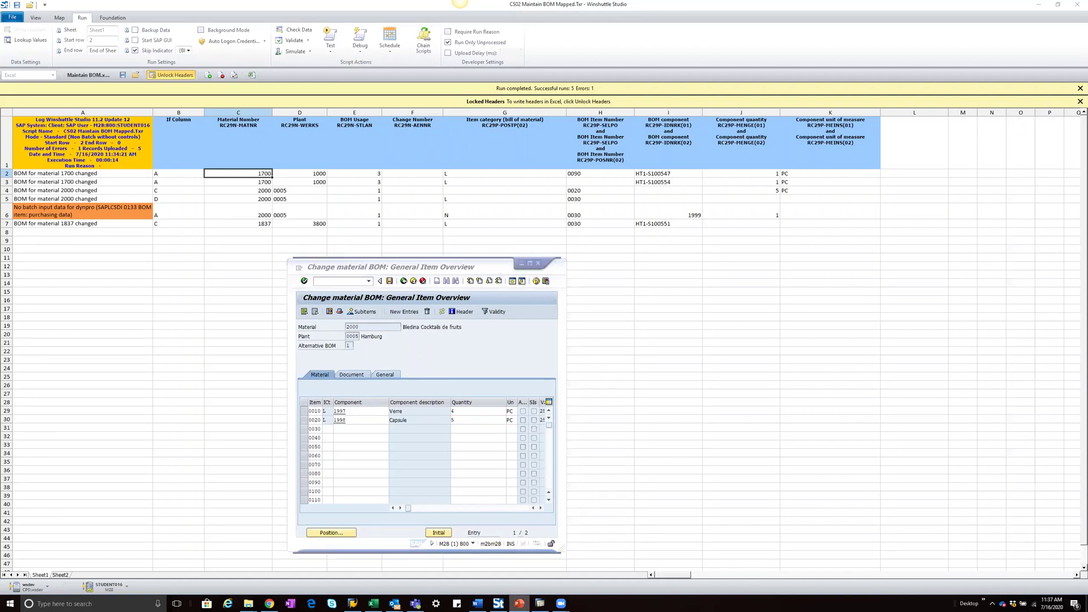